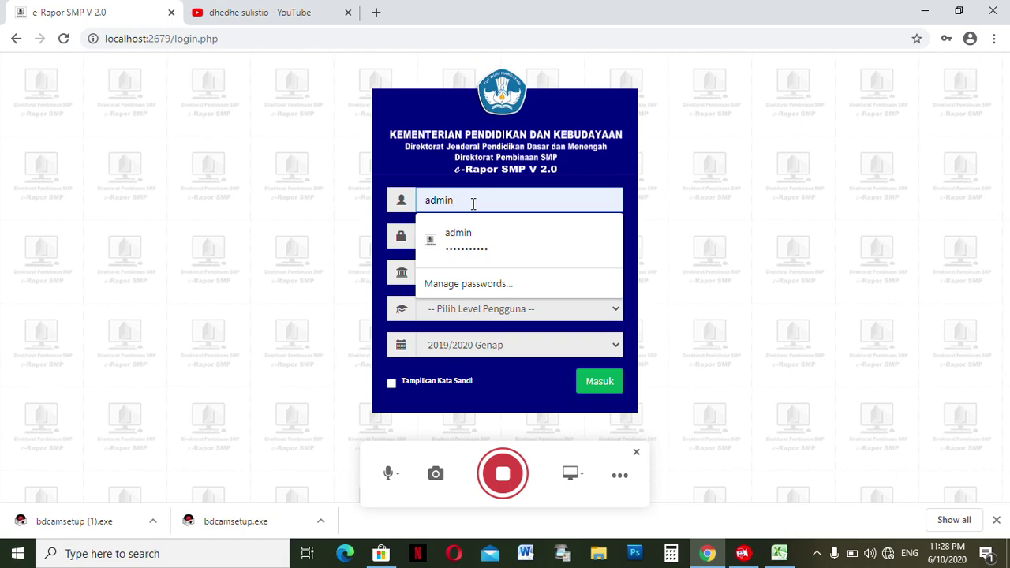
- Delete the prefilled username from Nama Pengguna and close Chrome's autofill suggestions, keeping the saved password
{"action": "key", "text": "BackSpace"}
{"action": "key", "text": "BackSpace"}
{"action": "key", "text": "BackSpace"}
{"action": "key", "text": "BackSpace"}
{"action": "key", "text": "BackSpace"}
{"action": "left_click", "coordinate": [715, 139]}
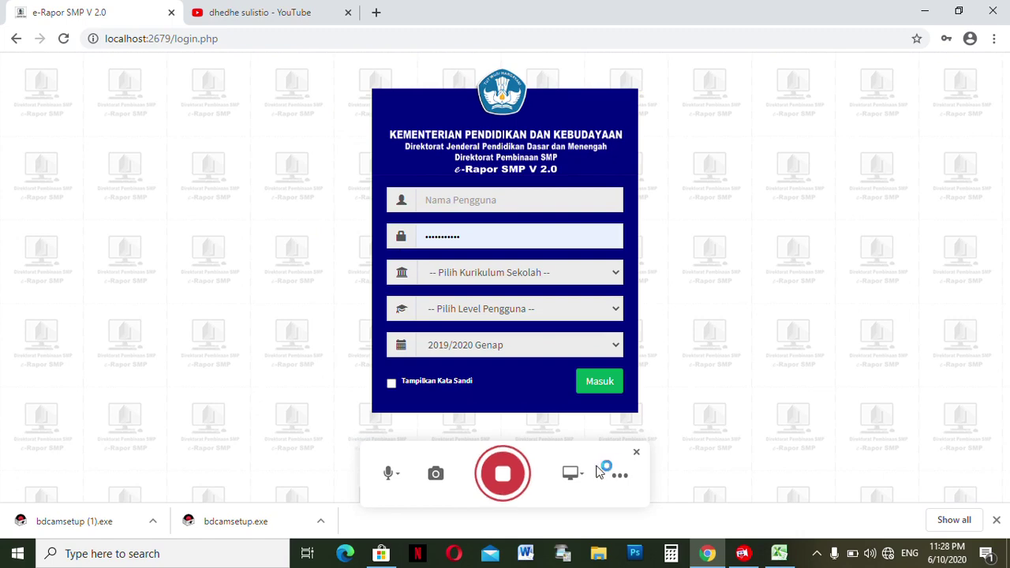
{"action": "left_click", "coordinate": [497, 200]}
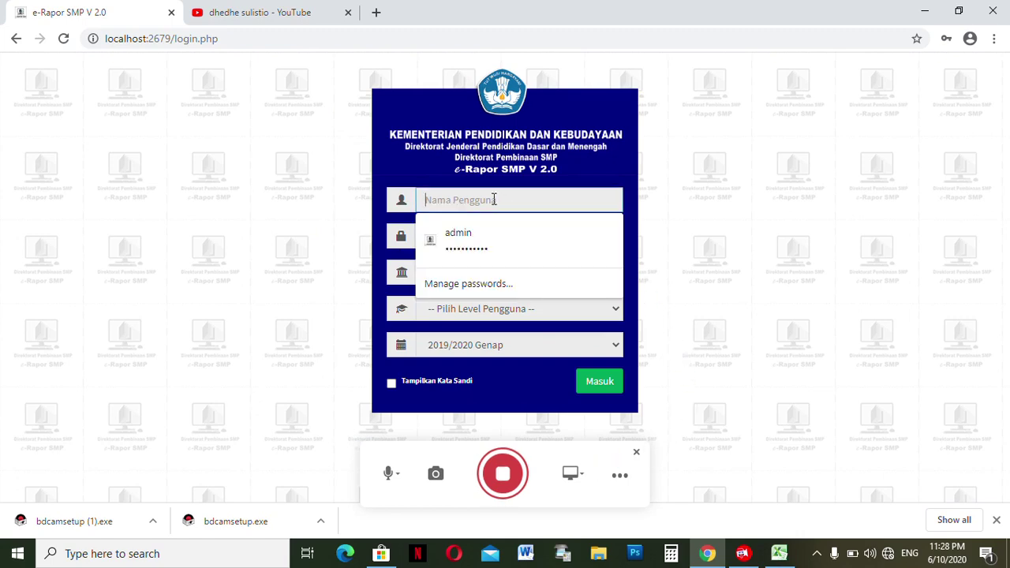
{"action": "left_click", "coordinate": [708, 241]}
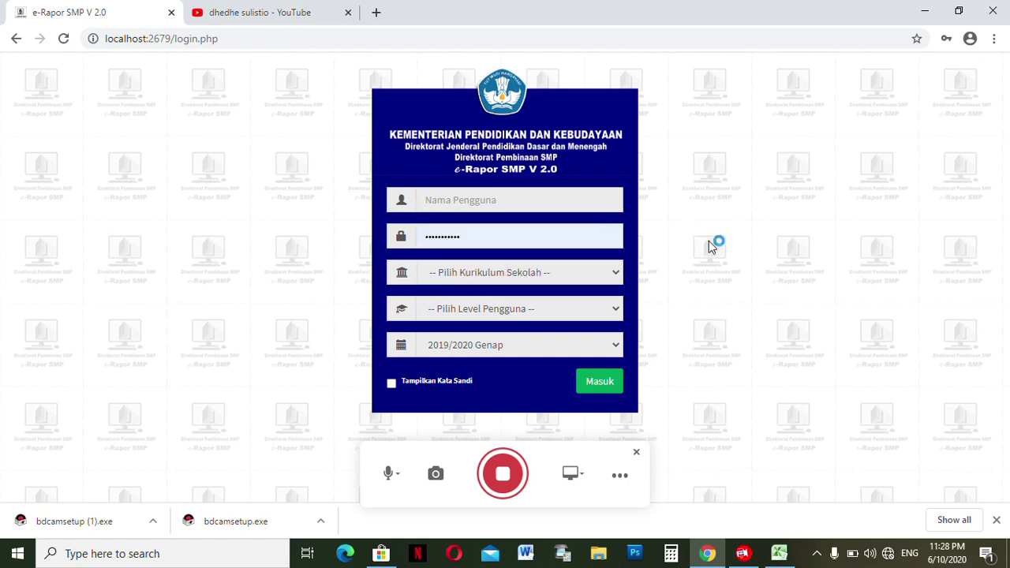
{"action": "left_click", "coordinate": [565, 237]}
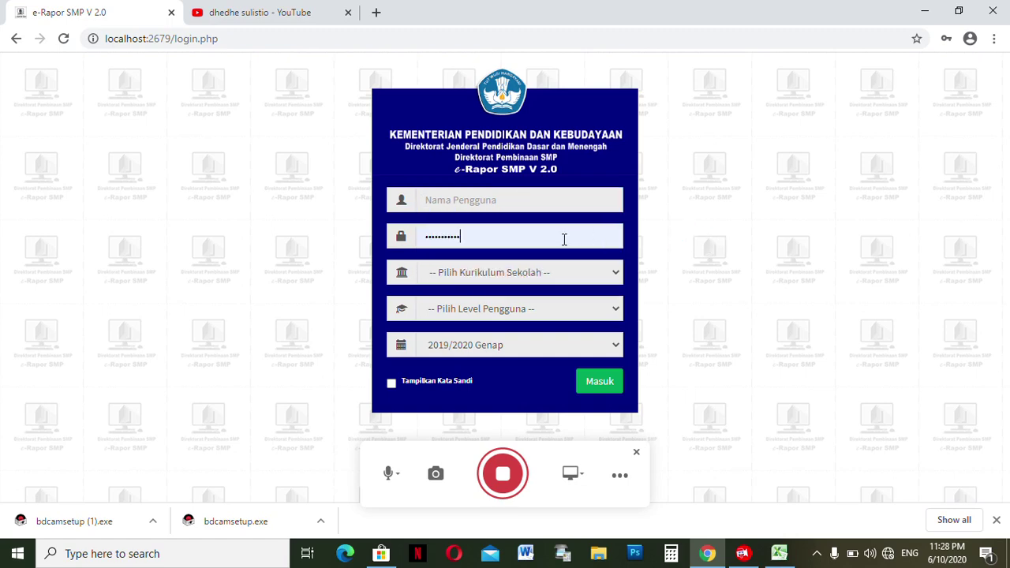
{"action": "left_click", "coordinate": [696, 266]}
{"action": "left_click", "coordinate": [451, 199]}
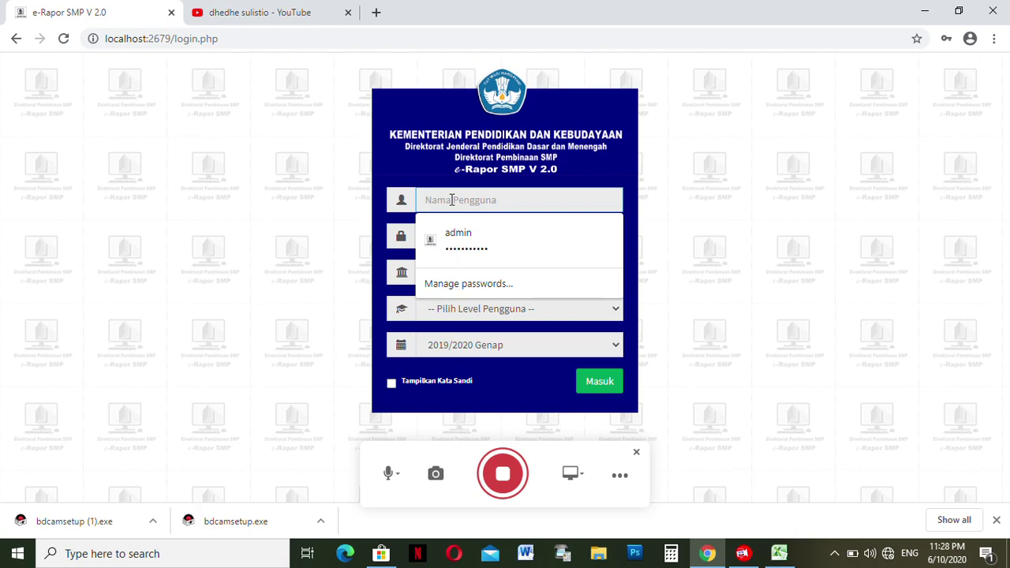
{"action": "left_click", "coordinate": [672, 191]}
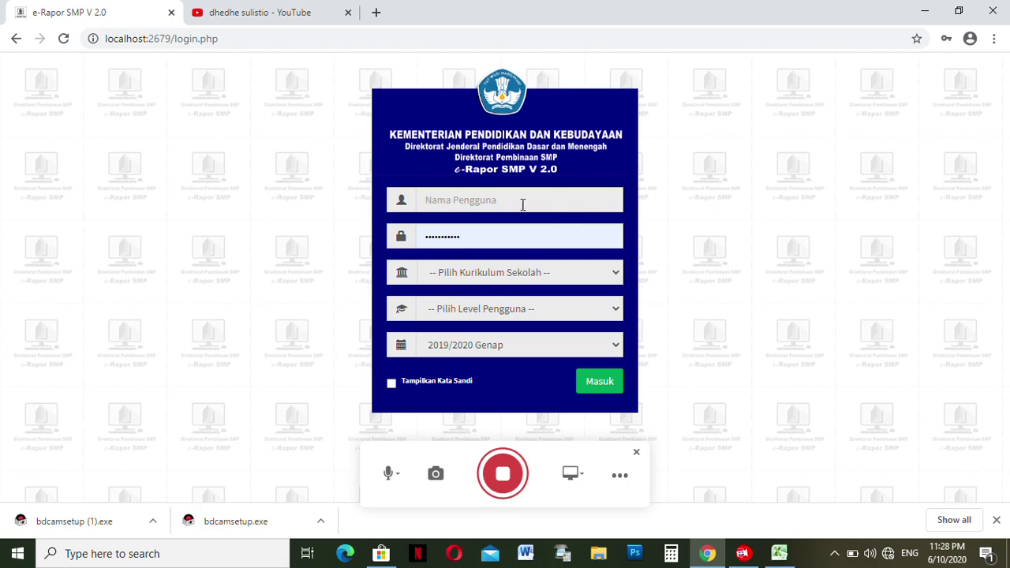
{"action": "left_click", "coordinate": [496, 231]}
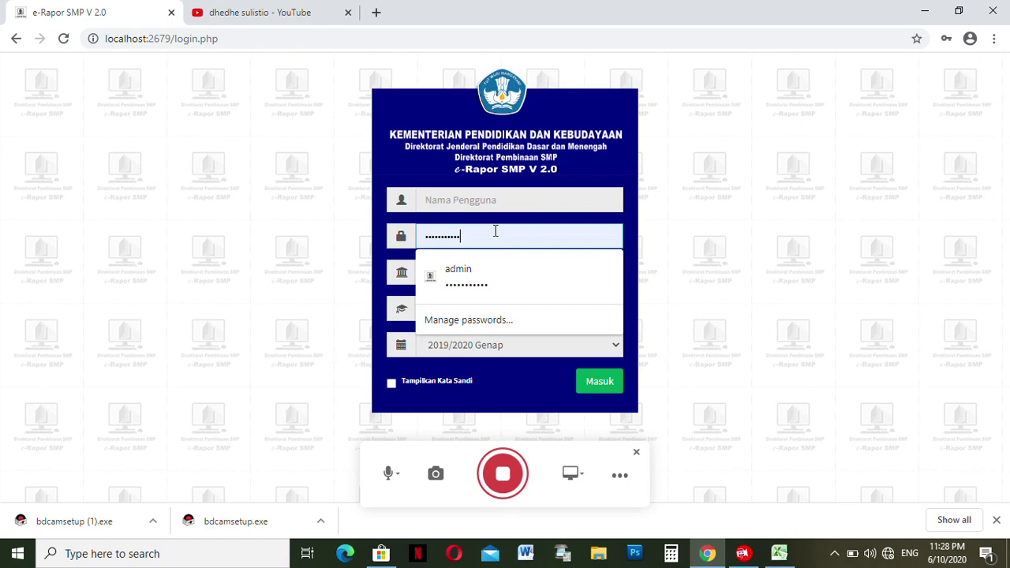
{"action": "left_click", "coordinate": [670, 260]}
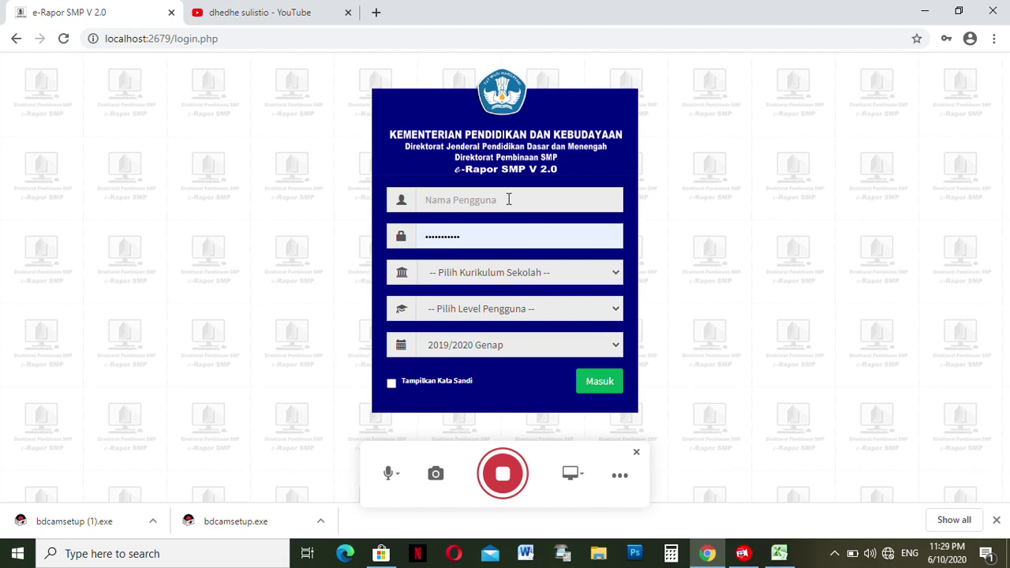
{"action": "left_click", "coordinate": [509, 199]}
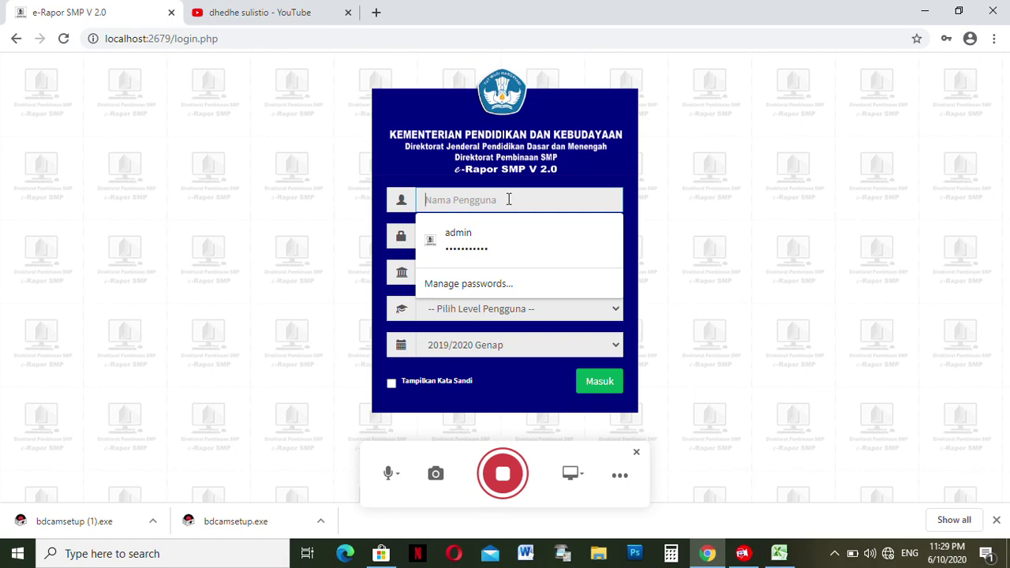
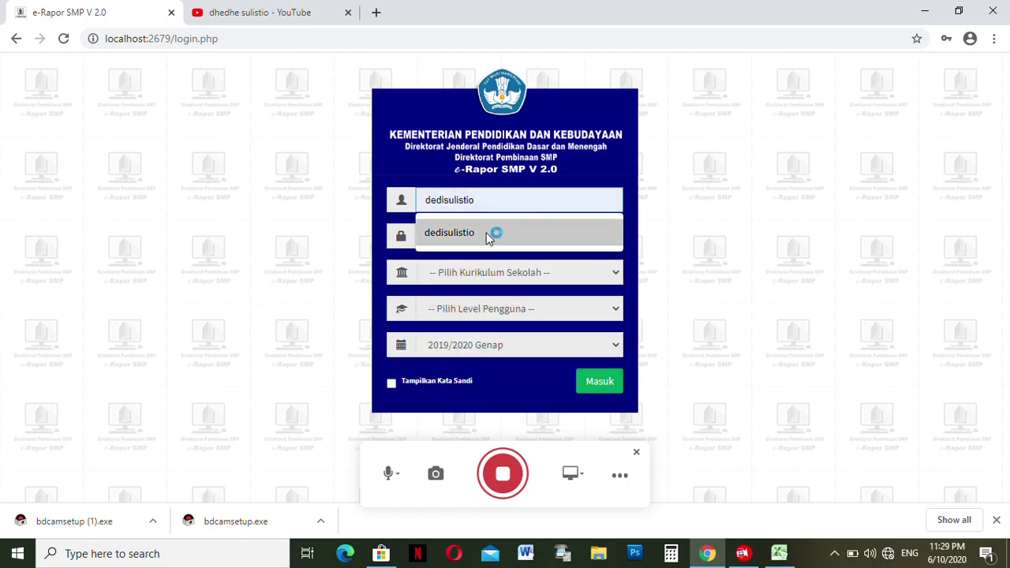
- Pick the saved teacher account and retype the password
{"action": "left_click", "coordinate": [486, 232]}
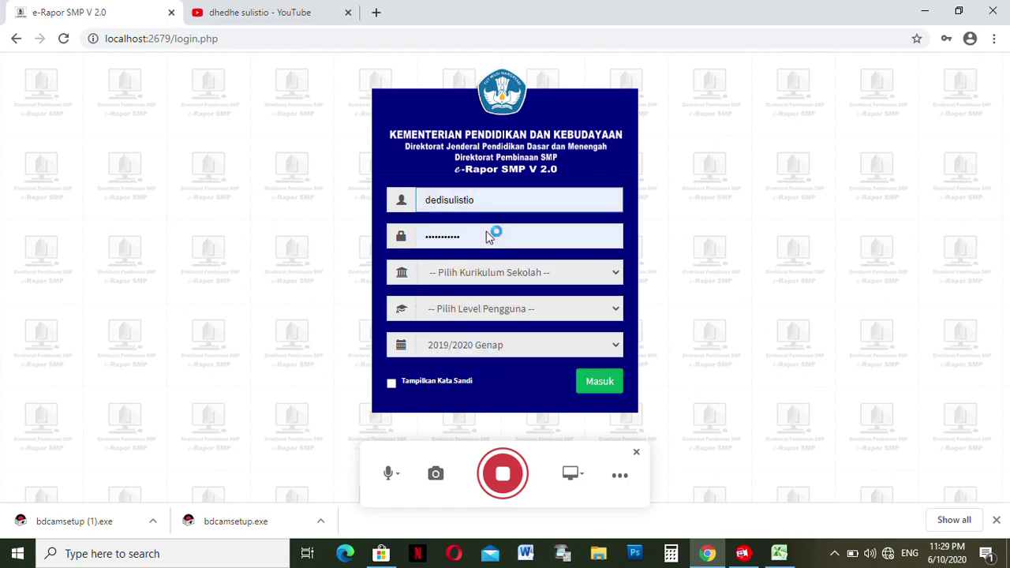
{"action": "left_click", "coordinate": [480, 232]}
{"action": "type", "text": "adm"}
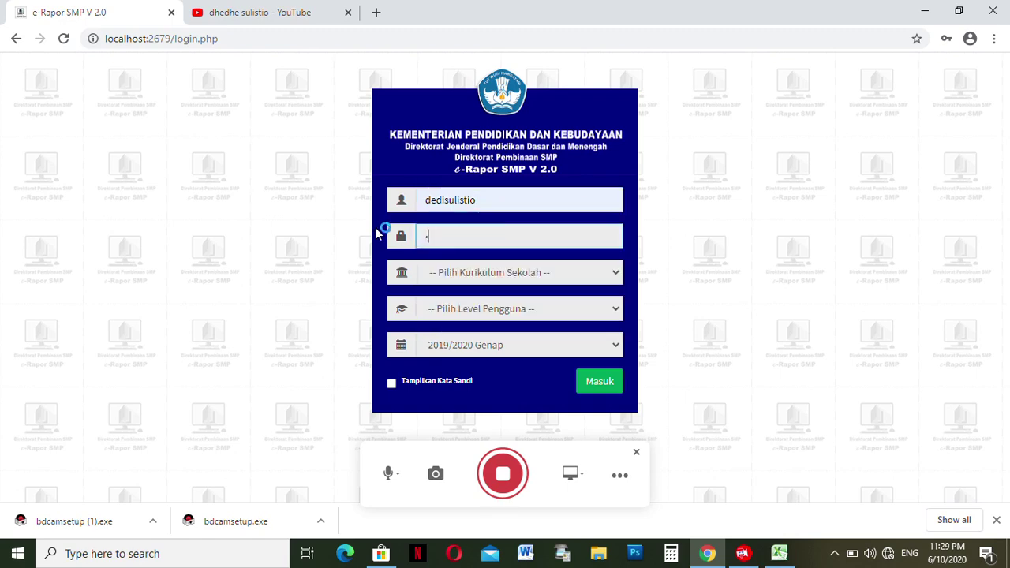
- Set Kurikulum to K-2013 Paket and Level to Guru, then sign in with Masuk
{"action": "left_click", "coordinate": [460, 273]}
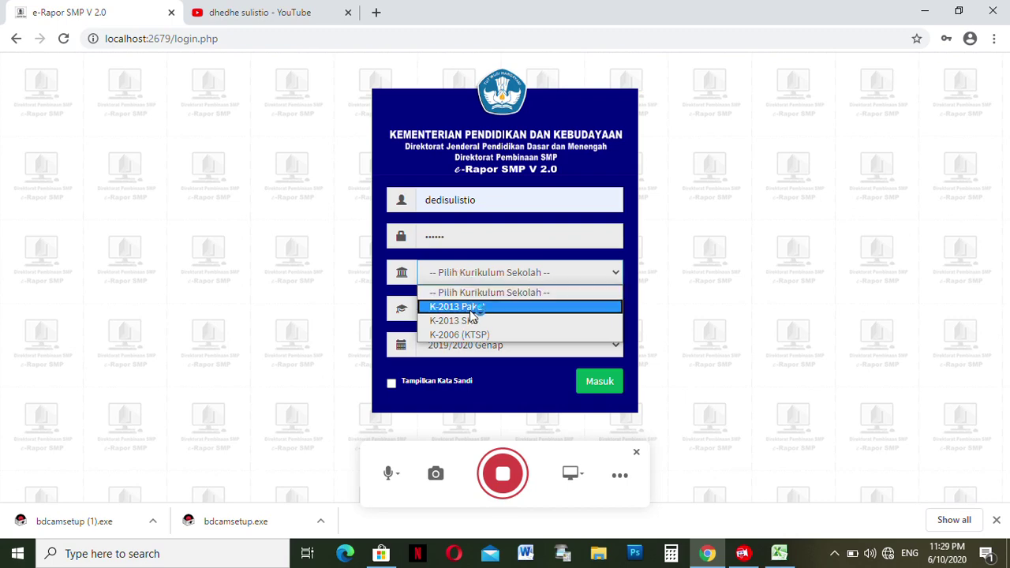
{"action": "left_click", "coordinate": [473, 306]}
{"action": "left_click", "coordinate": [479, 309]}
{"action": "left_click", "coordinate": [483, 342]}
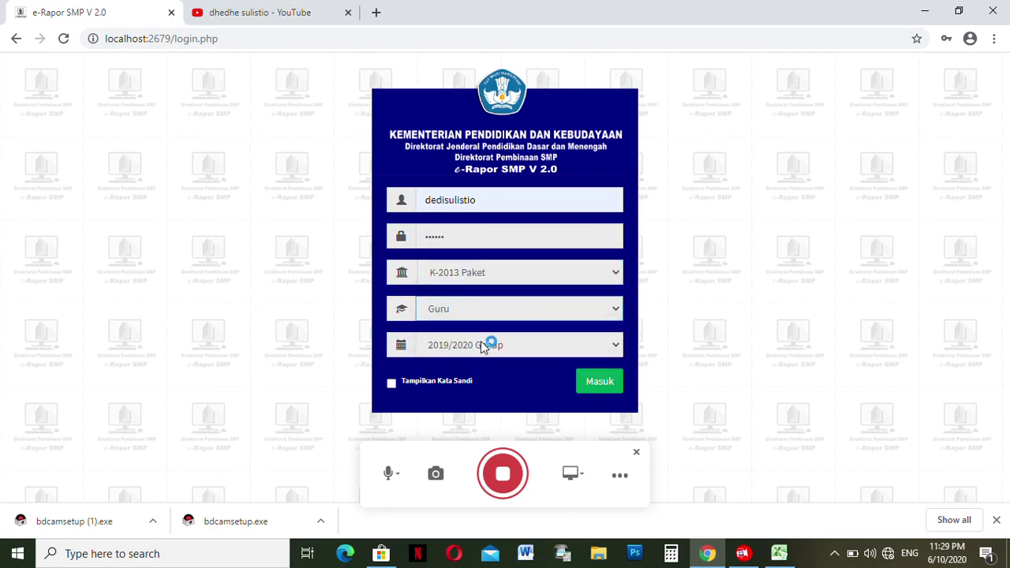
{"action": "left_click", "coordinate": [480, 306]}
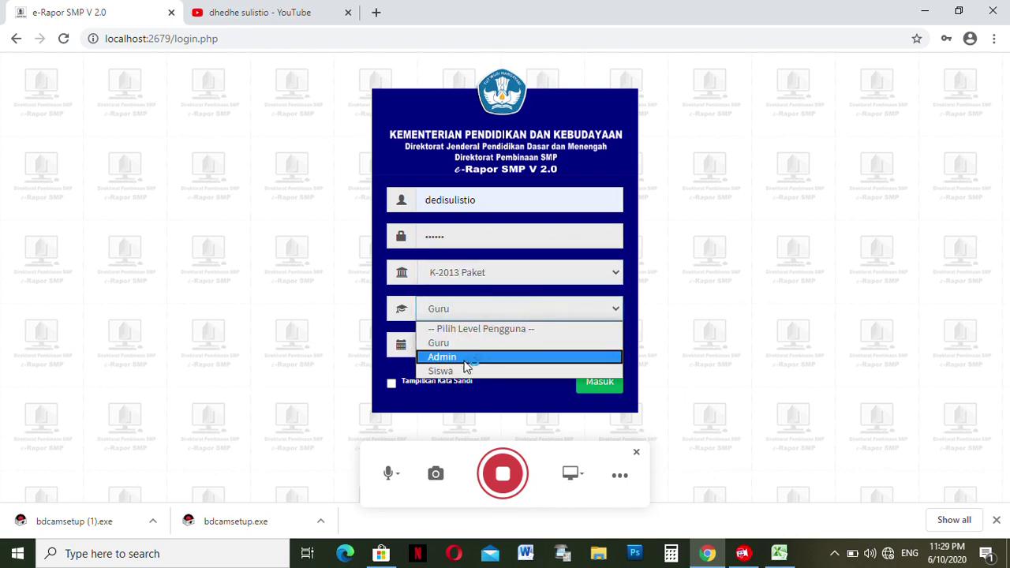
{"action": "left_click", "coordinate": [458, 341]}
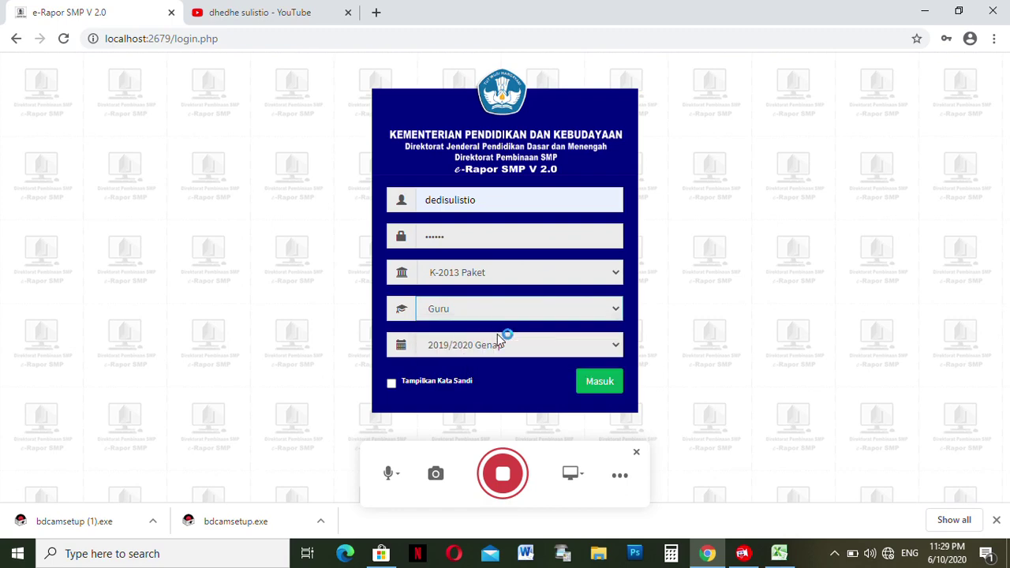
{"action": "left_click", "coordinate": [599, 381]}
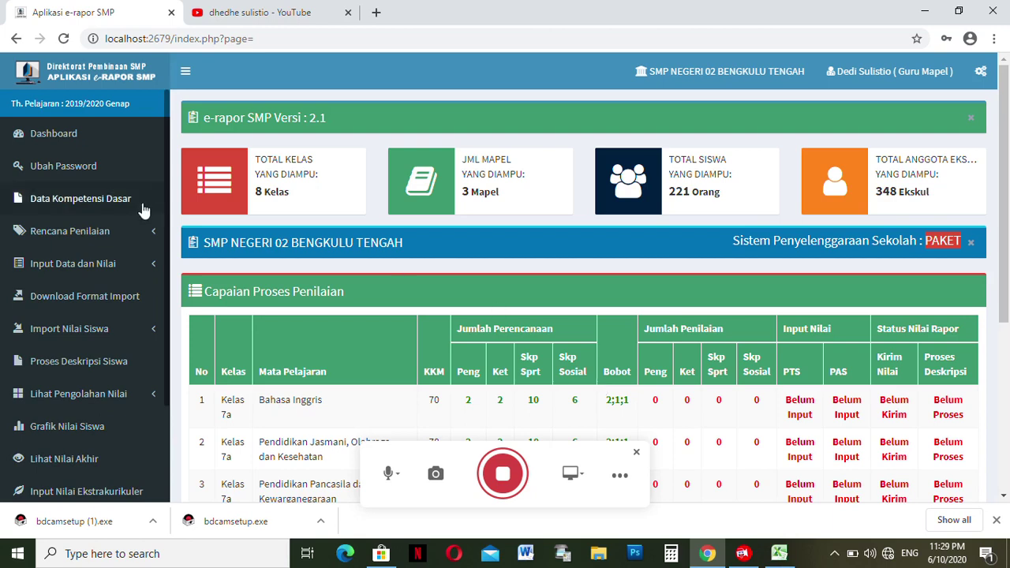
- Reload the Dashboard, go to Ubah Password, and close the saved-password suggestions
{"action": "left_click", "coordinate": [67, 139]}
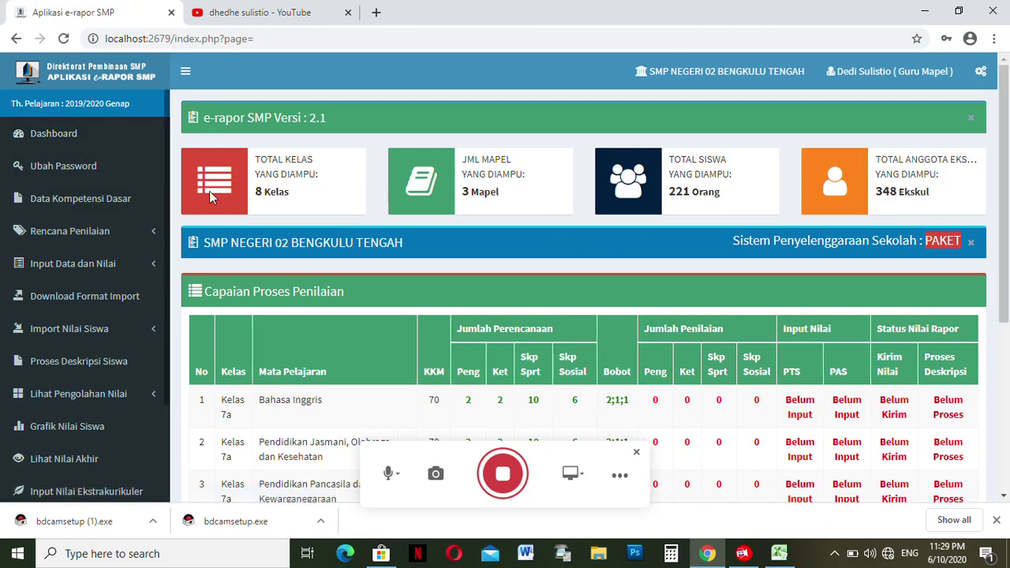
{"action": "left_click", "coordinate": [63, 165]}
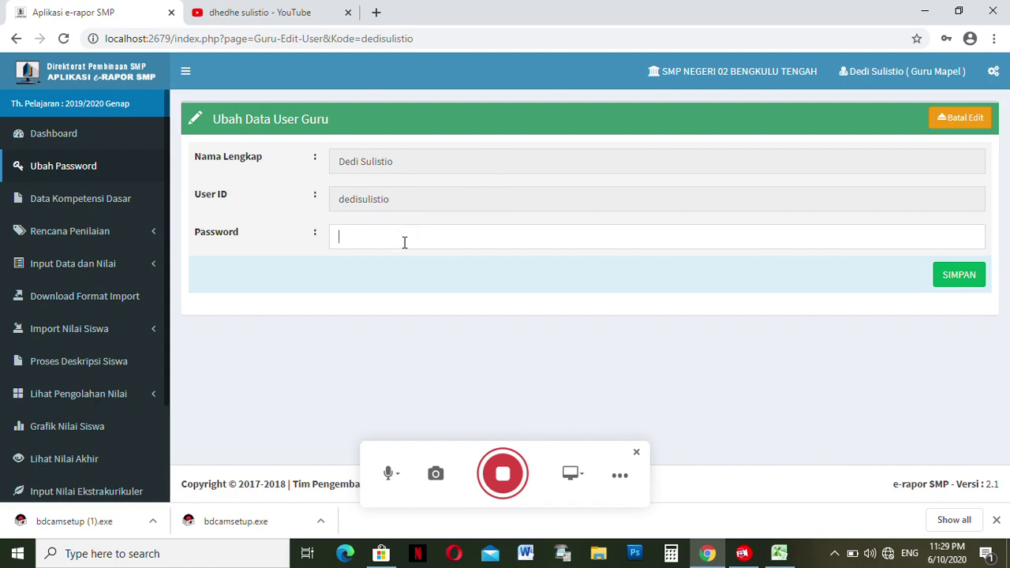
{"action": "left_click", "coordinate": [509, 284]}
- List Pendidikan Jasmani, Olahraga, dan Kesehatan competencies in Data Kompetensi Dasar and expand Rencana Penilaian
{"action": "left_click", "coordinate": [69, 204]}
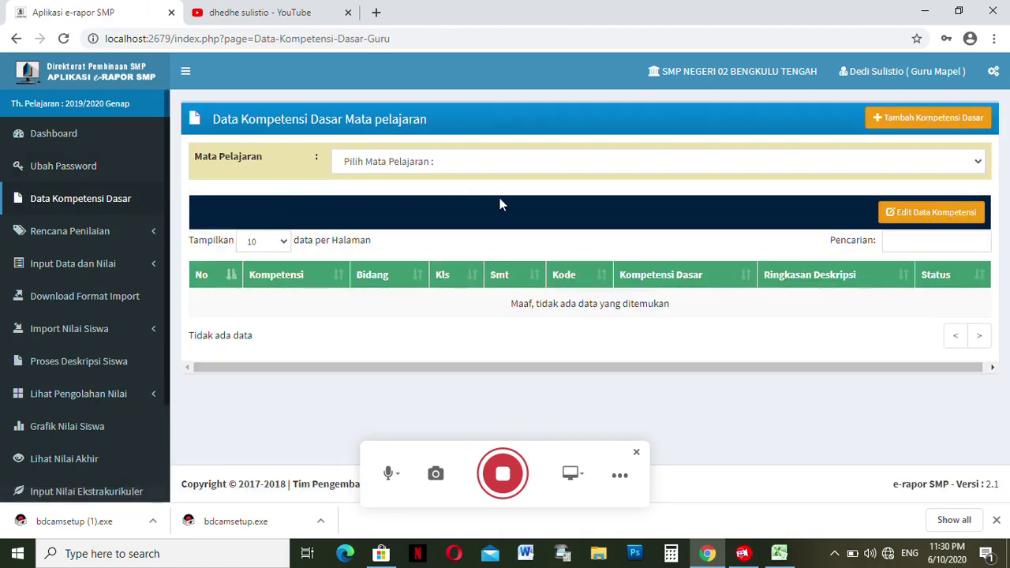
{"action": "left_click", "coordinate": [480, 162]}
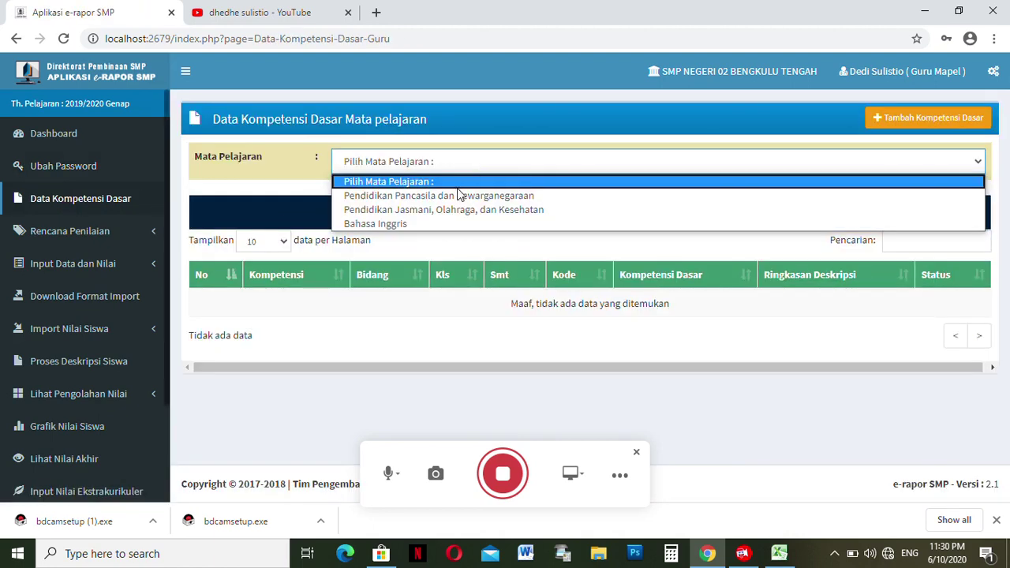
{"action": "left_click", "coordinate": [445, 209]}
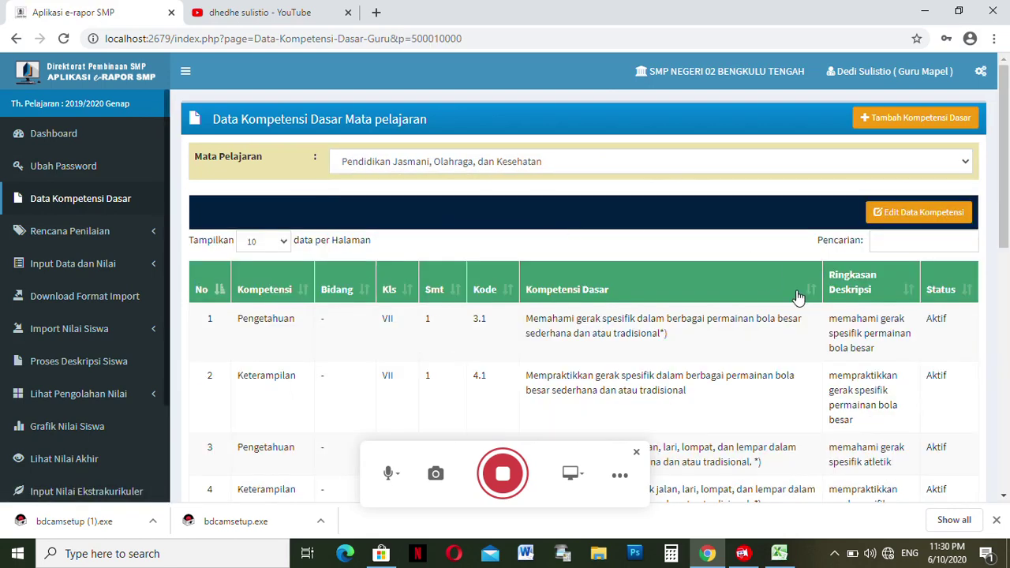
{"action": "mouse_move", "coordinate": [1000, 181]}
{"action": "left_mouse_down"}
{"action": "mouse_move", "coordinate": [1004, 450]}
{"action": "mouse_move", "coordinate": [1009, 178]}
{"action": "left_mouse_up"}
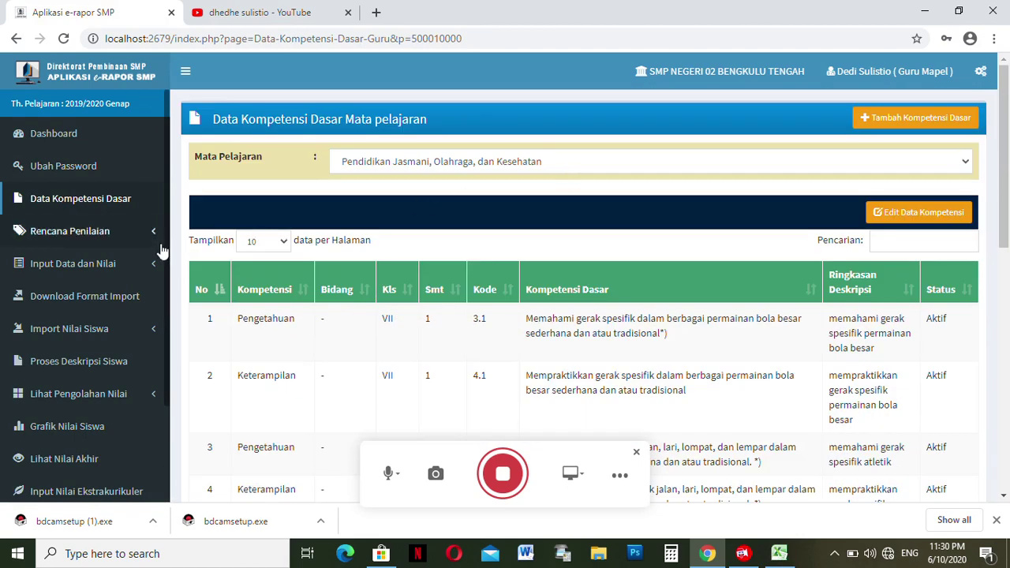
{"action": "left_click", "coordinate": [86, 234]}
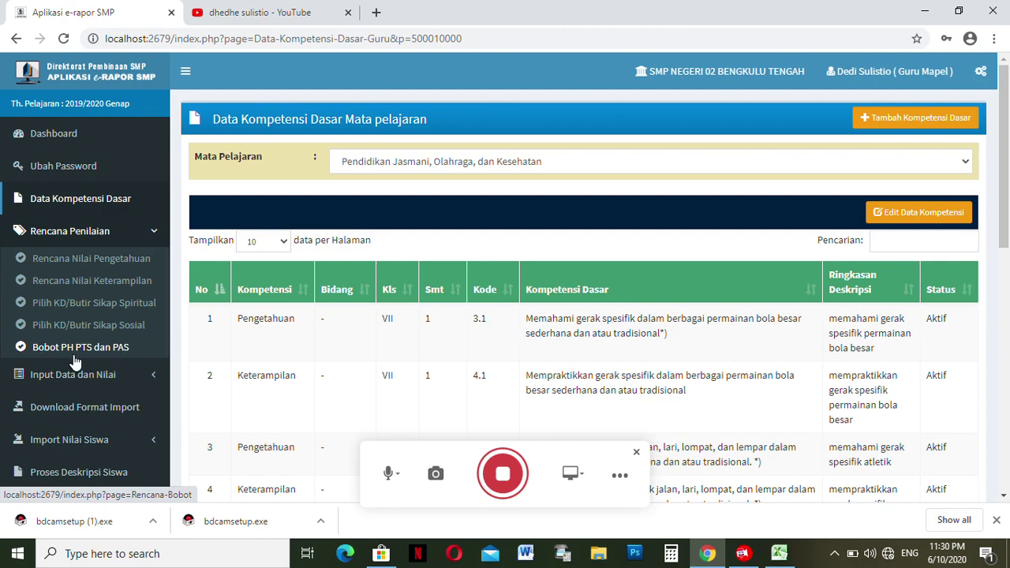
- Open the knowledge plan for Kelas 7a Pendidikan Jasmani, Olahraga, dan Kesehatan with Jumlah Penilaian 2
{"action": "left_click", "coordinate": [66, 267]}
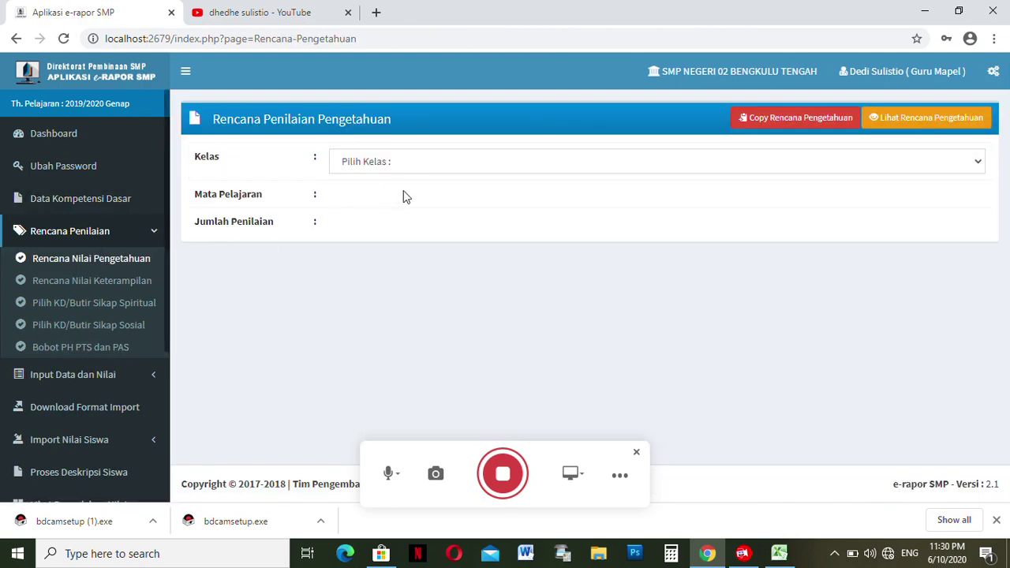
{"action": "left_click", "coordinate": [384, 163]}
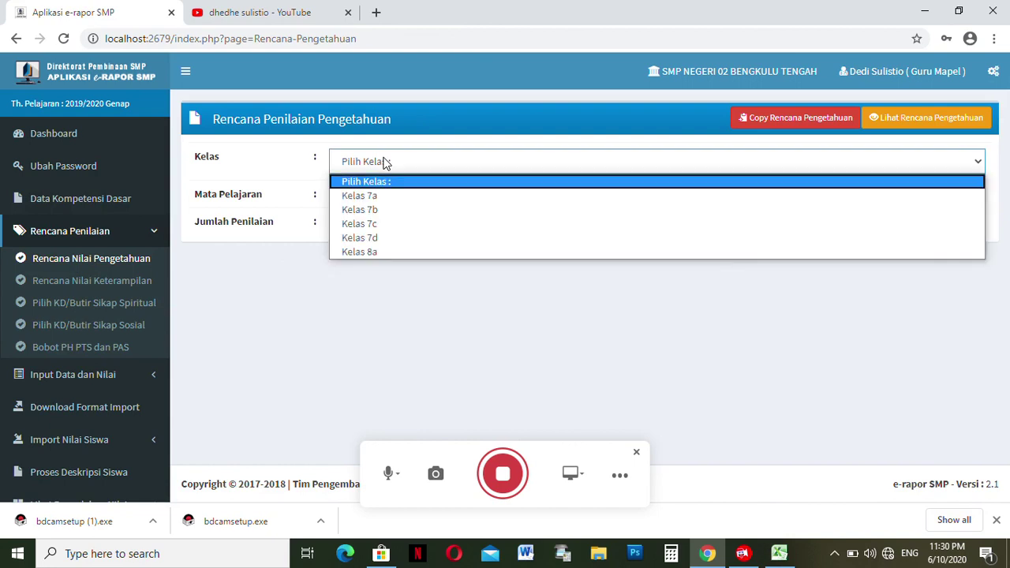
{"action": "left_click", "coordinate": [385, 198]}
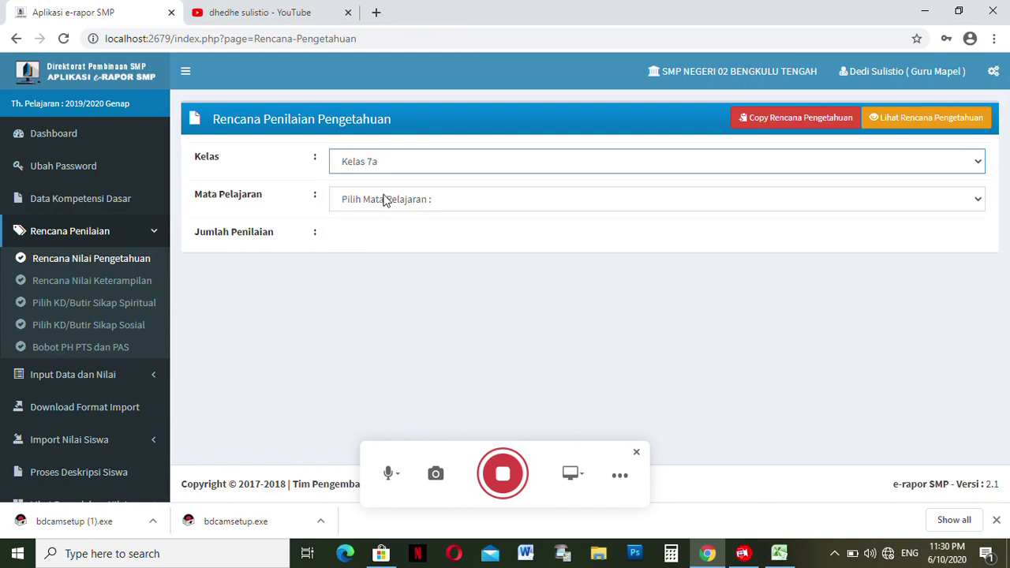
{"action": "left_click", "coordinate": [386, 202]}
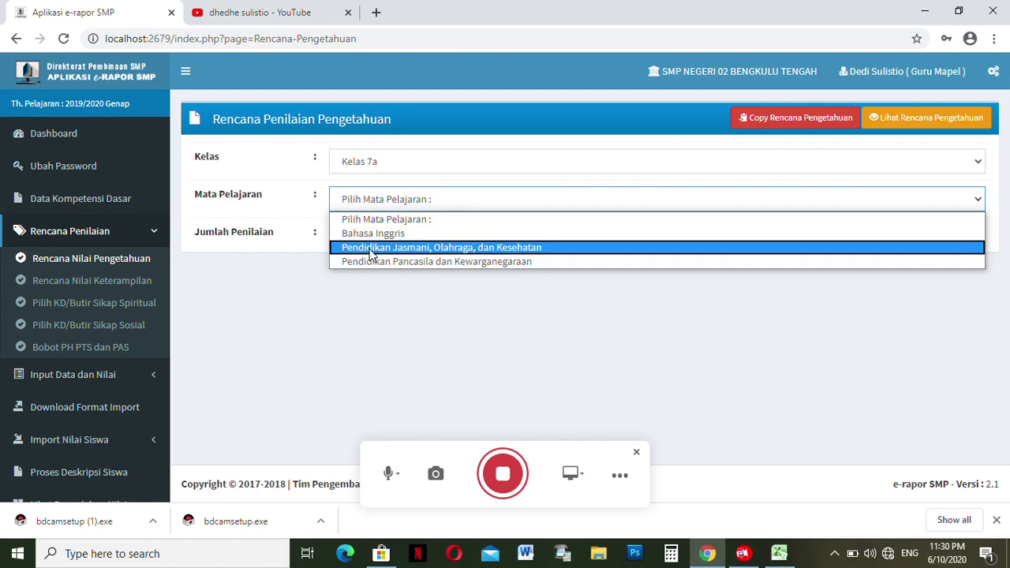
{"action": "left_click", "coordinate": [369, 249]}
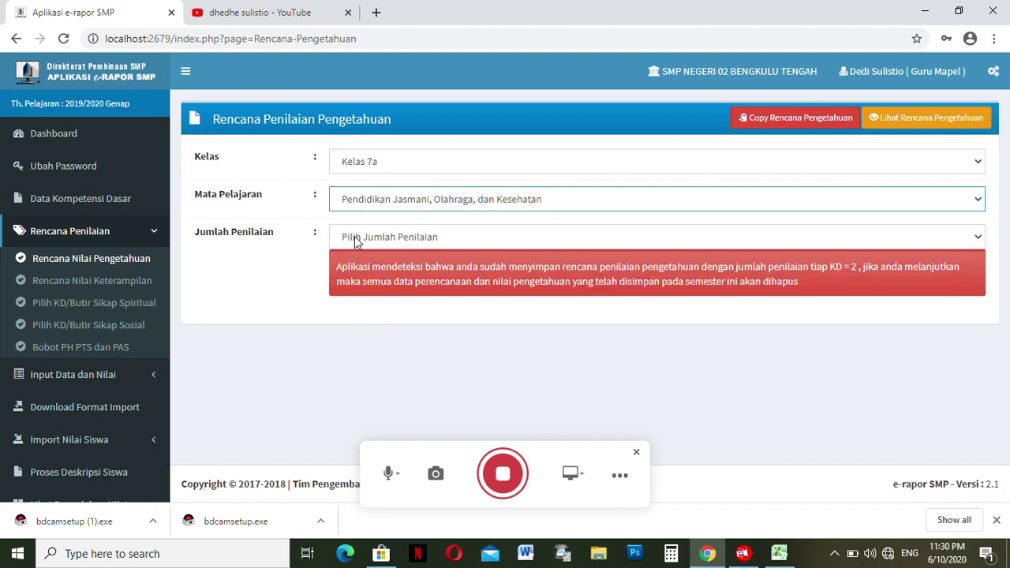
{"action": "left_click", "coordinate": [355, 238]}
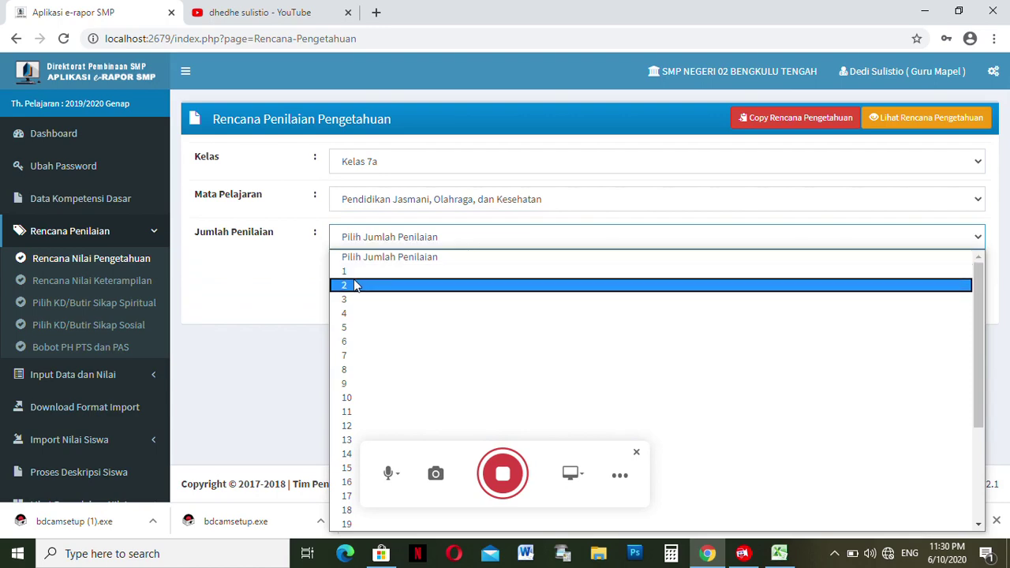
{"action": "left_click", "coordinate": [354, 286]}
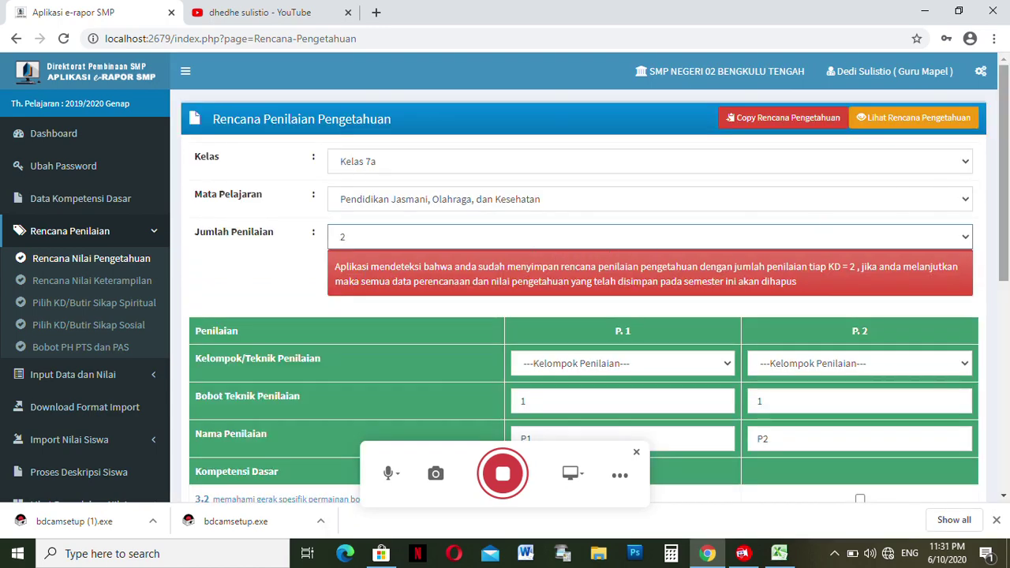
- Set P.1's technique to Tes Tulis and P.2's to Penugasan
{"action": "scroll", "coordinate": [992, 219], "scroll_direction": "down", "scroll_amount": 3}
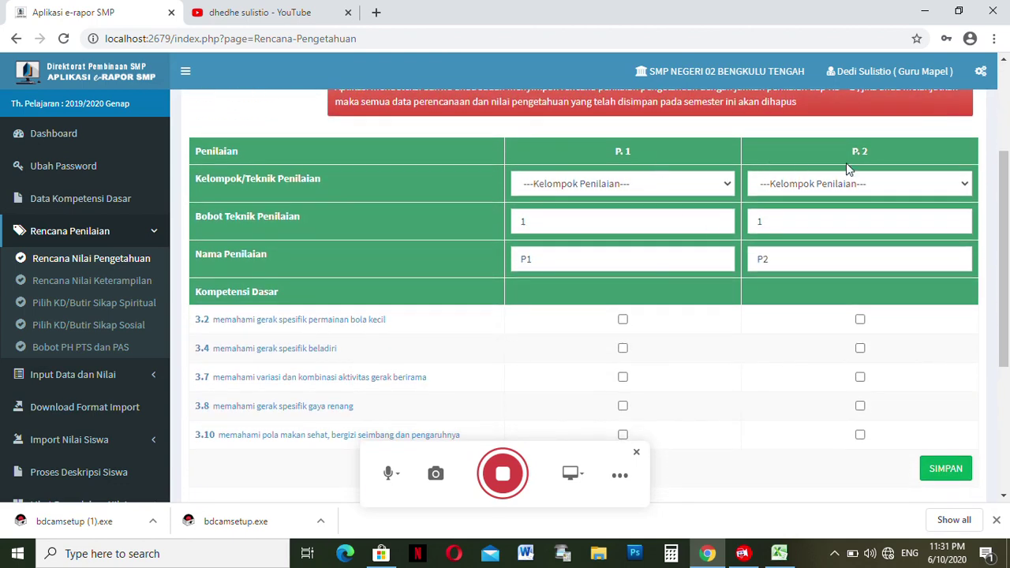
{"action": "left_click", "coordinate": [726, 185]}
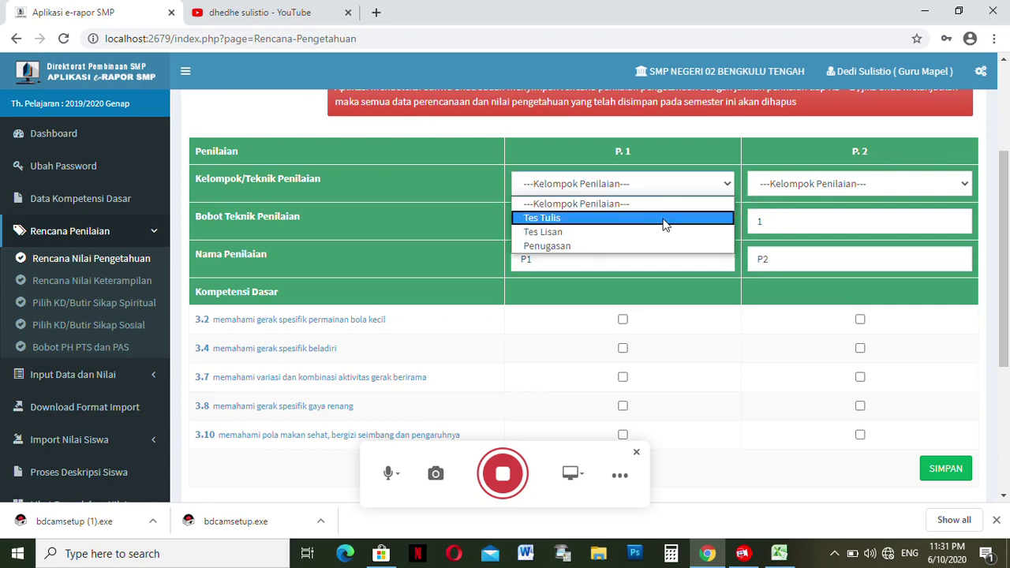
{"action": "left_click", "coordinate": [664, 221]}
{"action": "left_click", "coordinate": [781, 186]}
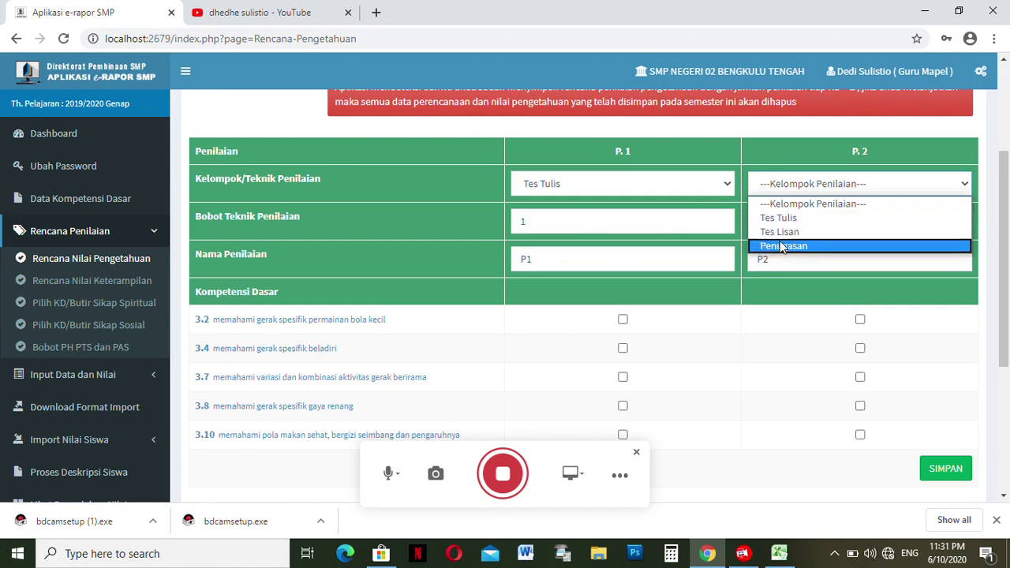
{"action": "left_click", "coordinate": [779, 247]}
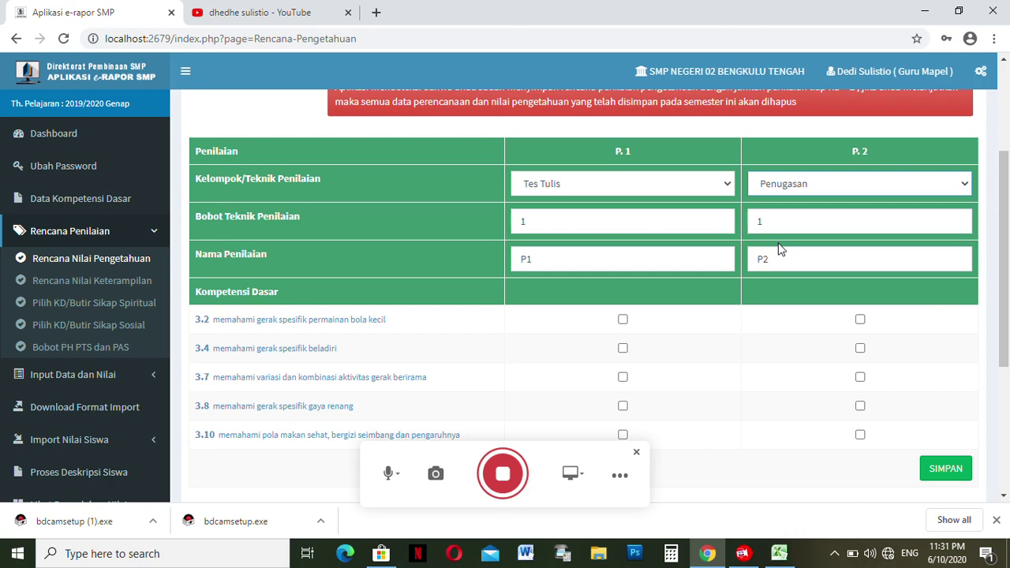
- Tick the Kompetensi Dasar 3.2 through 3.10 checkboxes for both P.1 and P.2
{"action": "left_click", "coordinate": [543, 259]}
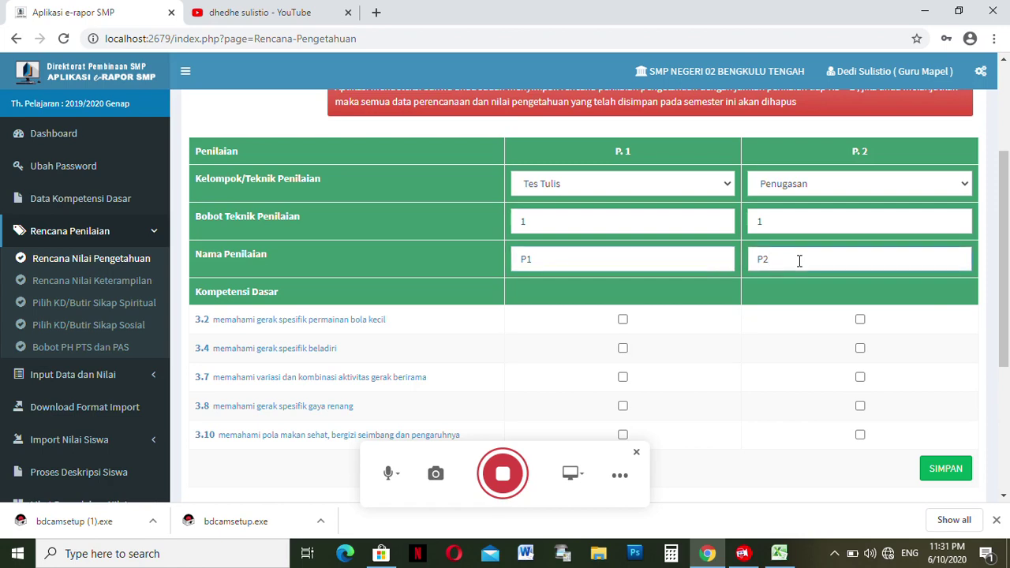
{"action": "left_click_drag", "start_coordinate": [1004, 295], "coordinate": [1006, 339]}
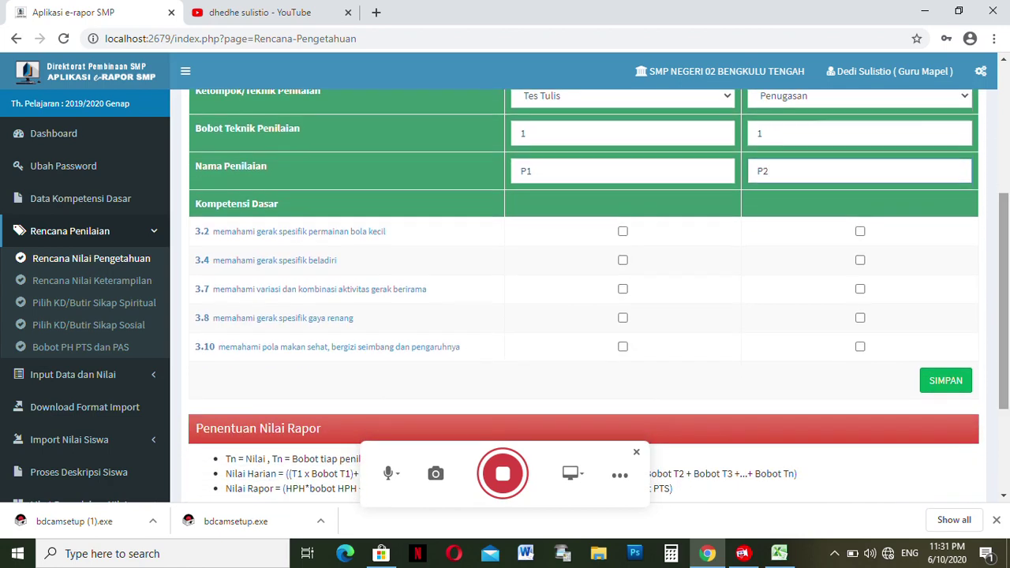
{"action": "left_click", "coordinate": [619, 230]}
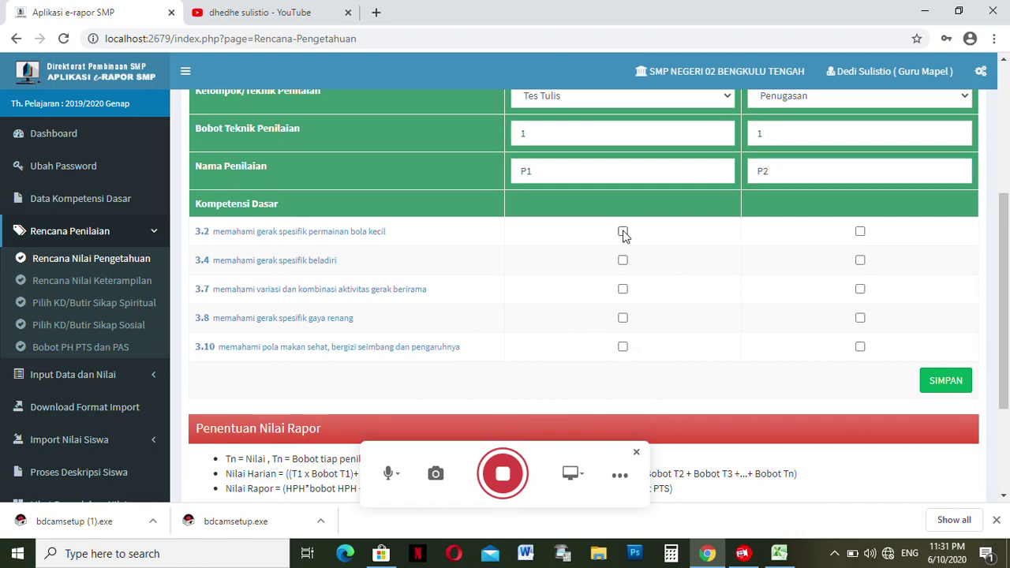
{"action": "left_click", "coordinate": [623, 233]}
{"action": "left_click", "coordinate": [624, 263]}
{"action": "left_click", "coordinate": [624, 290]}
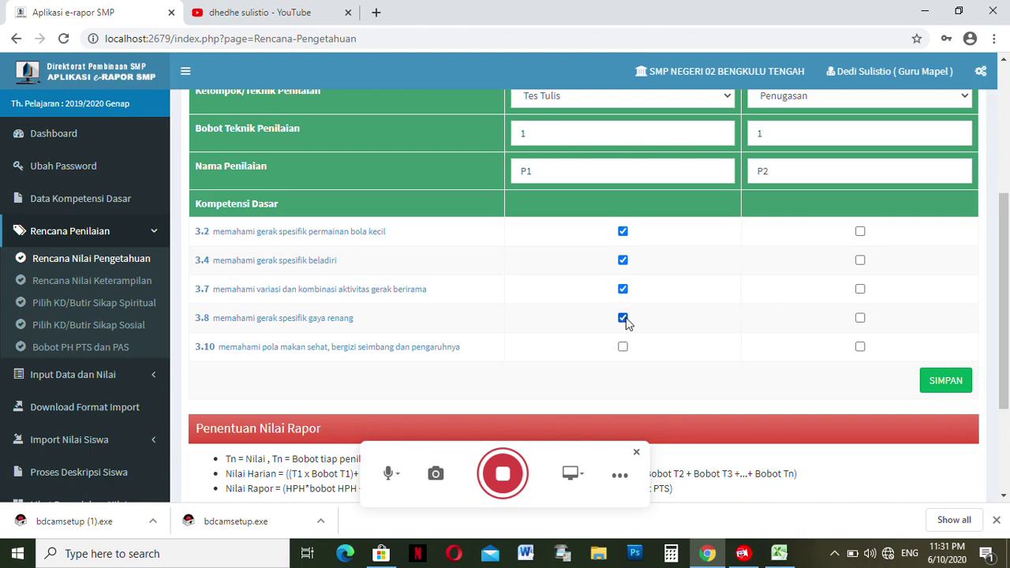
{"action": "left_click", "coordinate": [623, 348]}
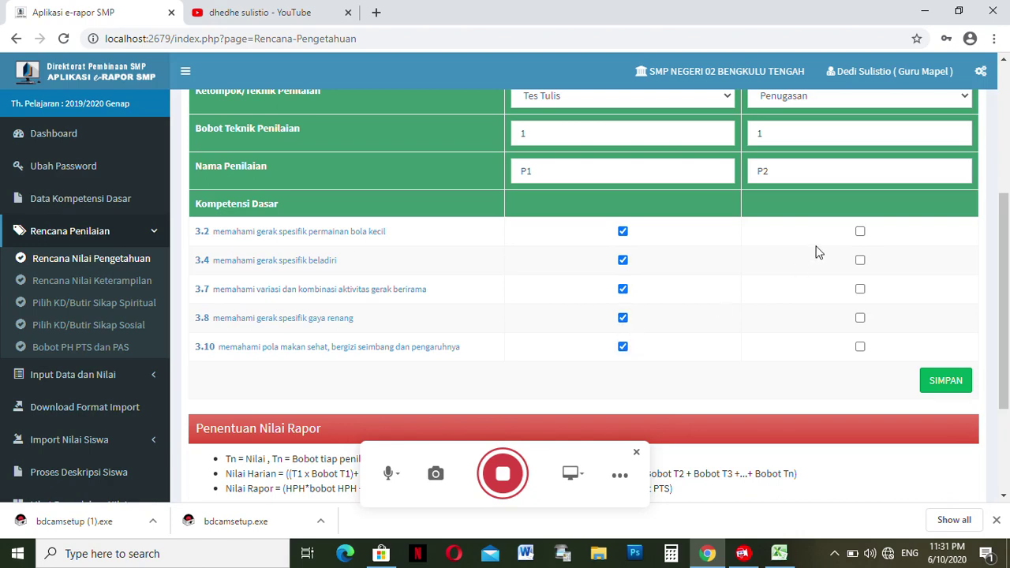
{"action": "left_click", "coordinate": [860, 232]}
{"action": "left_click", "coordinate": [860, 261]}
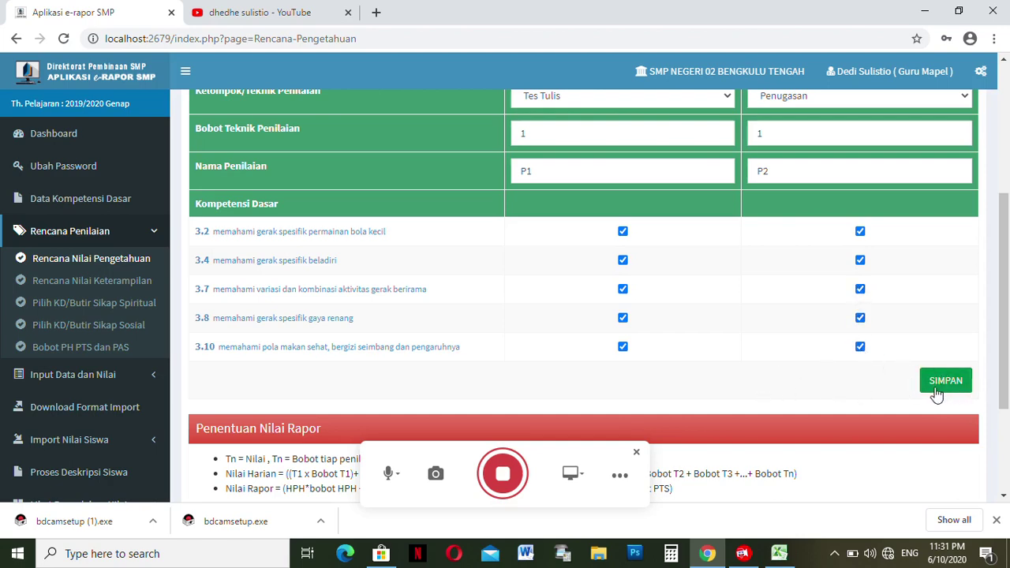
- Save the Kelas 7a PJOK knowledge plan with SIMPAN, confirming the replacement and completion alert
{"action": "left_click", "coordinate": [947, 388]}
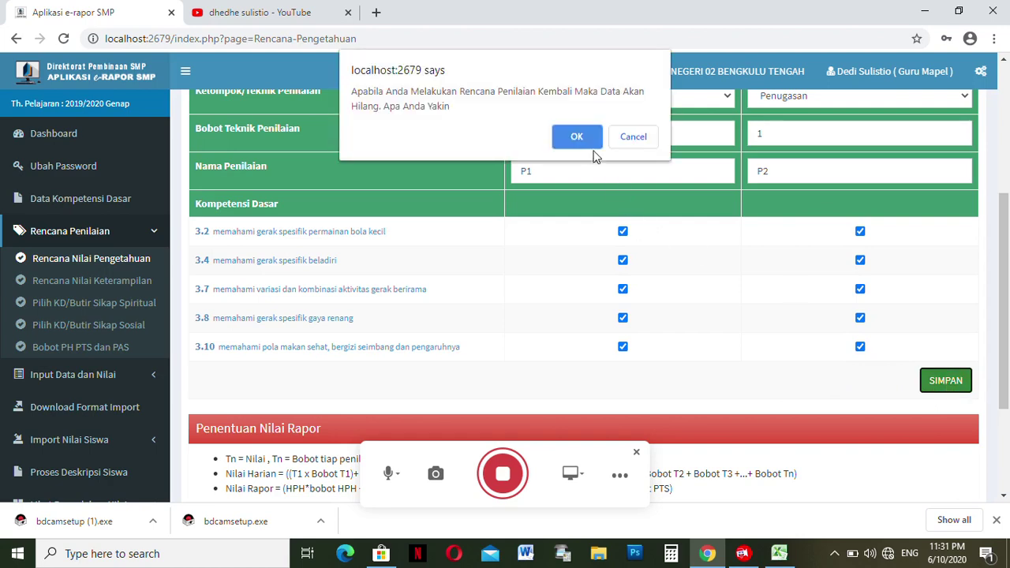
{"action": "left_click", "coordinate": [576, 137]}
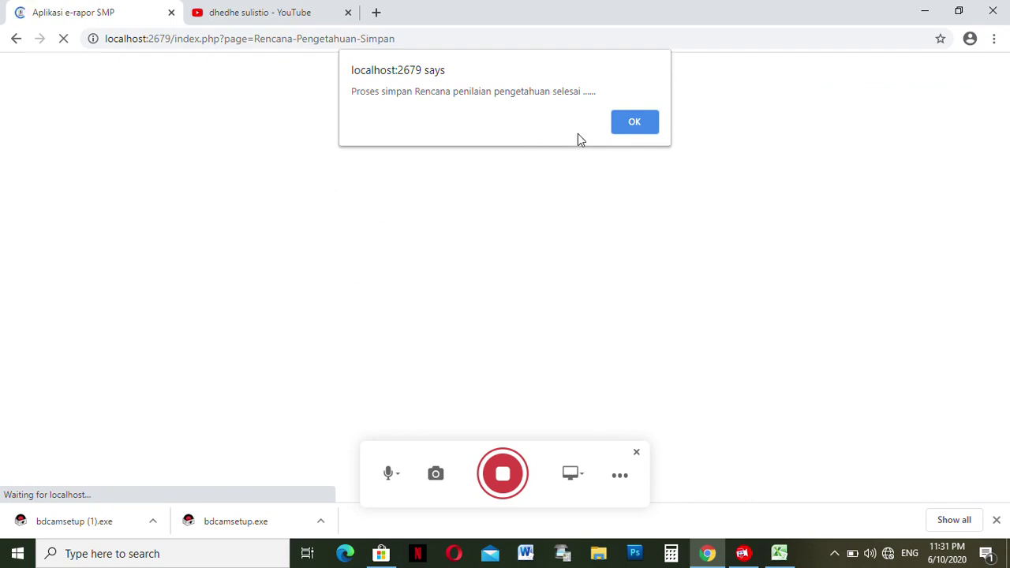
{"action": "left_click", "coordinate": [635, 123]}
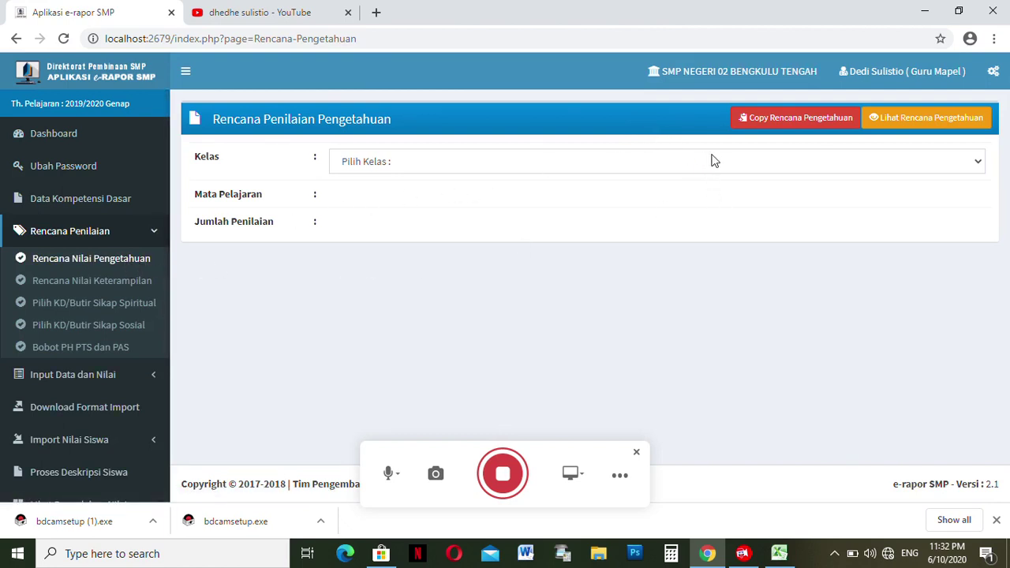
- Display the saved Kelas 7a Pendidikan Jasmani, Olahraga, dan Kesehatan knowledge plan and scroll its five KDs
{"action": "left_click", "coordinate": [908, 117]}
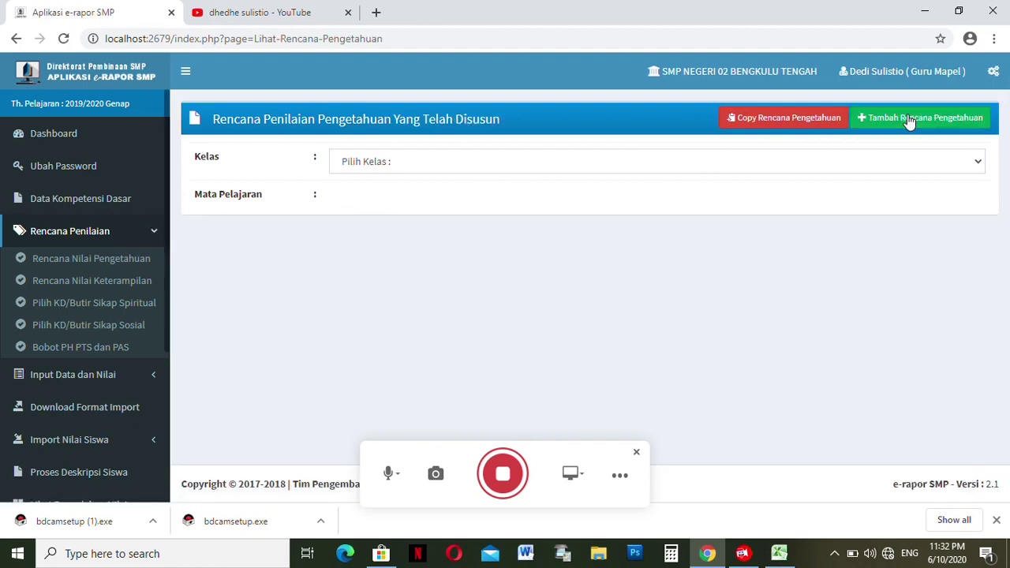
{"action": "left_click", "coordinate": [648, 161]}
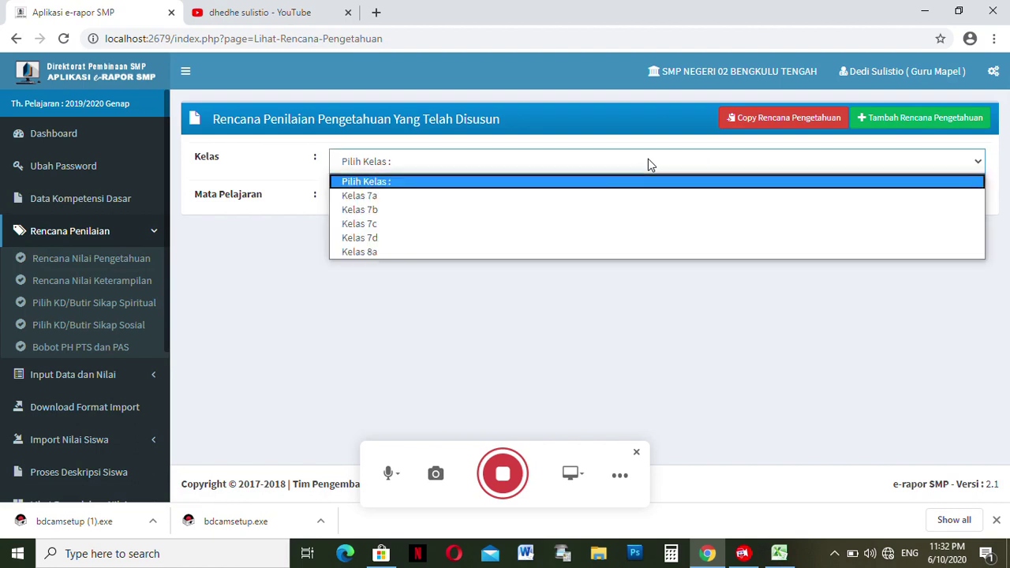
{"action": "left_click", "coordinate": [574, 196]}
{"action": "left_click", "coordinate": [499, 207]}
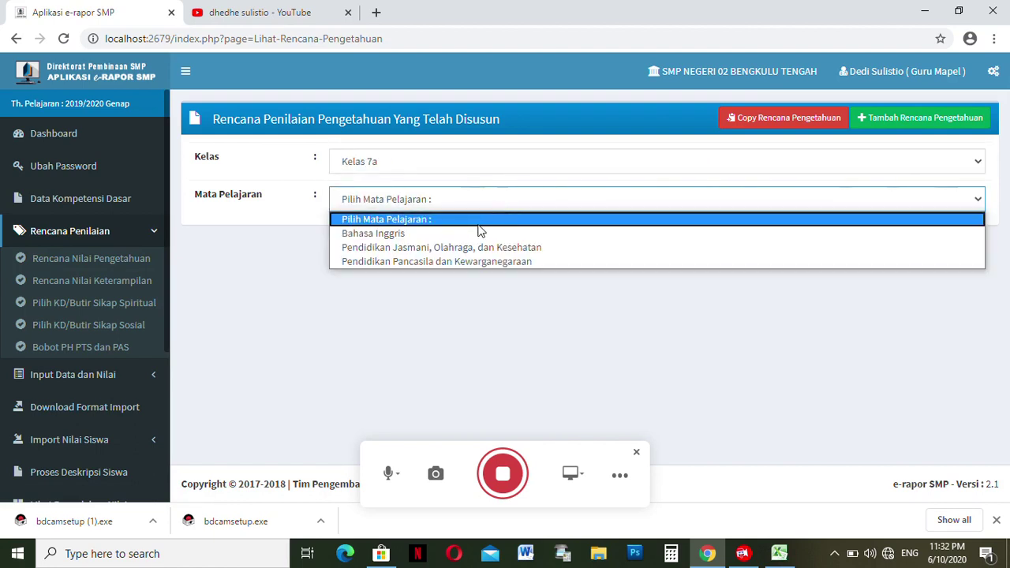
{"action": "left_click", "coordinate": [465, 248]}
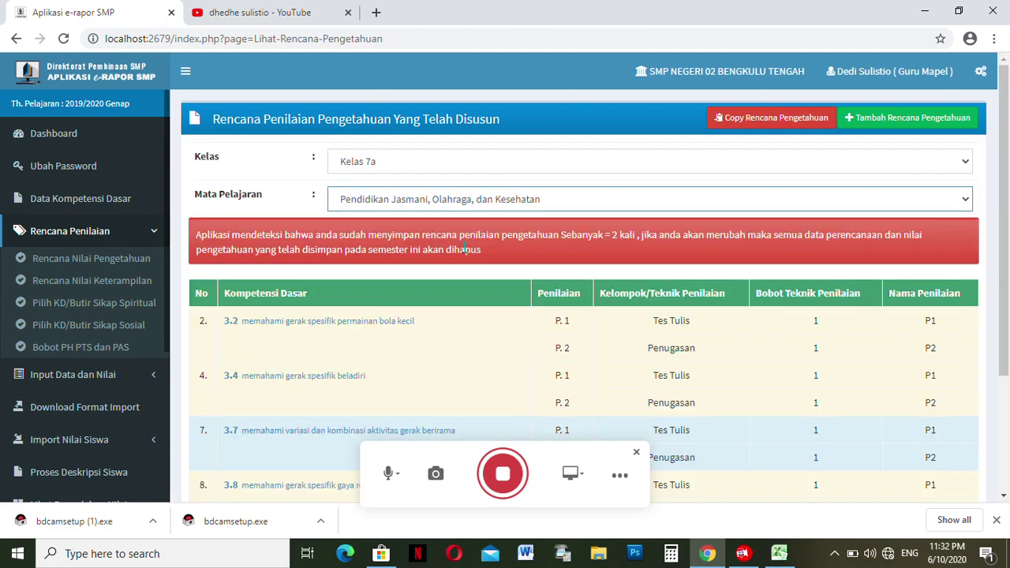
{"action": "mouse_move", "coordinate": [1004, 237]}
{"action": "left_mouse_down"}
{"action": "mouse_move", "coordinate": [1004, 352]}
{"action": "mouse_move", "coordinate": [1004, 237]}
{"action": "left_mouse_up"}
- In the copy form, pick Kelas 7a PJOK as source and Kelas 7b as destination
{"action": "left_click", "coordinate": [144, 263]}
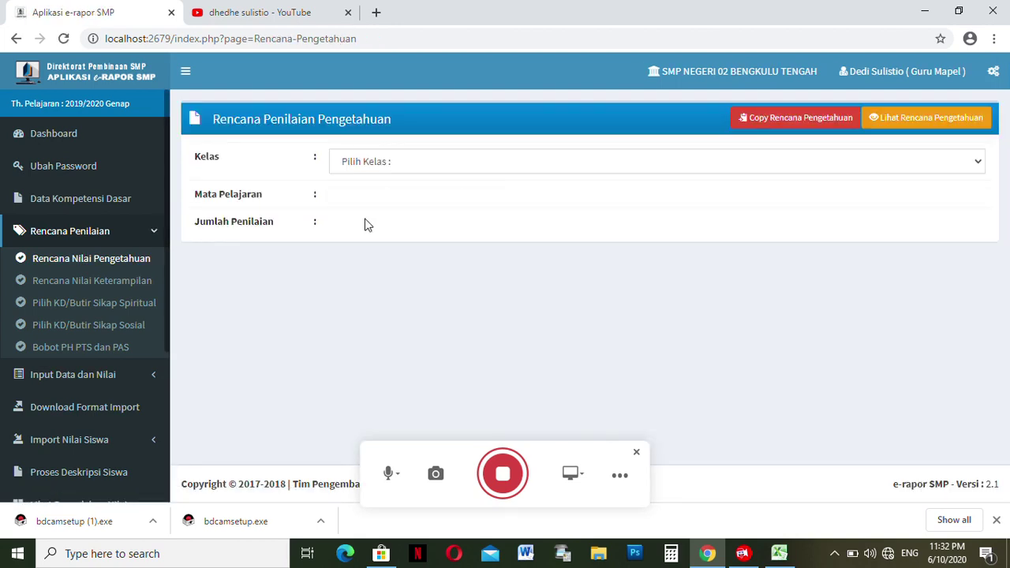
{"action": "left_click", "coordinate": [114, 266]}
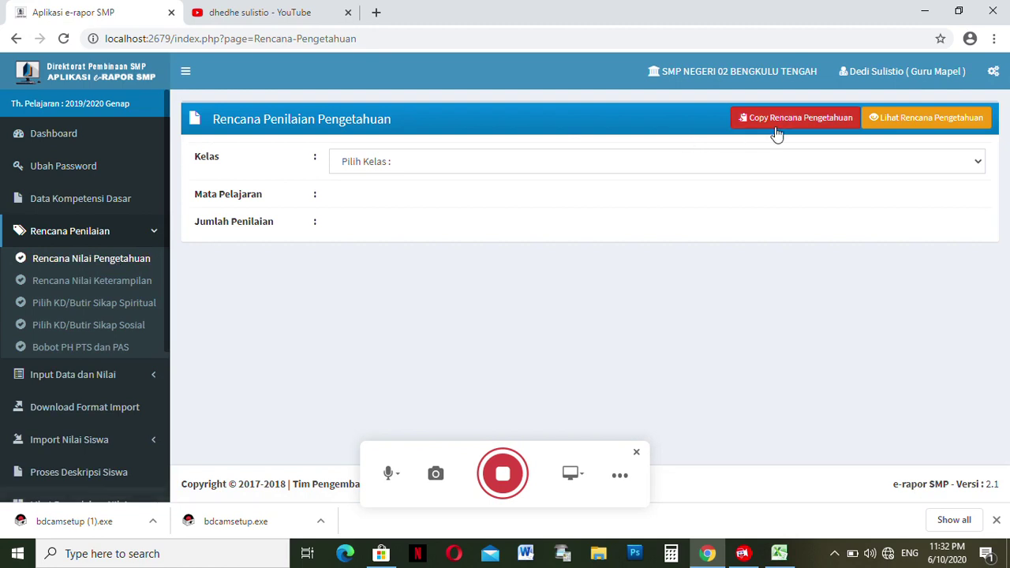
{"action": "left_click", "coordinate": [789, 122]}
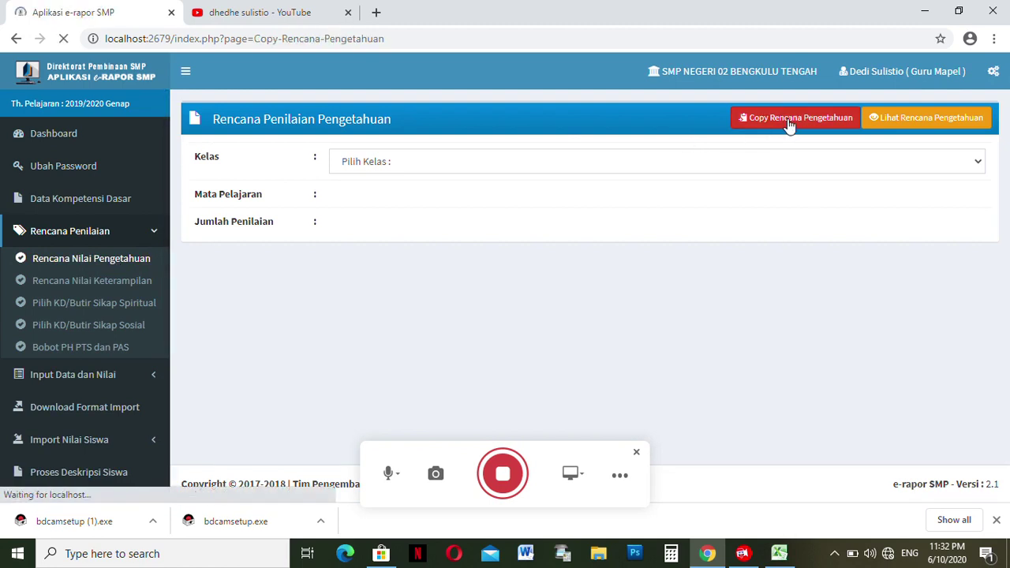
{"action": "left_click", "coordinate": [564, 168]}
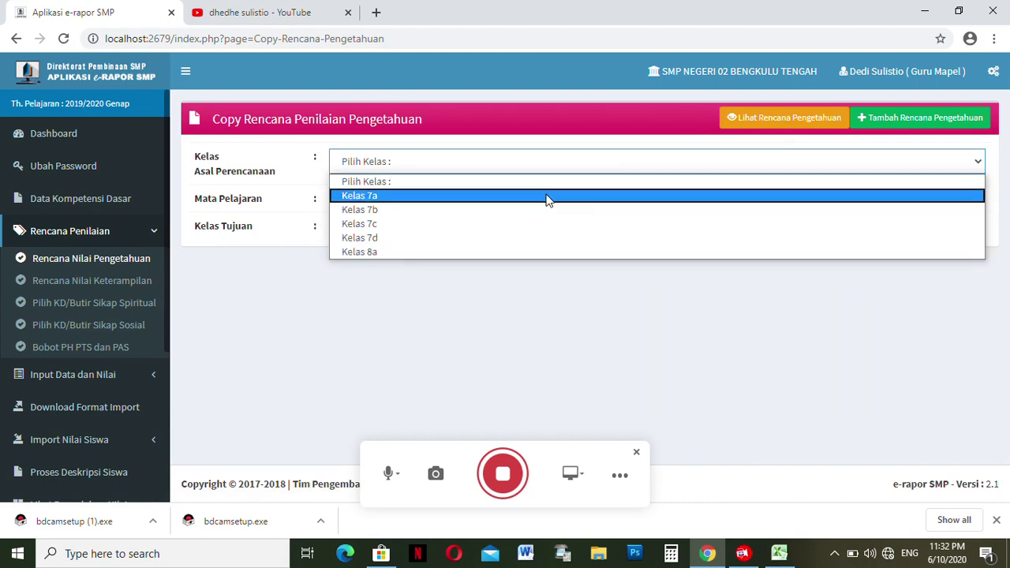
{"action": "left_click", "coordinate": [548, 200]}
{"action": "left_click", "coordinate": [510, 205]}
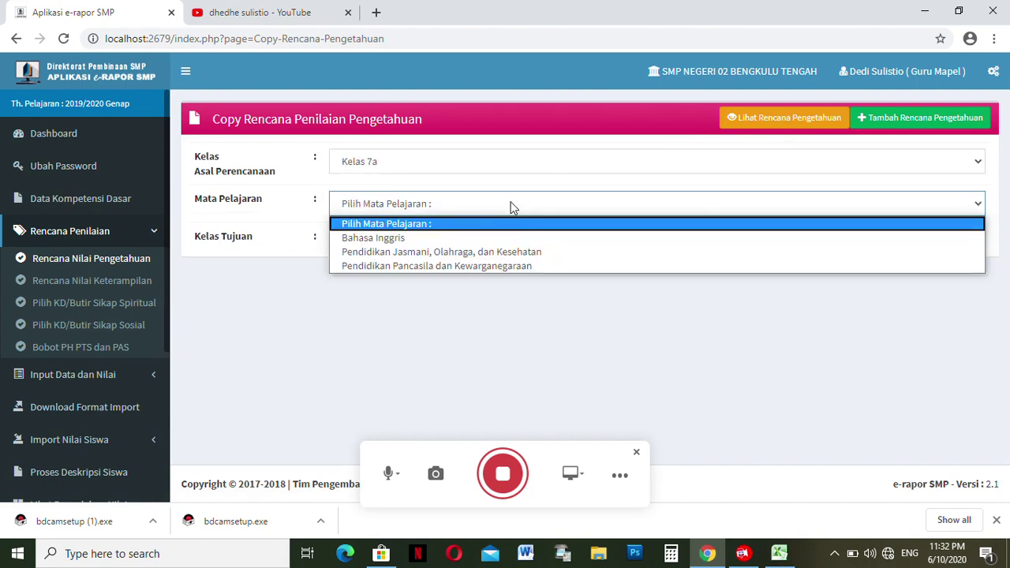
{"action": "left_click", "coordinate": [483, 251]}
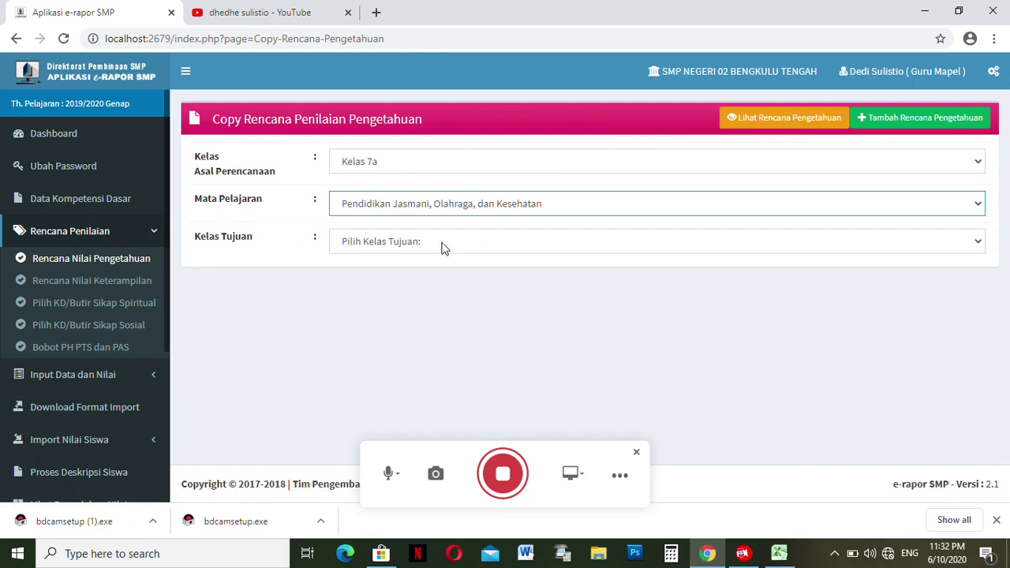
{"action": "left_click", "coordinate": [414, 247]}
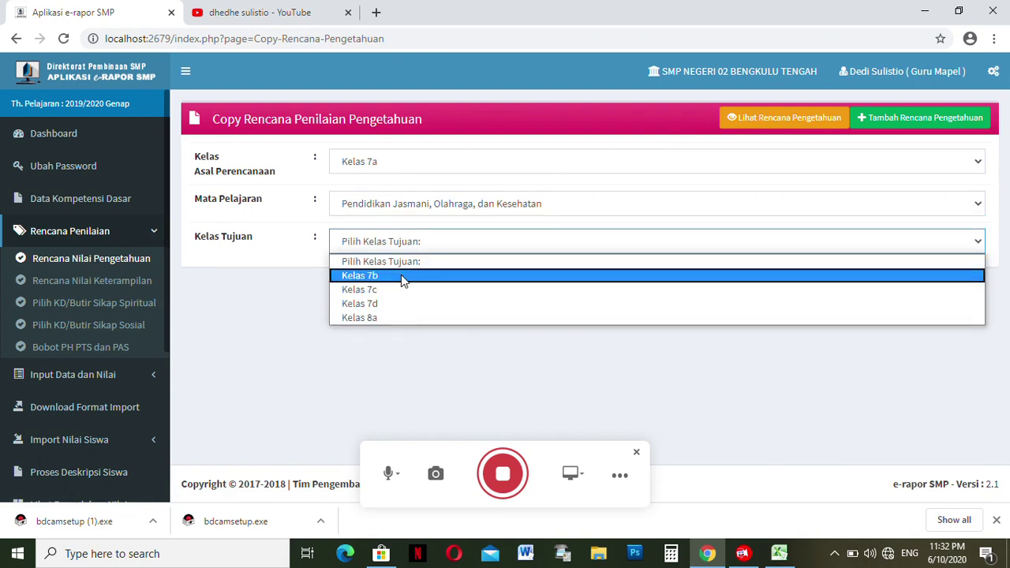
{"action": "left_click", "coordinate": [403, 277]}
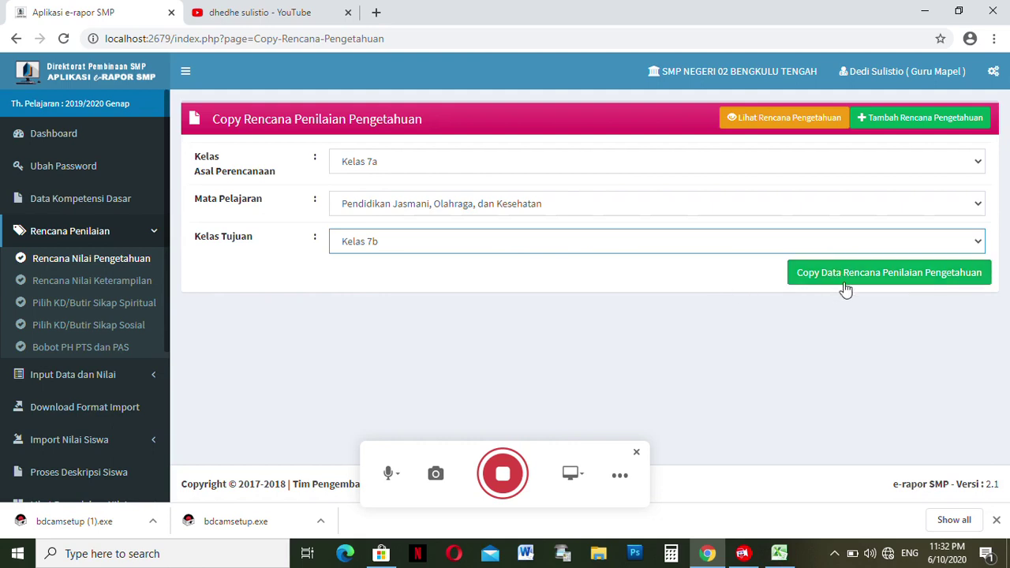
- Run and confirm the copy, then dismiss the 'Rencana Penilaian Gagal dicopy' alert
{"action": "left_click", "coordinate": [923, 276]}
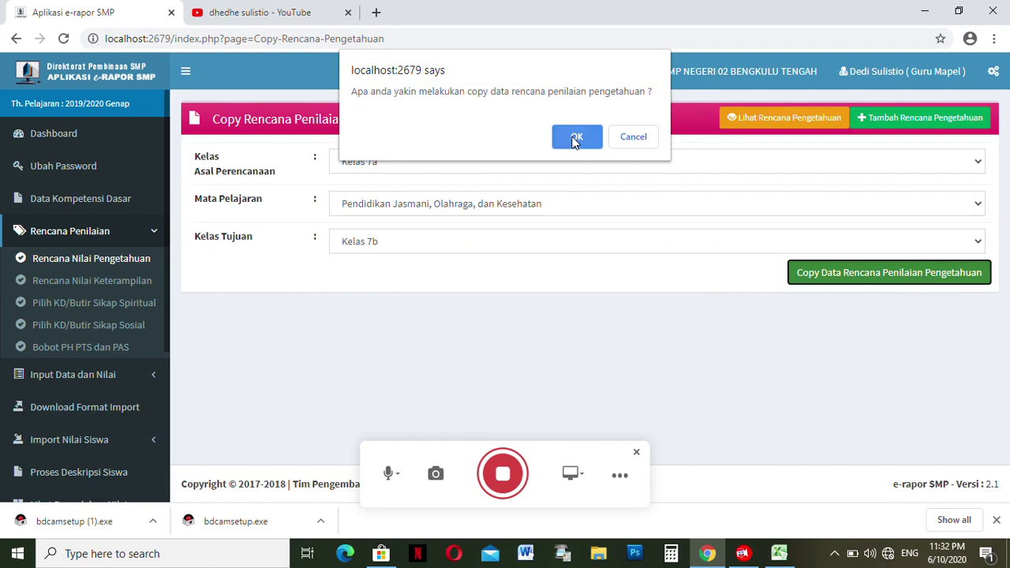
{"action": "left_click", "coordinate": [575, 140]}
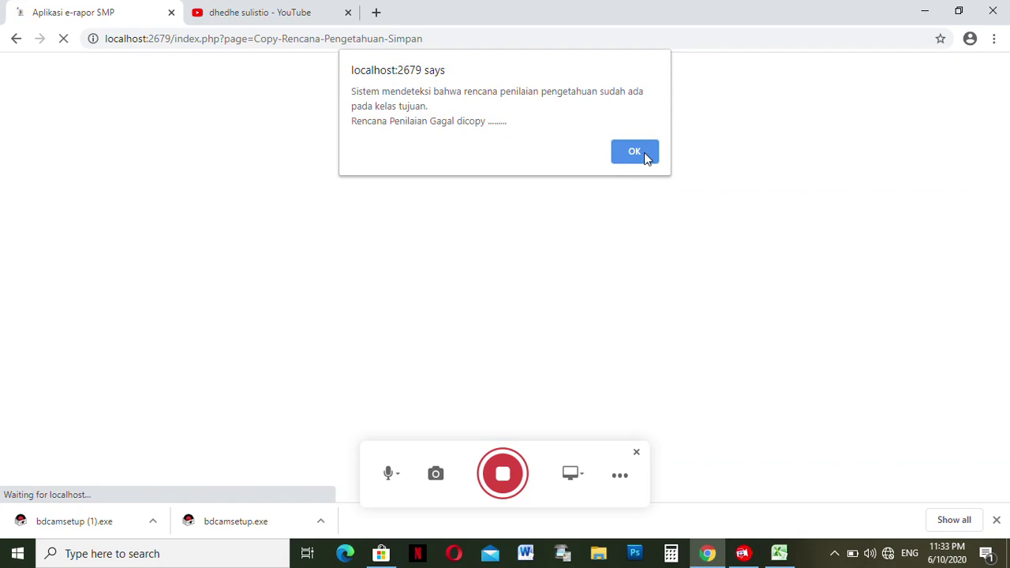
{"action": "left_click", "coordinate": [641, 156]}
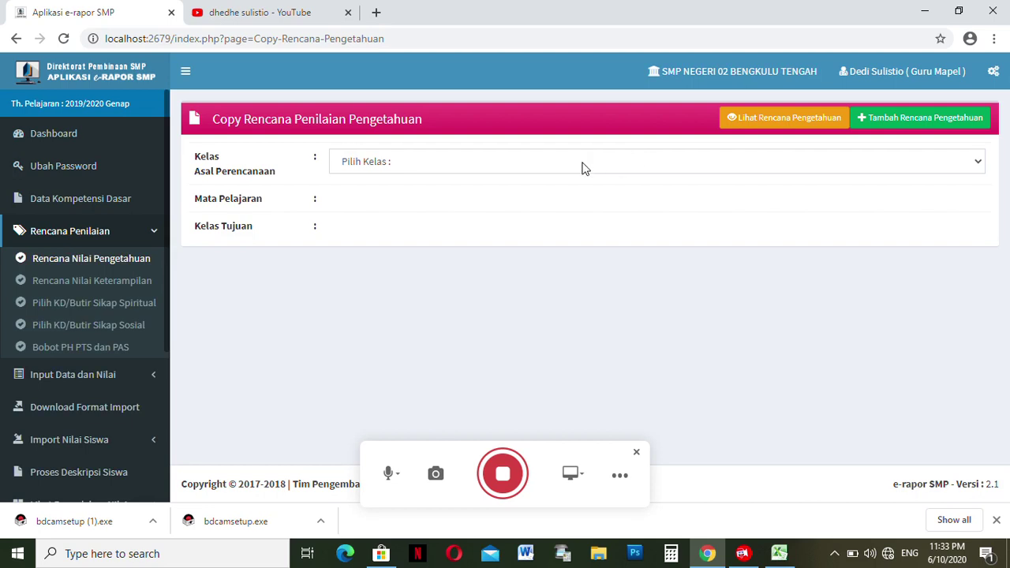
- Copy the Kelas 7a PJOK knowledge plan to Kelas 7c, confirm, and dismiss the failure alert
{"action": "left_click", "coordinate": [582, 165]}
{"action": "left_click", "coordinate": [563, 199]}
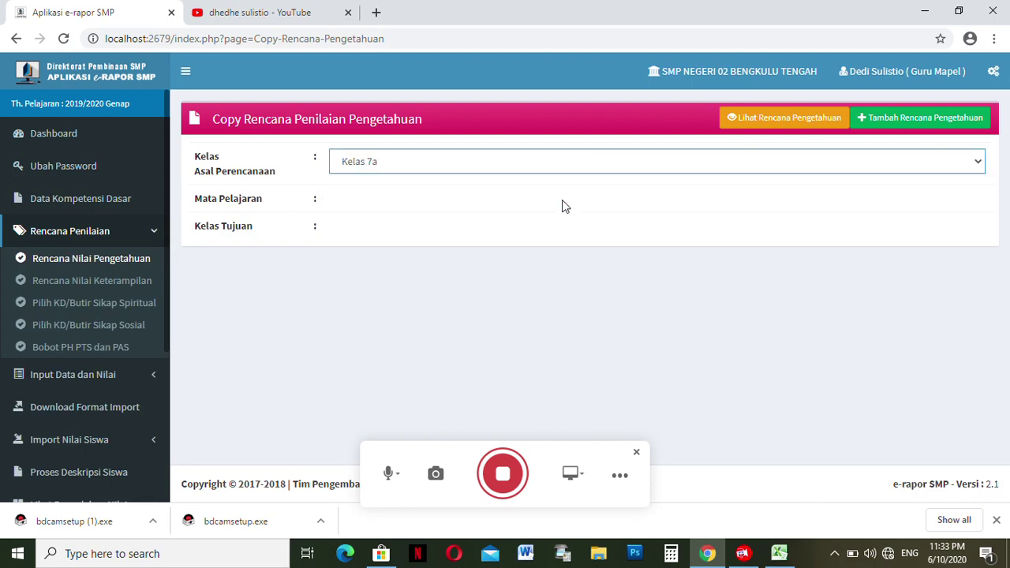
{"action": "left_click", "coordinate": [512, 205]}
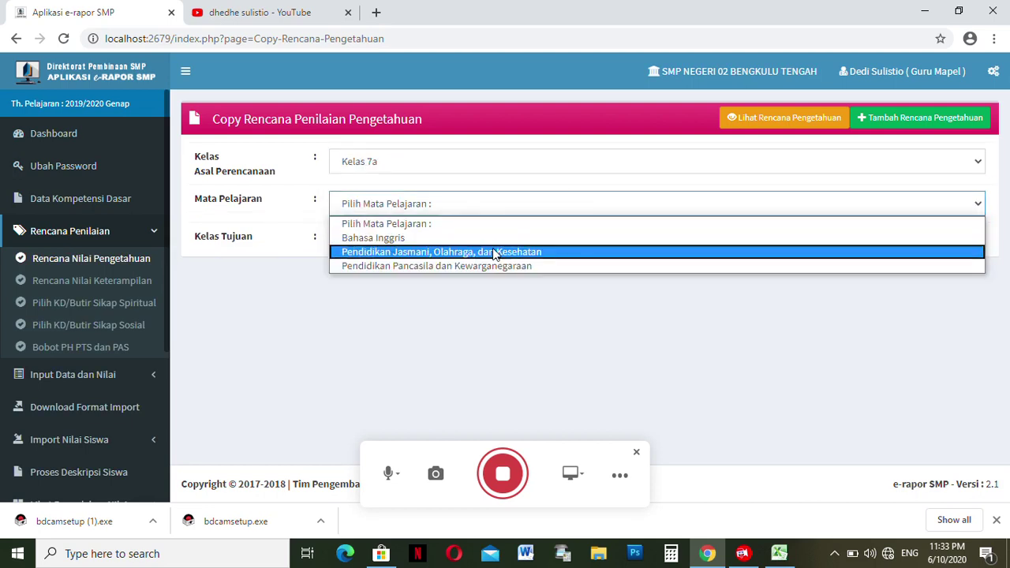
{"action": "left_click", "coordinate": [494, 250]}
{"action": "left_click", "coordinate": [454, 244]}
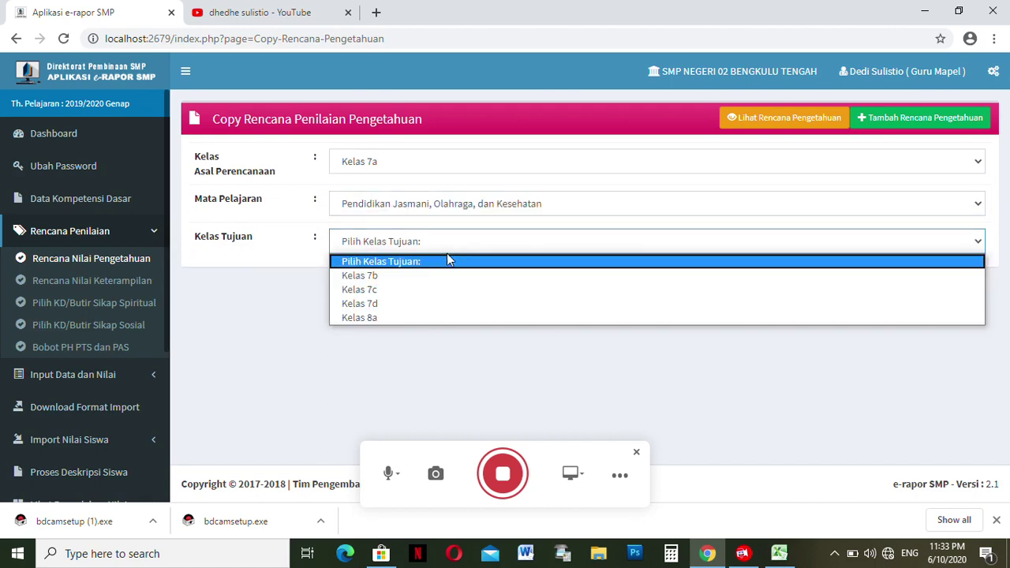
{"action": "left_click", "coordinate": [432, 290]}
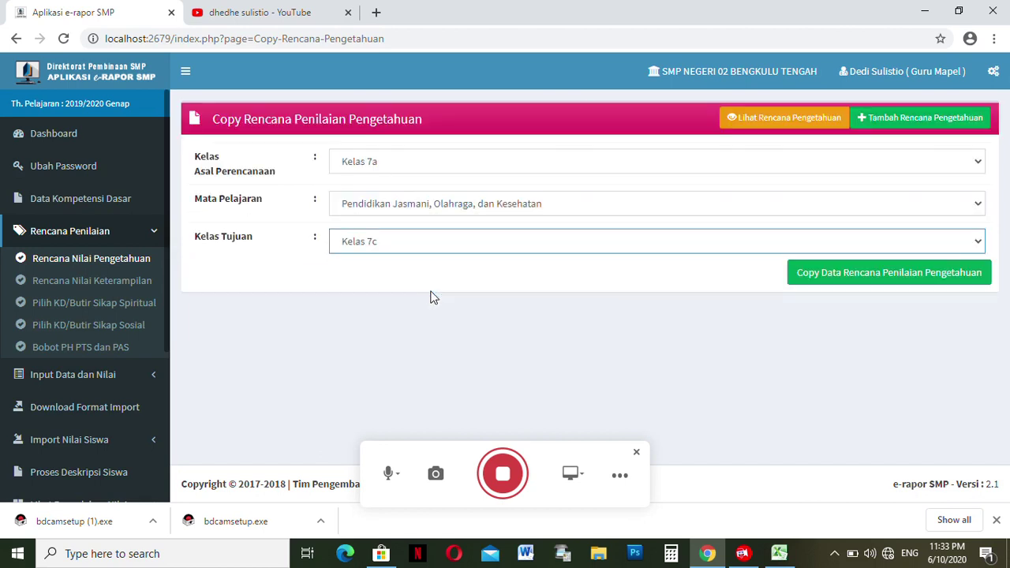
{"action": "left_click", "coordinate": [857, 281]}
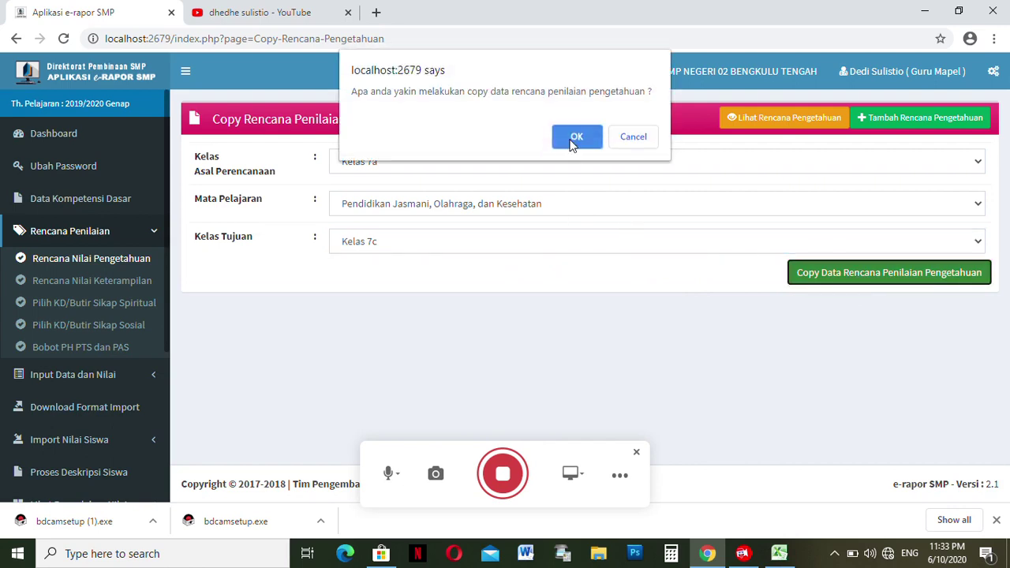
{"action": "left_click", "coordinate": [574, 138]}
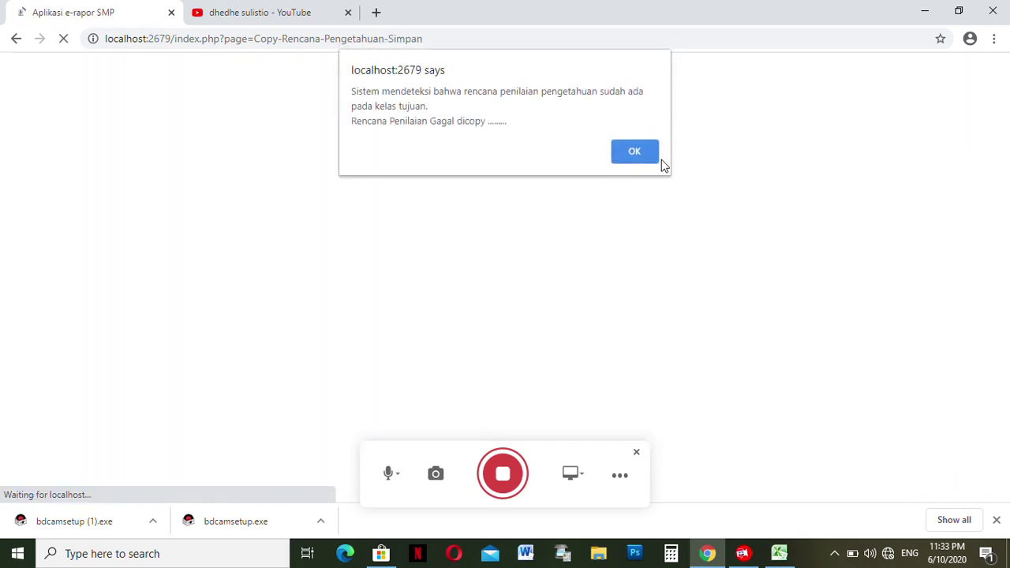
{"action": "left_click", "coordinate": [637, 151]}
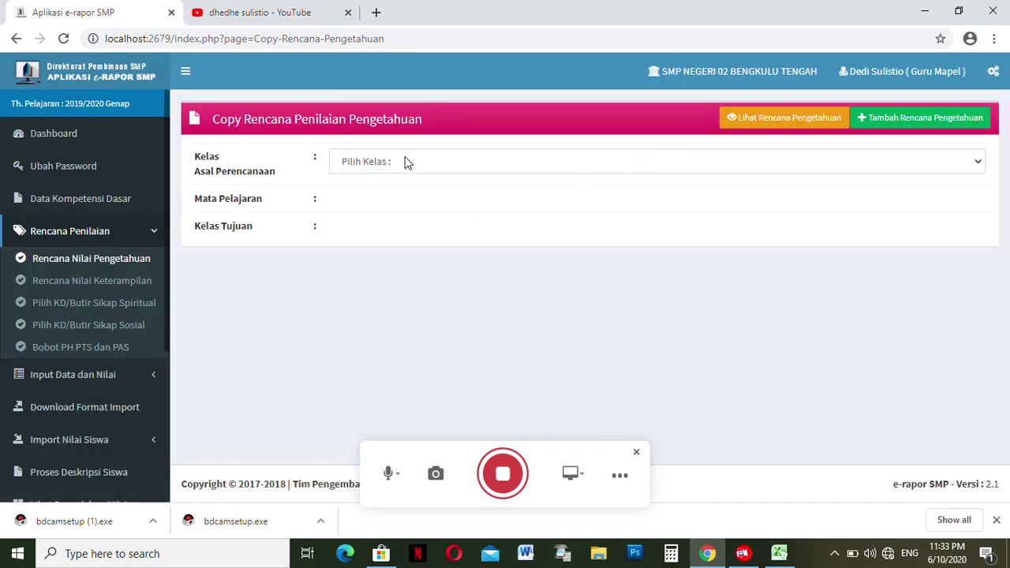
- Copy the Kelas 7a PJOK knowledge plan to Kelas 7d and acknowledge the copy-failed notice
{"action": "left_click", "coordinate": [405, 161]}
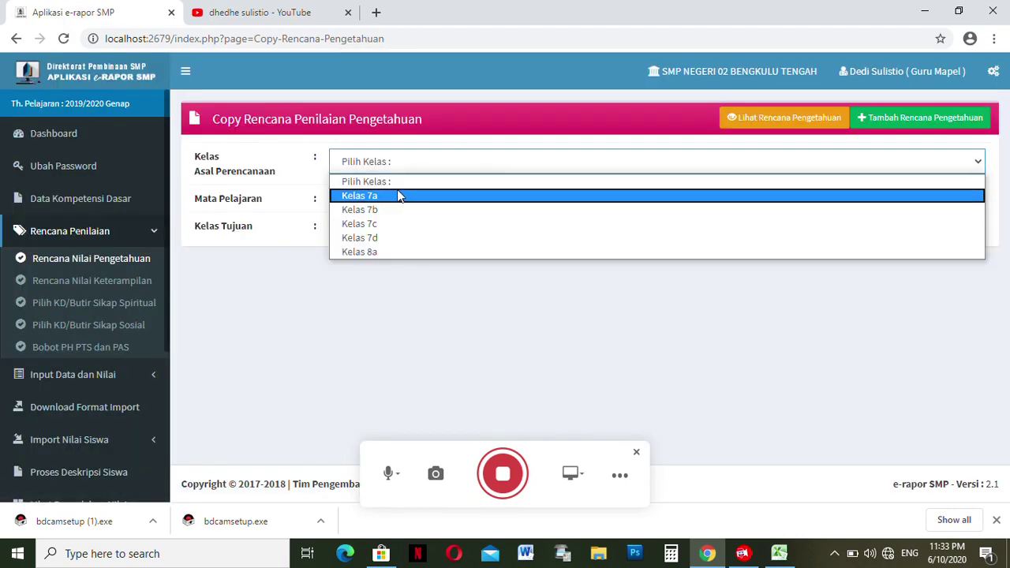
{"action": "left_click", "coordinate": [399, 196]}
{"action": "left_click", "coordinate": [391, 207]}
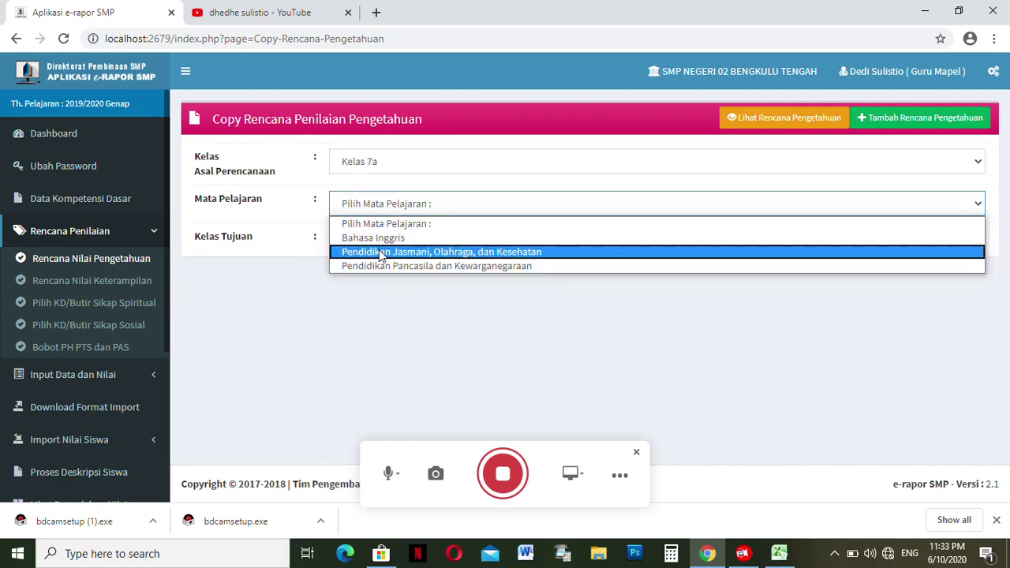
{"action": "left_click", "coordinate": [381, 253]}
{"action": "left_click", "coordinate": [360, 244]}
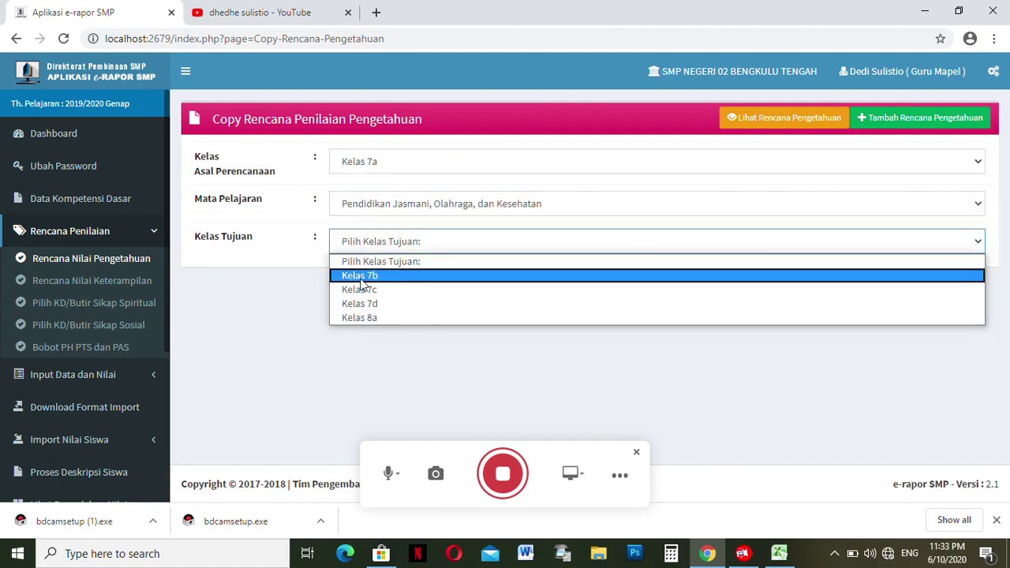
{"action": "left_click", "coordinate": [360, 306]}
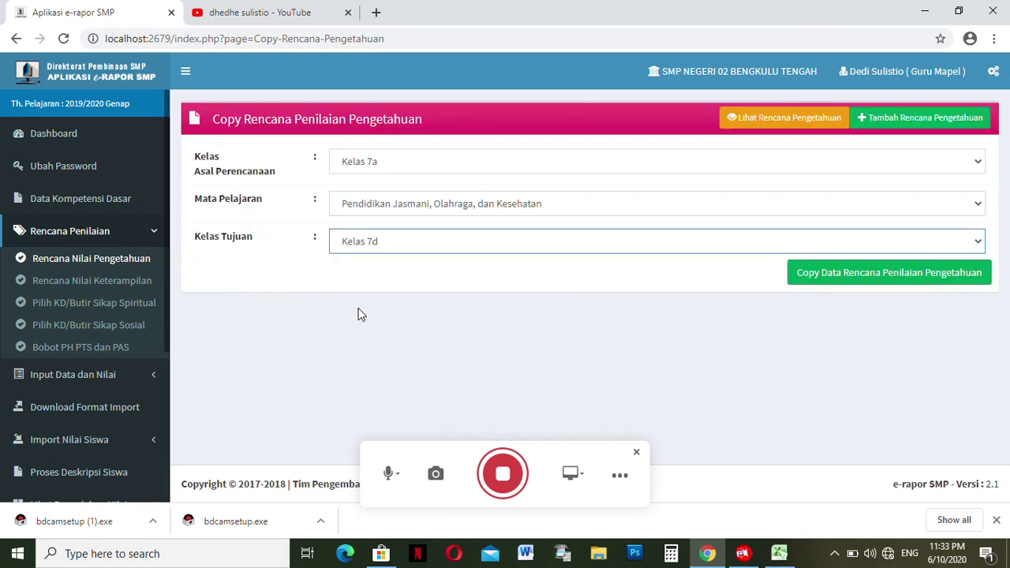
{"action": "left_click", "coordinate": [825, 278]}
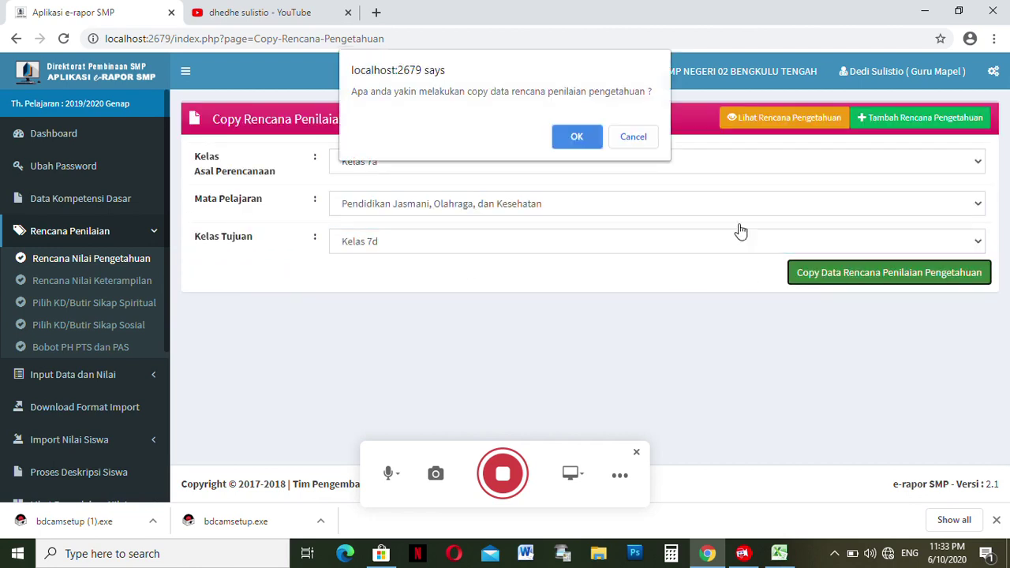
{"action": "left_click", "coordinate": [577, 138]}
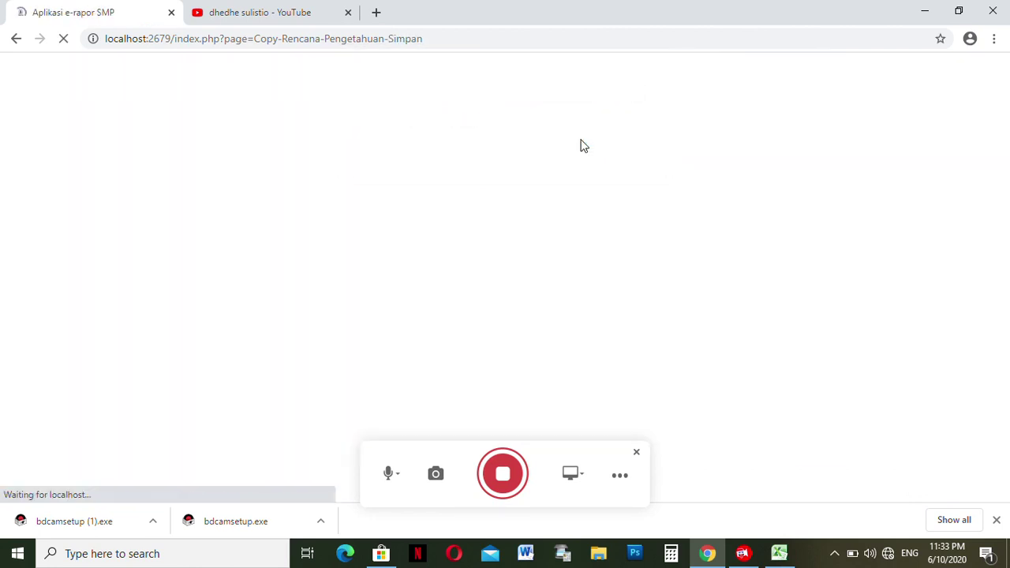
{"action": "left_click", "coordinate": [640, 154]}
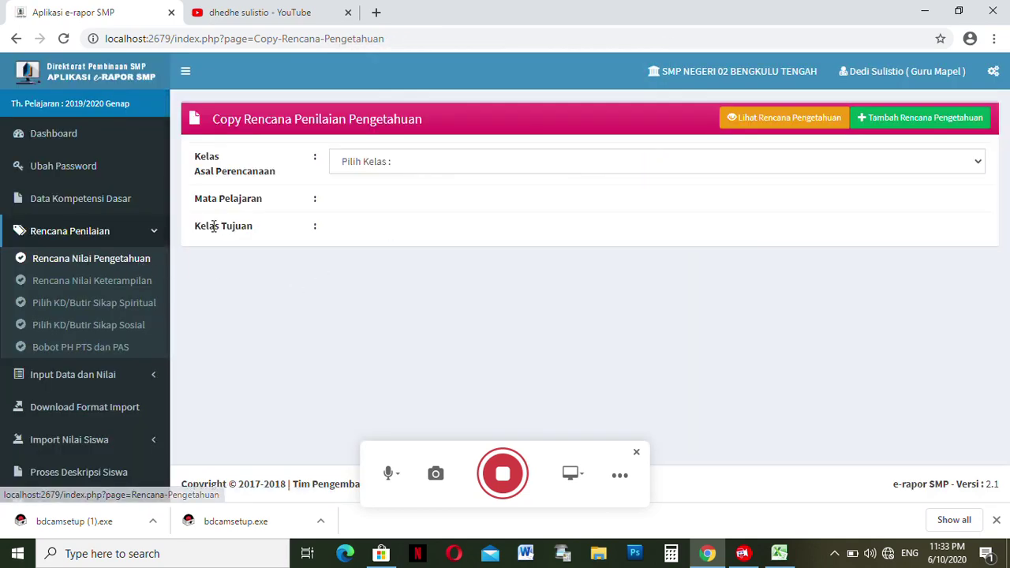
- Pick Kelas 8a and Pendidikan Jasmani, Olahraga, dan Kesehatan as copy source, leaving Kelas Tujuan empty
{"action": "left_click", "coordinate": [397, 164]}
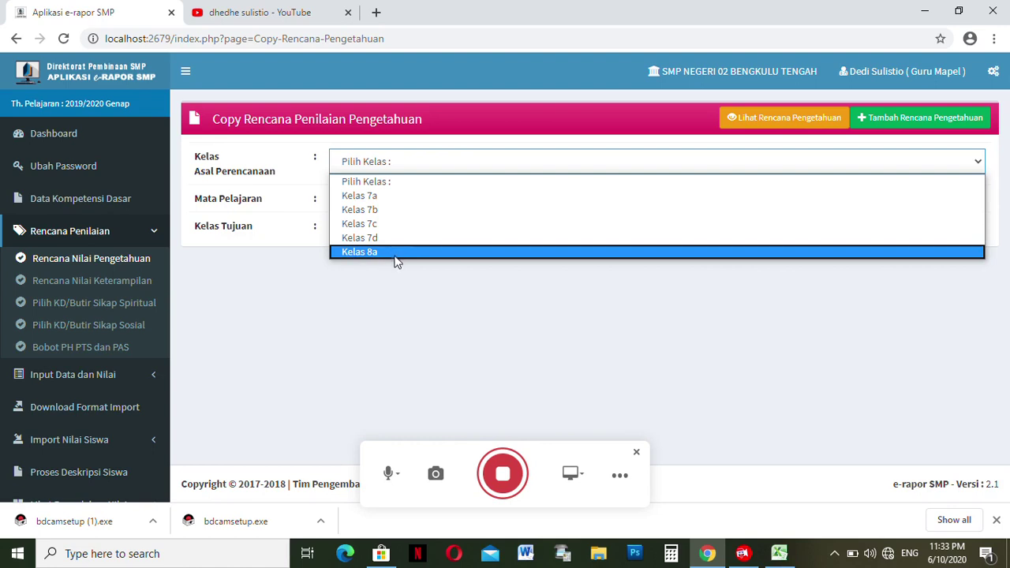
{"action": "left_click", "coordinate": [353, 253]}
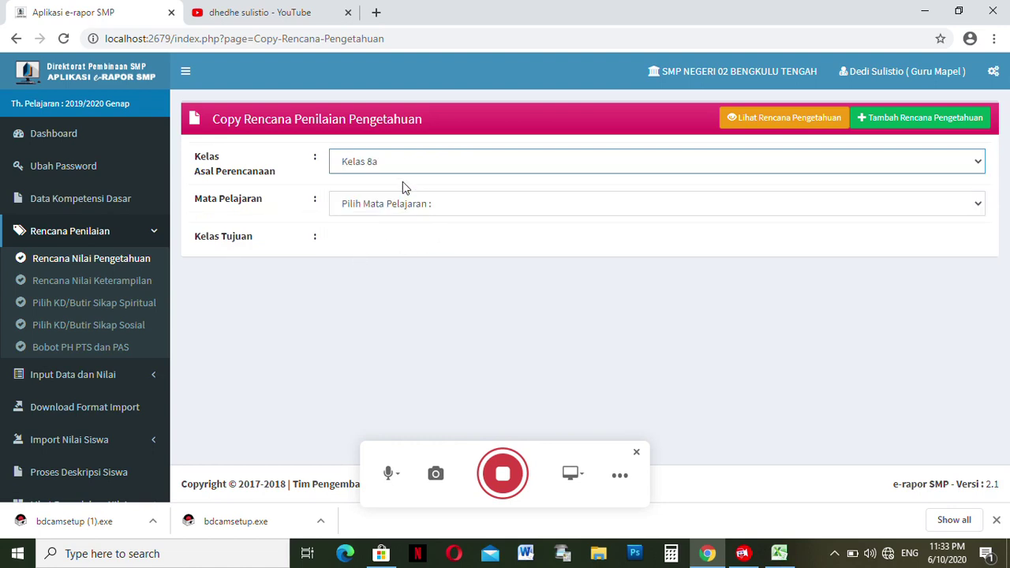
{"action": "left_click", "coordinate": [374, 206]}
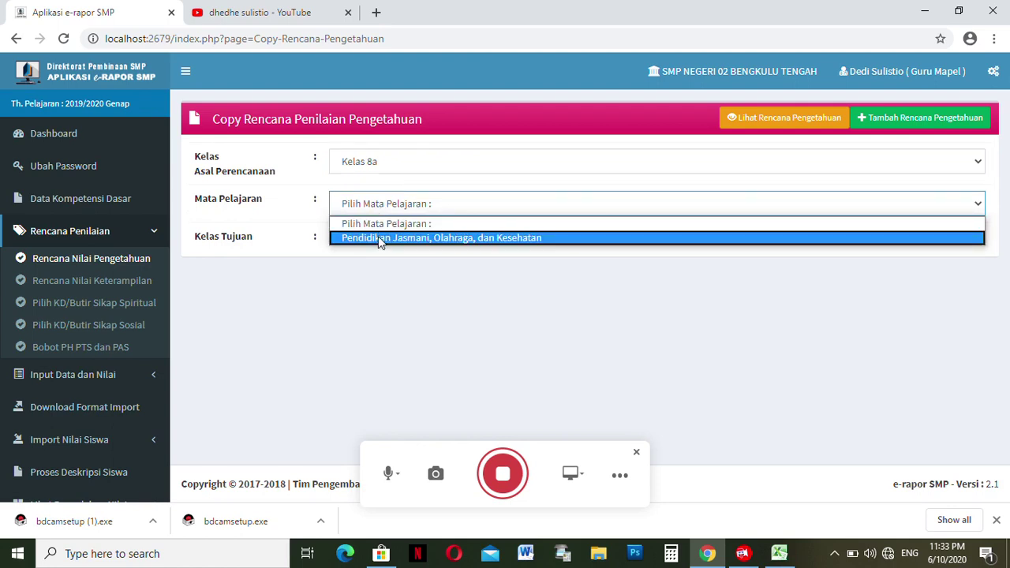
{"action": "left_click", "coordinate": [379, 238]}
{"action": "left_click", "coordinate": [373, 246]}
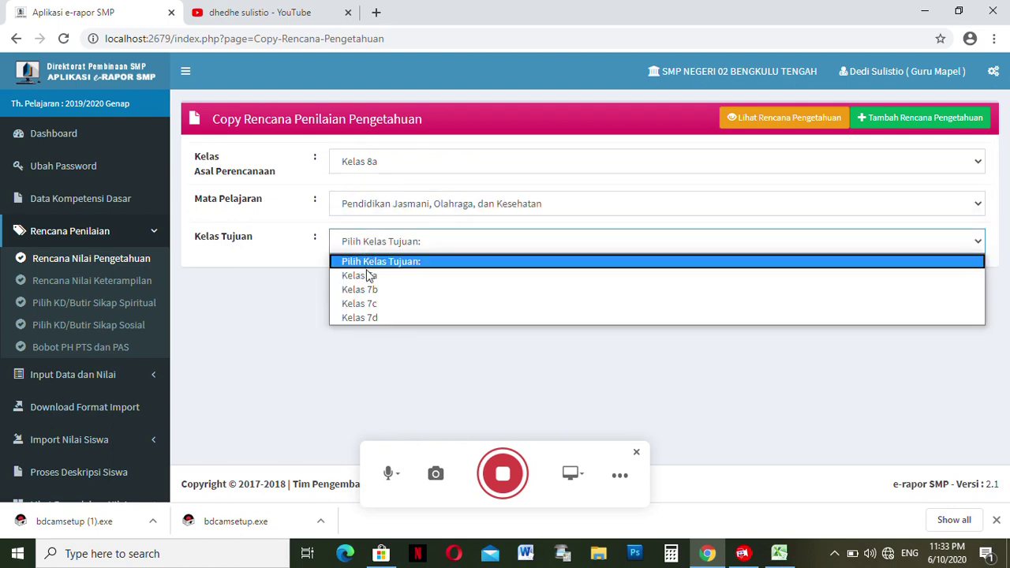
{"action": "left_click", "coordinate": [358, 240]}
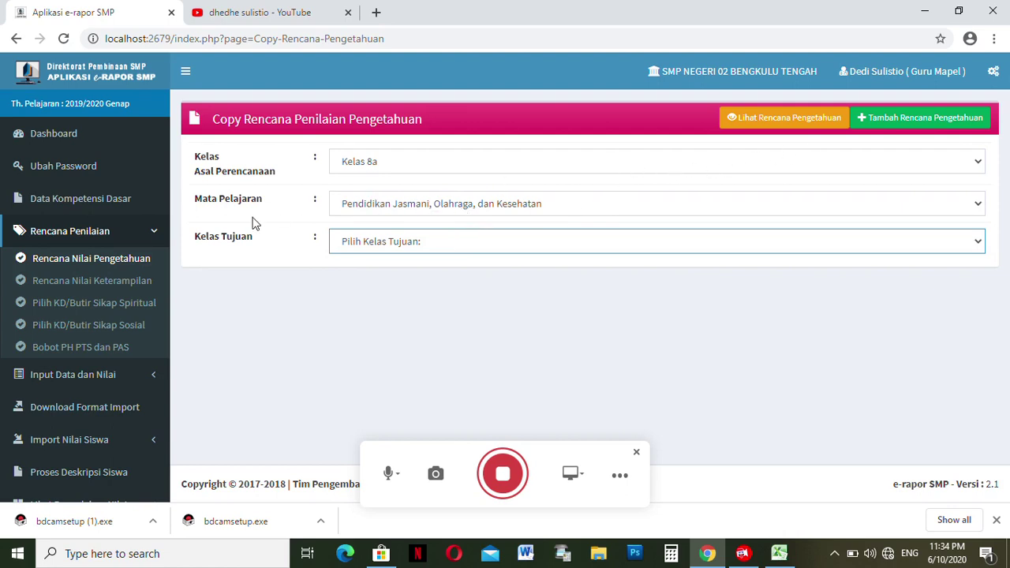
- Start a knowledge plan for Kelas 8a PJOK with two assessments per competency
{"action": "left_click", "coordinate": [124, 268]}
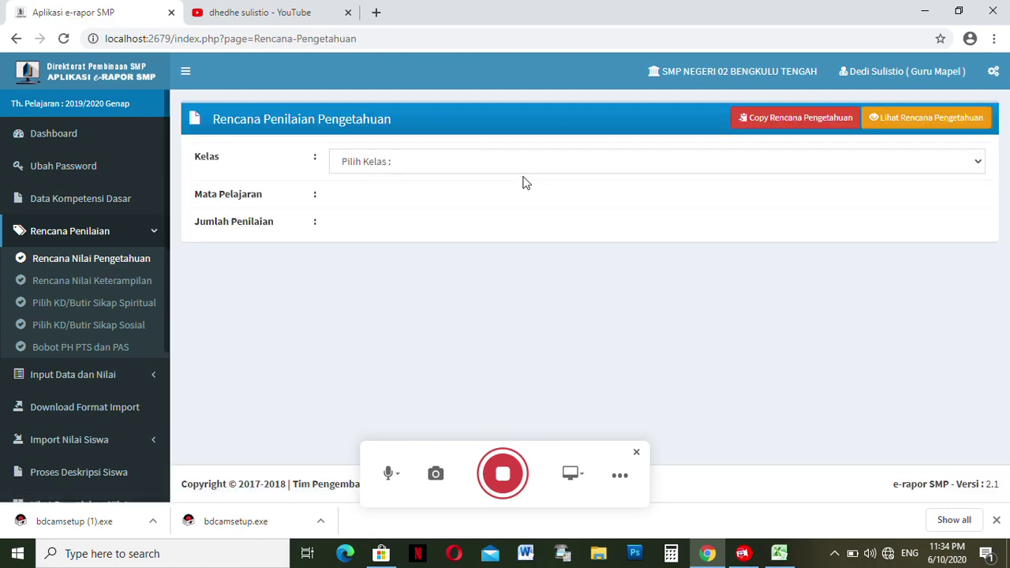
{"action": "left_click", "coordinate": [487, 166]}
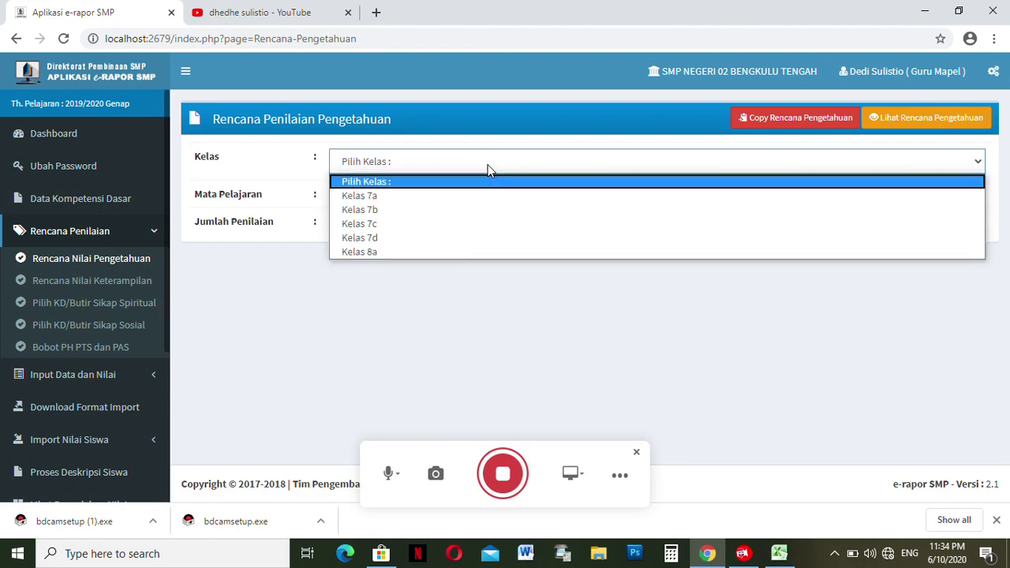
{"action": "left_click", "coordinate": [455, 253]}
{"action": "left_click", "coordinate": [388, 200]}
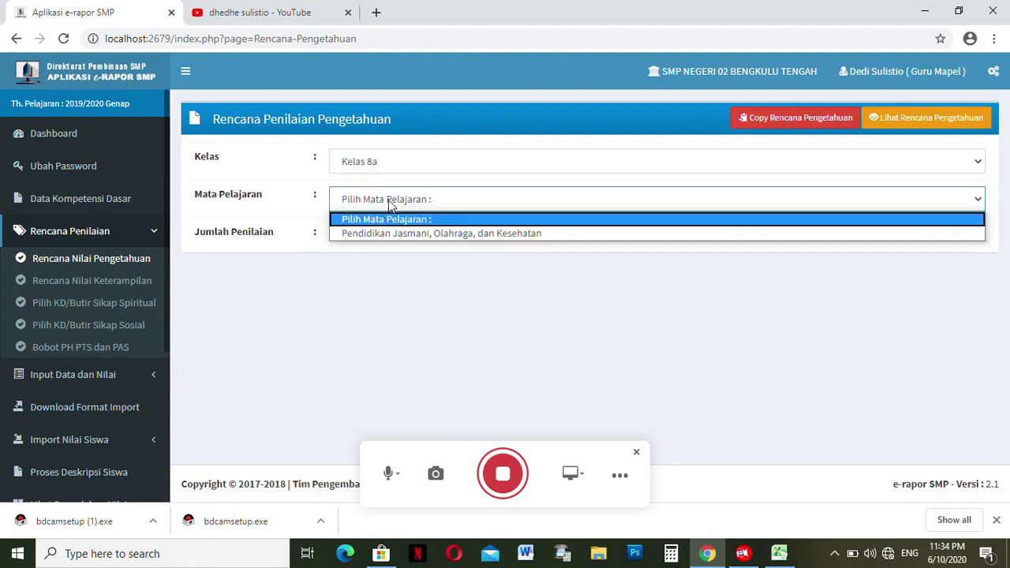
{"action": "left_click", "coordinate": [389, 233]}
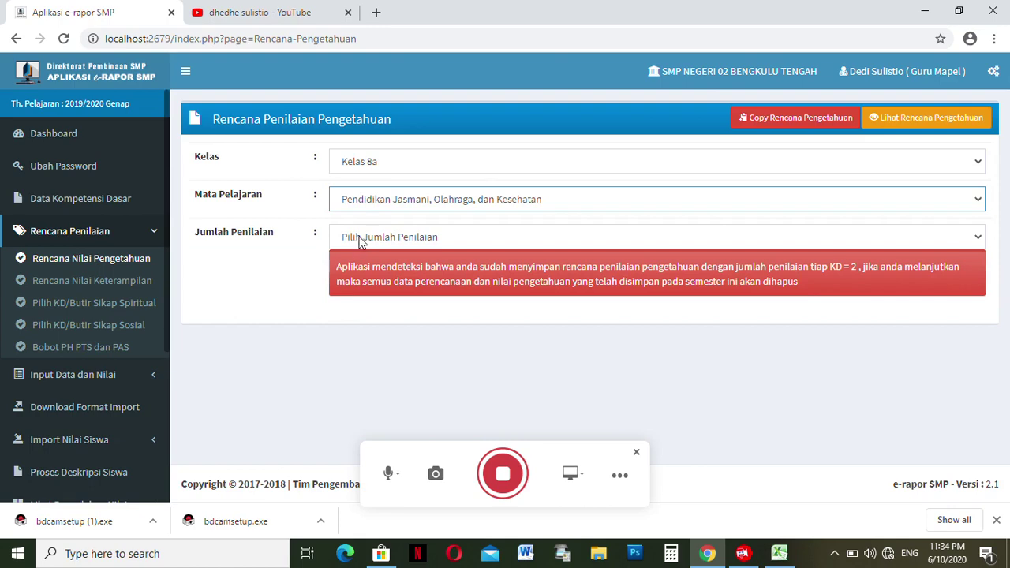
{"action": "left_click", "coordinate": [361, 238]}
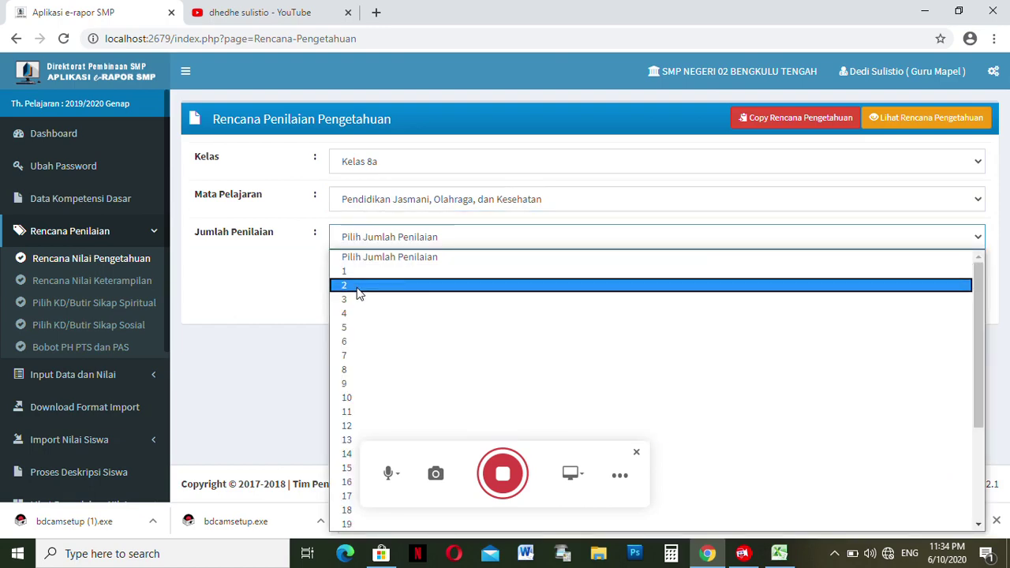
{"action": "left_click", "coordinate": [357, 286]}
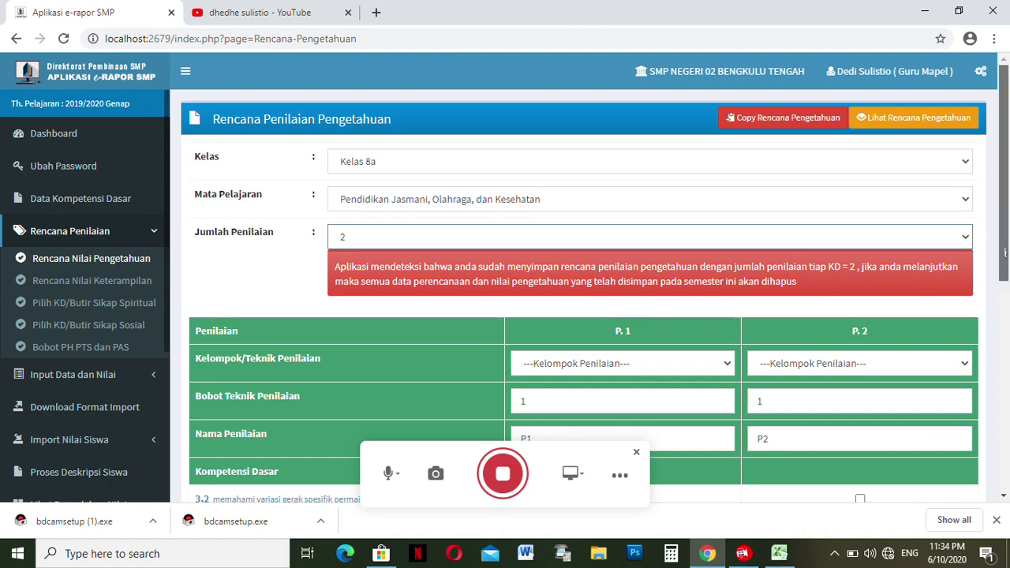
- Set the P1 technique to Tes Tulis and the P2 technique to Penugasan
{"action": "left_click_drag", "start_coordinate": [1006, 253], "coordinate": [996, 367]}
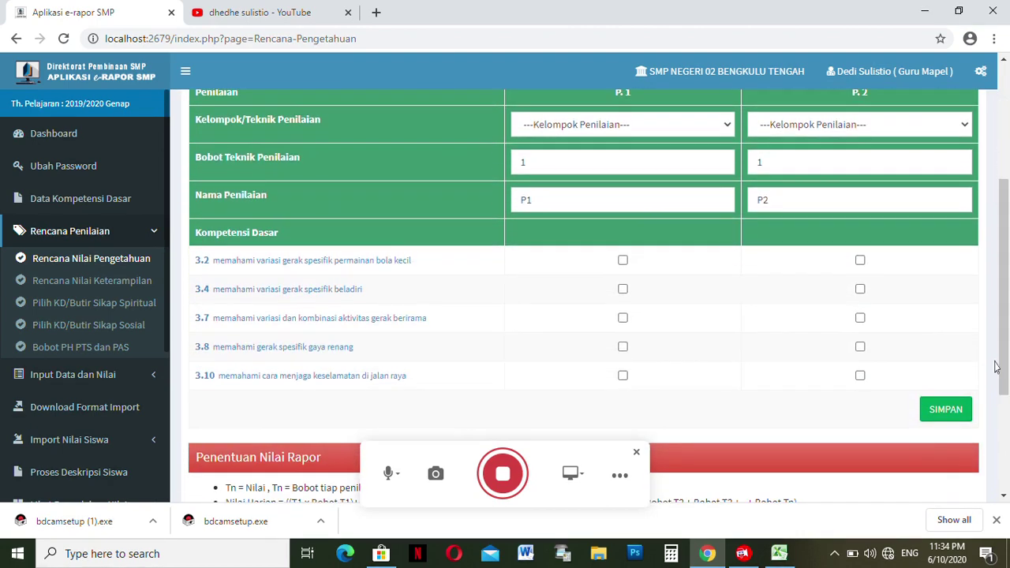
{"action": "left_click", "coordinate": [625, 124]}
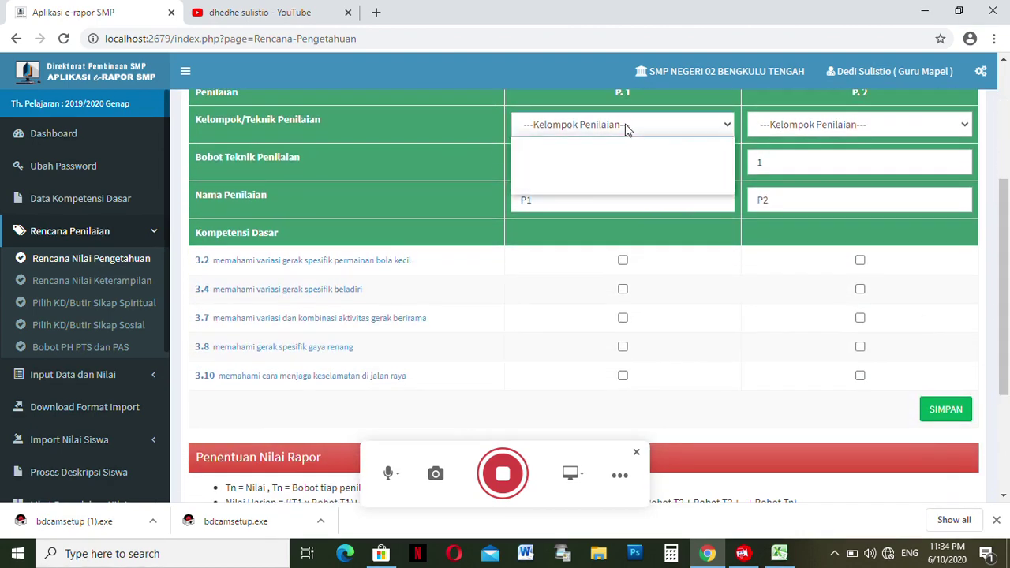
{"action": "left_click", "coordinate": [610, 157]}
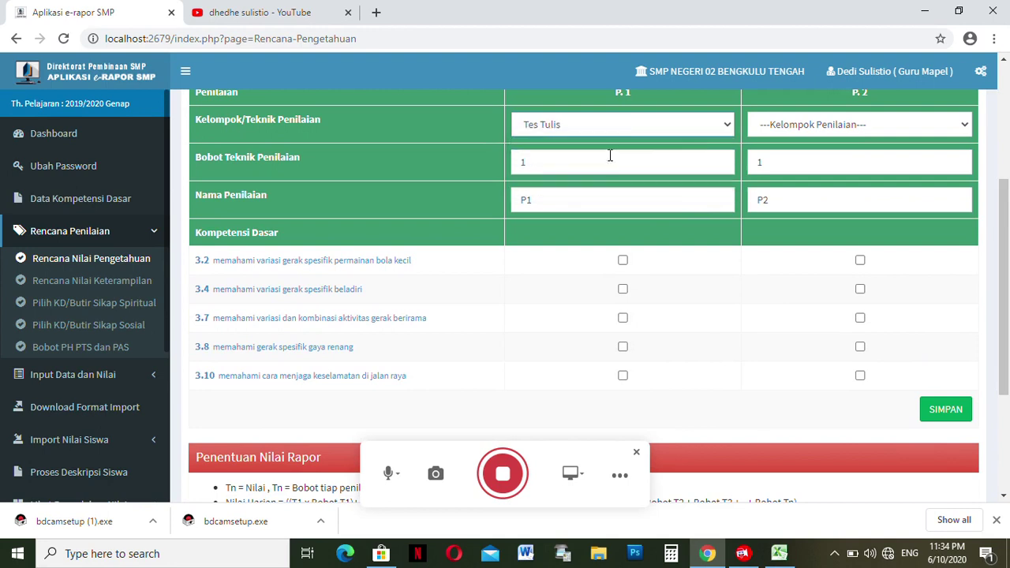
{"action": "left_click", "coordinate": [793, 126]}
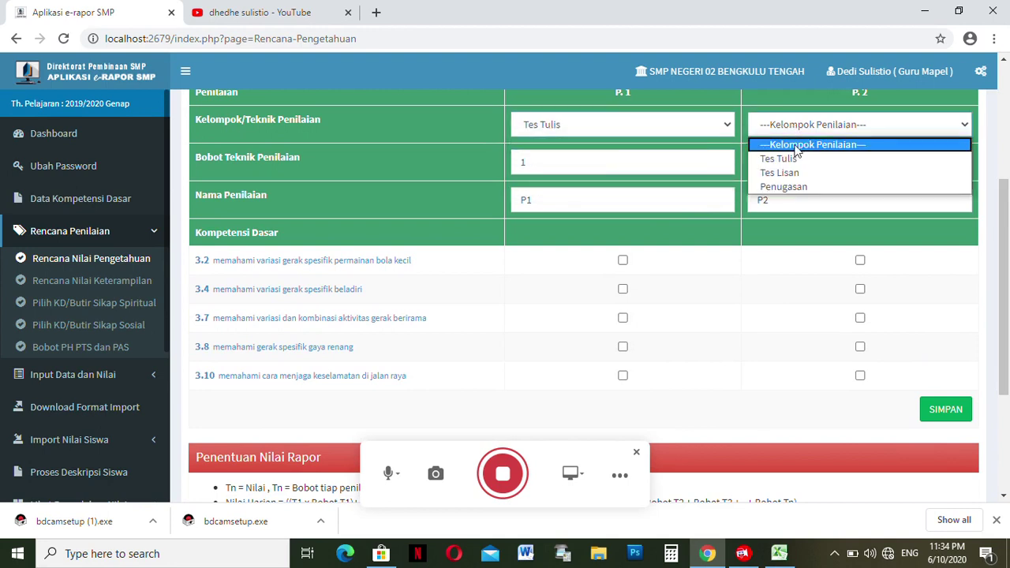
{"action": "left_click", "coordinate": [797, 187]}
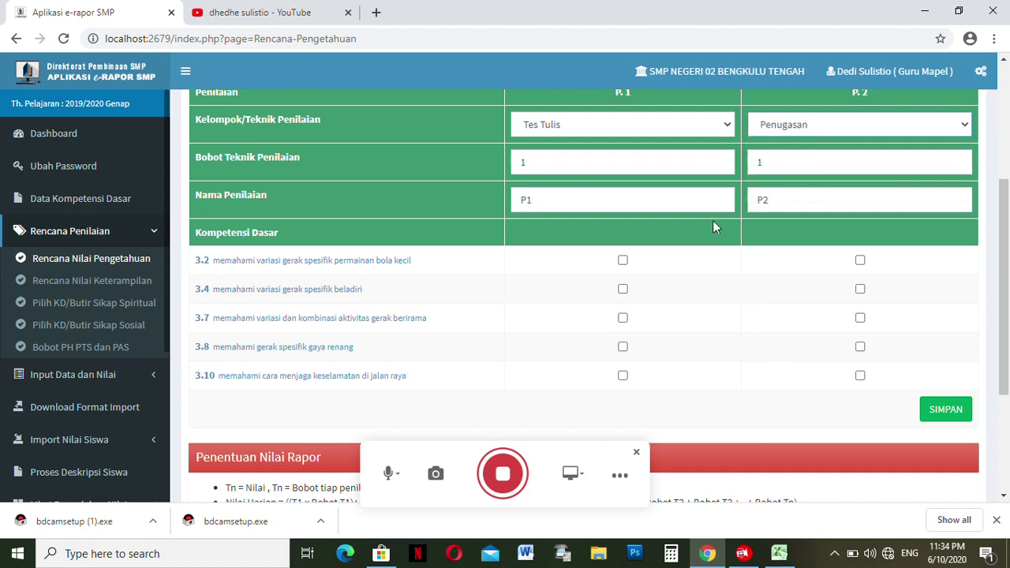
- Link P1 and P2 to competencies 3.2, 3.4, 3.7 and 3.8, then save, replacing the existing plan
{"action": "left_click", "coordinate": [623, 262]}
{"action": "left_click", "coordinate": [623, 290]}
{"action": "left_click", "coordinate": [622, 318]}
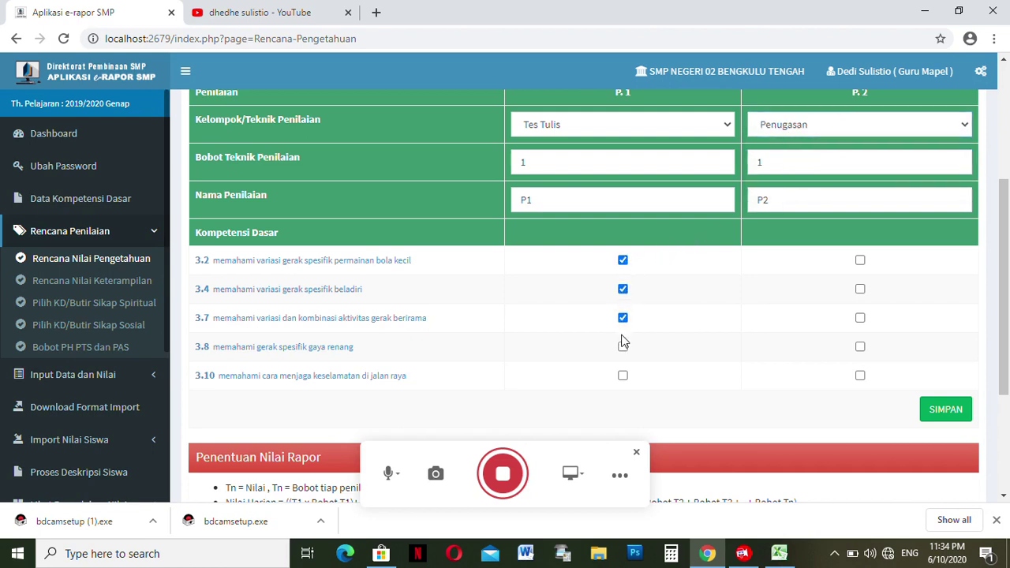
{"action": "left_click", "coordinate": [622, 347]}
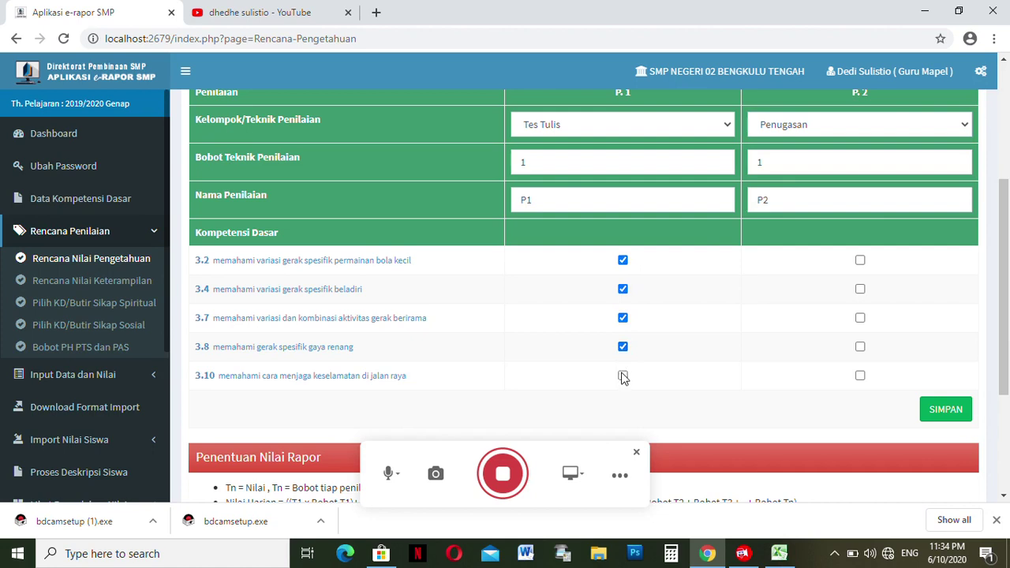
{"action": "left_click", "coordinate": [861, 262]}
{"action": "left_click", "coordinate": [860, 290]}
{"action": "left_click", "coordinate": [860, 318]}
{"action": "left_click", "coordinate": [860, 347]}
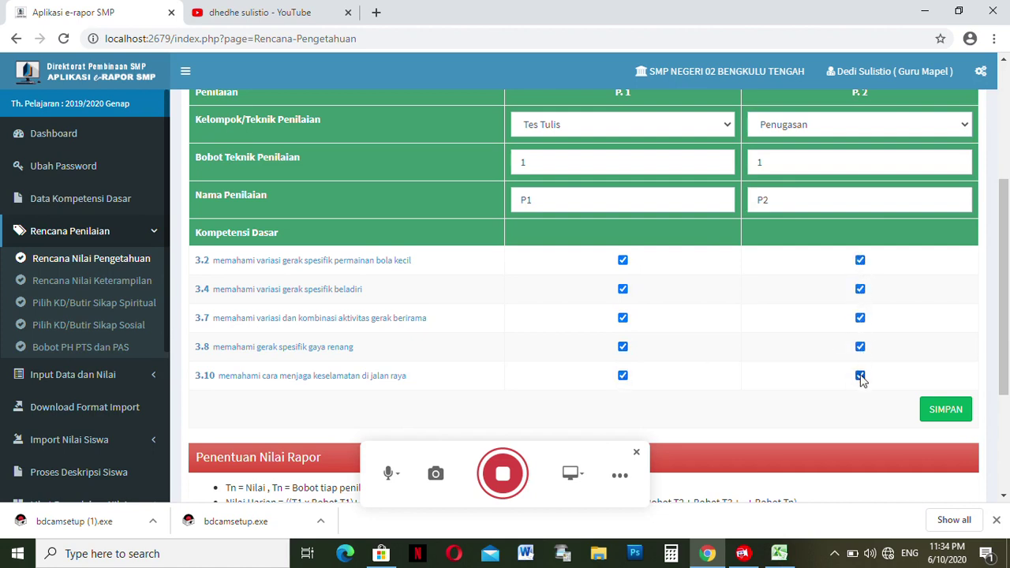
{"action": "left_click", "coordinate": [945, 409]}
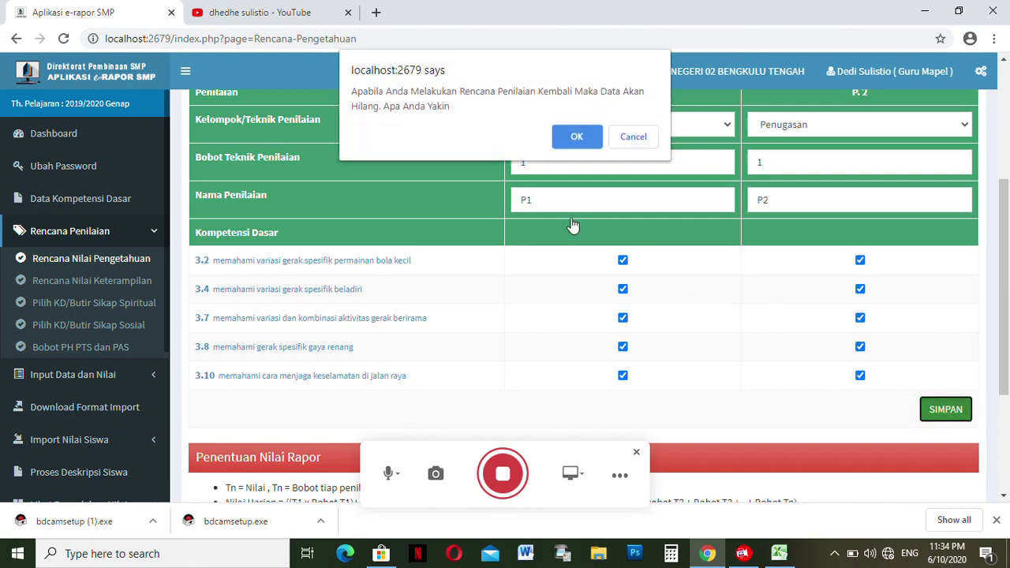
{"action": "left_click", "coordinate": [576, 138]}
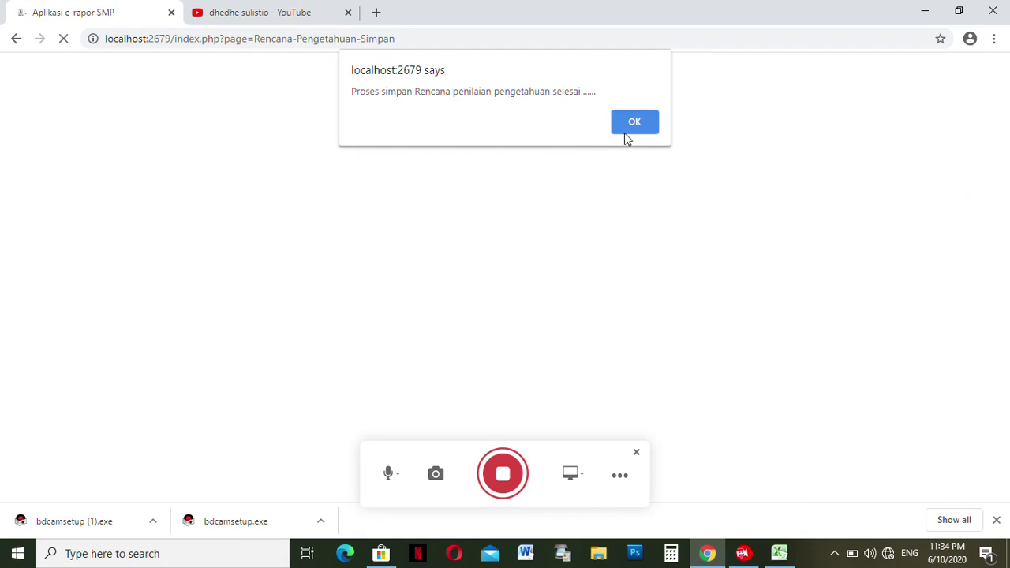
{"action": "left_click", "coordinate": [634, 126]}
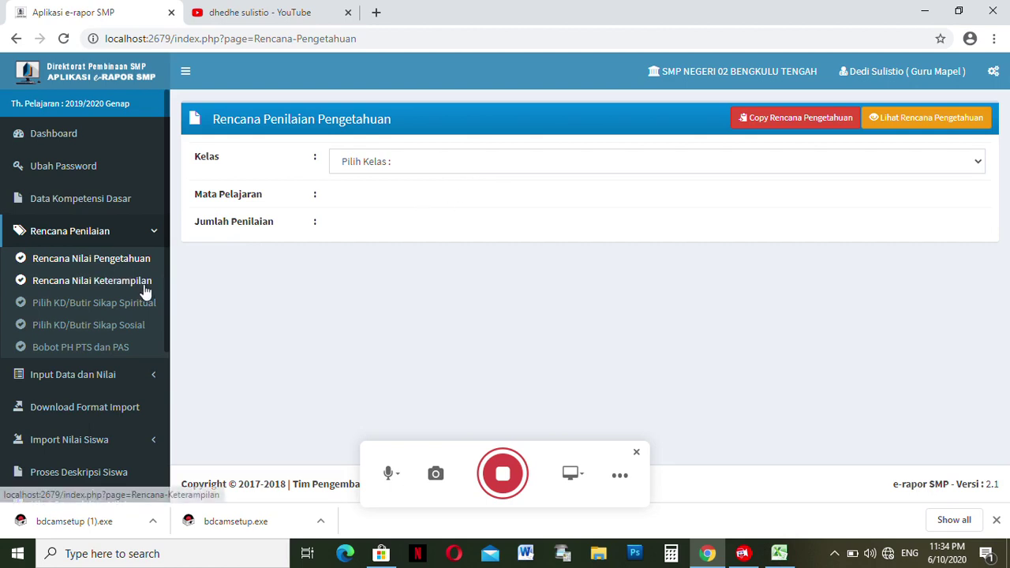
- Start a skills plan for Kelas 7a PJOK with two assessments
{"action": "left_click", "coordinate": [118, 284]}
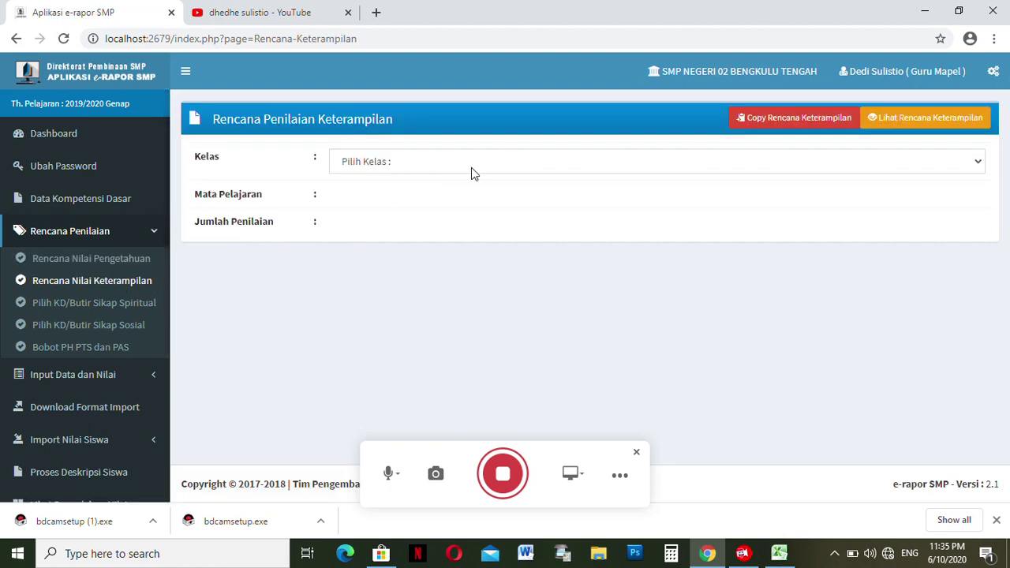
{"action": "left_click", "coordinate": [456, 165]}
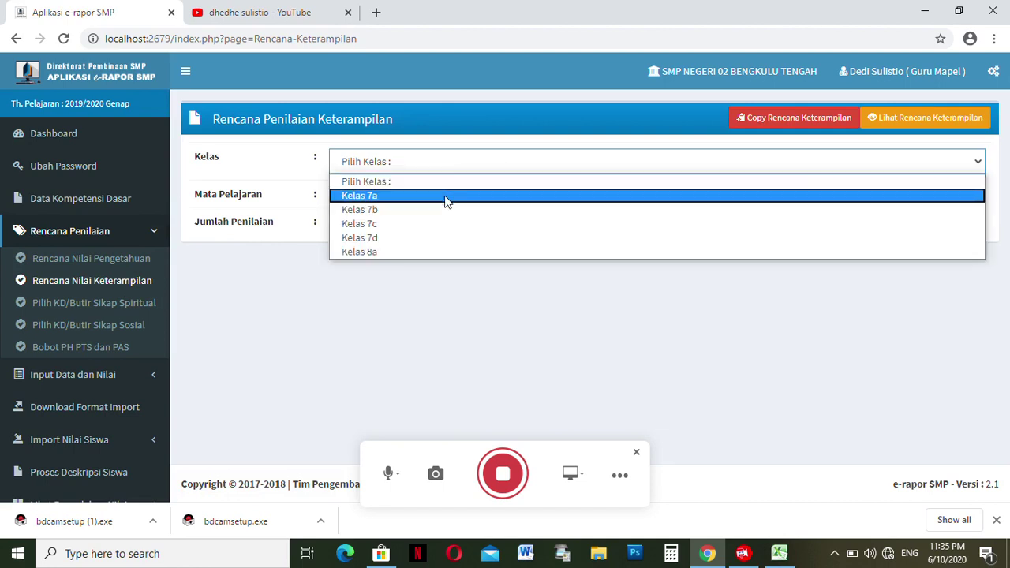
{"action": "left_click", "coordinate": [446, 198]}
{"action": "left_click", "coordinate": [446, 202]}
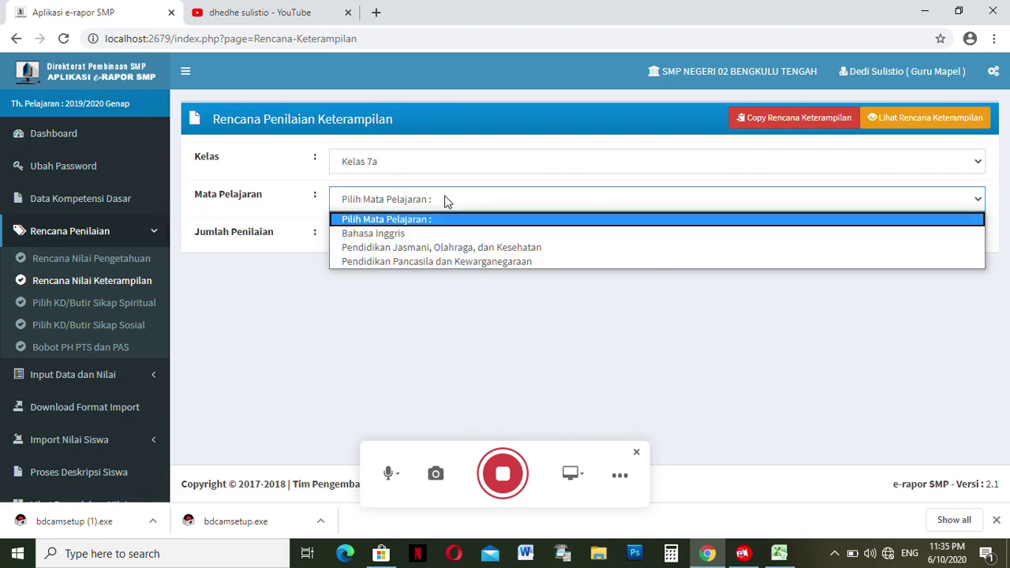
{"action": "left_click", "coordinate": [426, 247]}
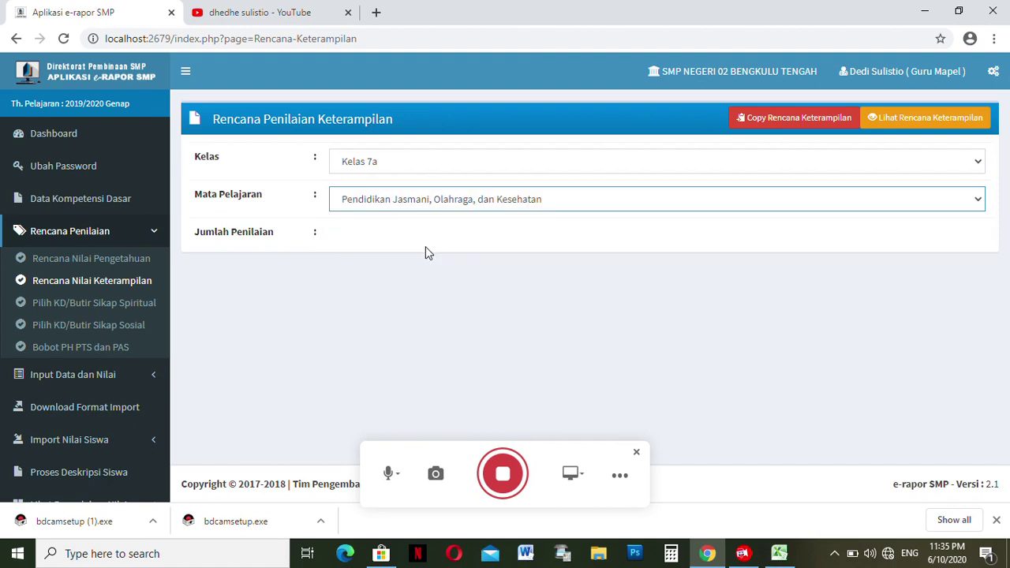
{"action": "left_click", "coordinate": [411, 239]}
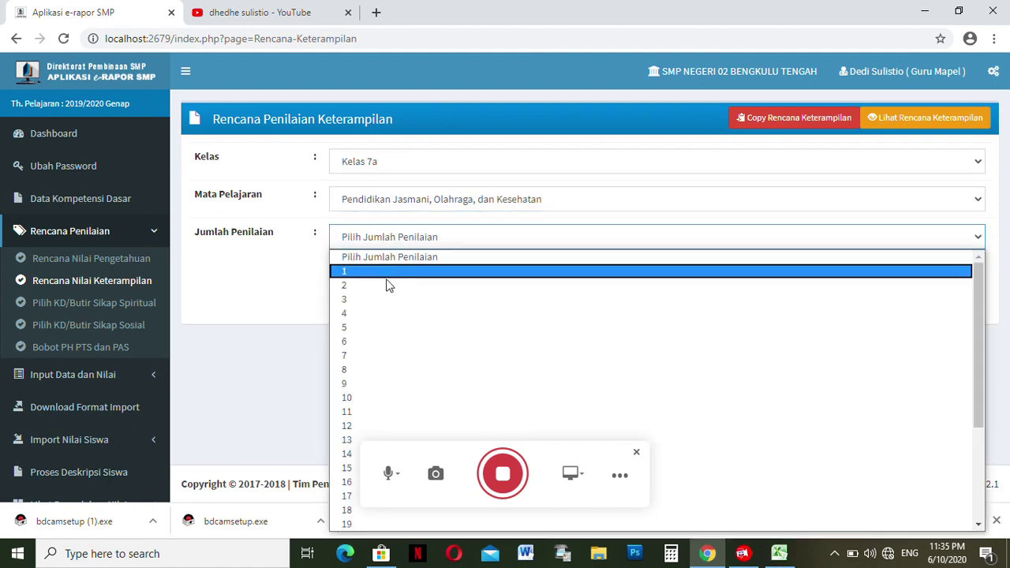
{"action": "left_click", "coordinate": [385, 289]}
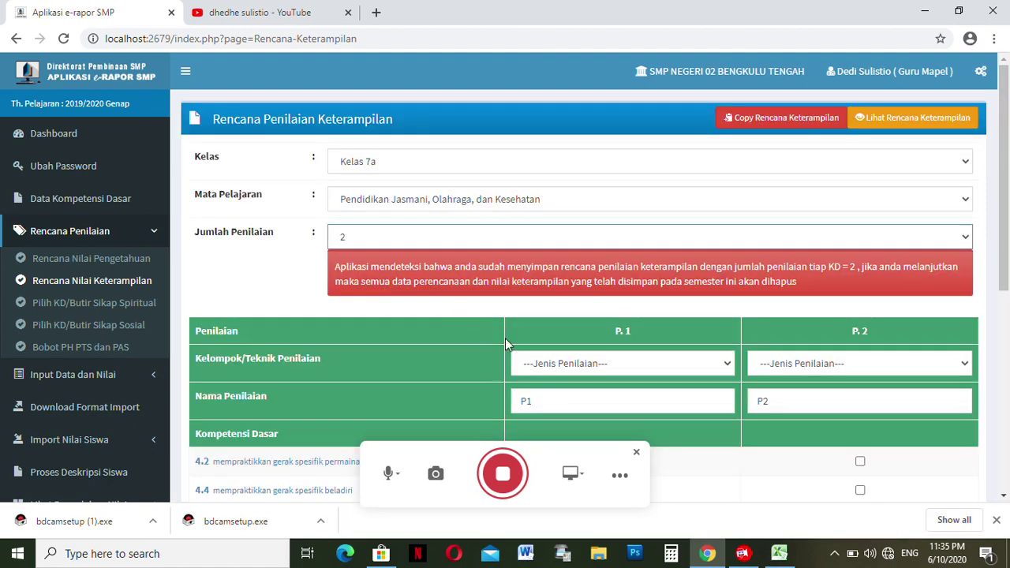
- Set the P1 technique to Praktik and the P2 technique to Projek
{"action": "scroll", "coordinate": [686, 237], "scroll_direction": "down", "scroll_amount": 2}
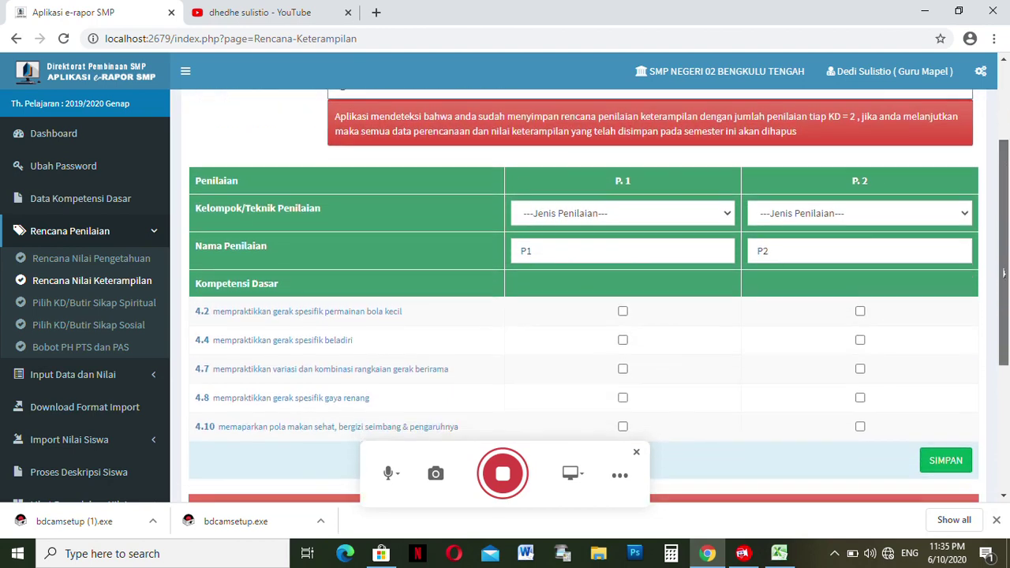
{"action": "left_click", "coordinate": [679, 207]}
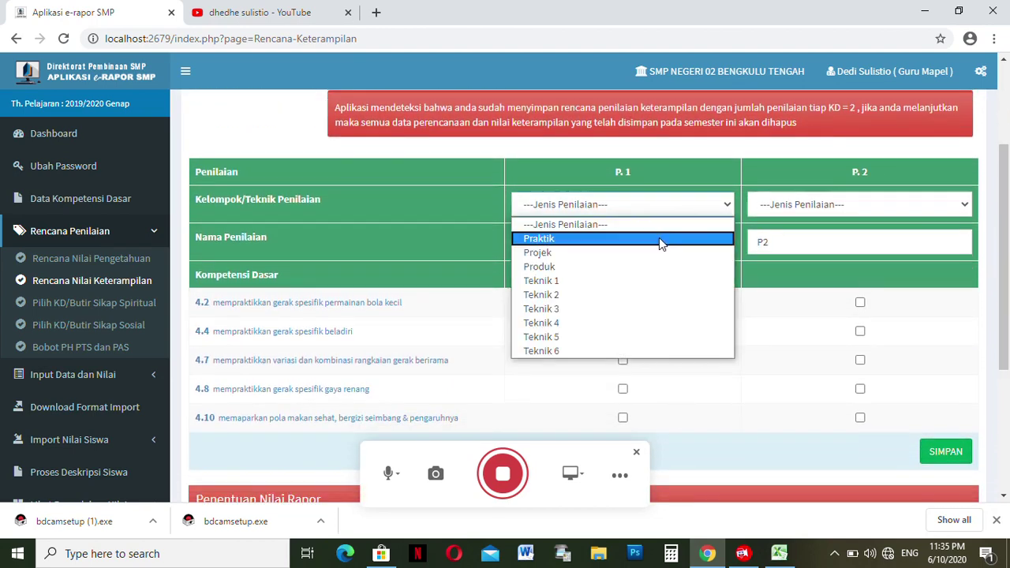
{"action": "left_click", "coordinate": [658, 238]}
{"action": "left_click", "coordinate": [781, 207]}
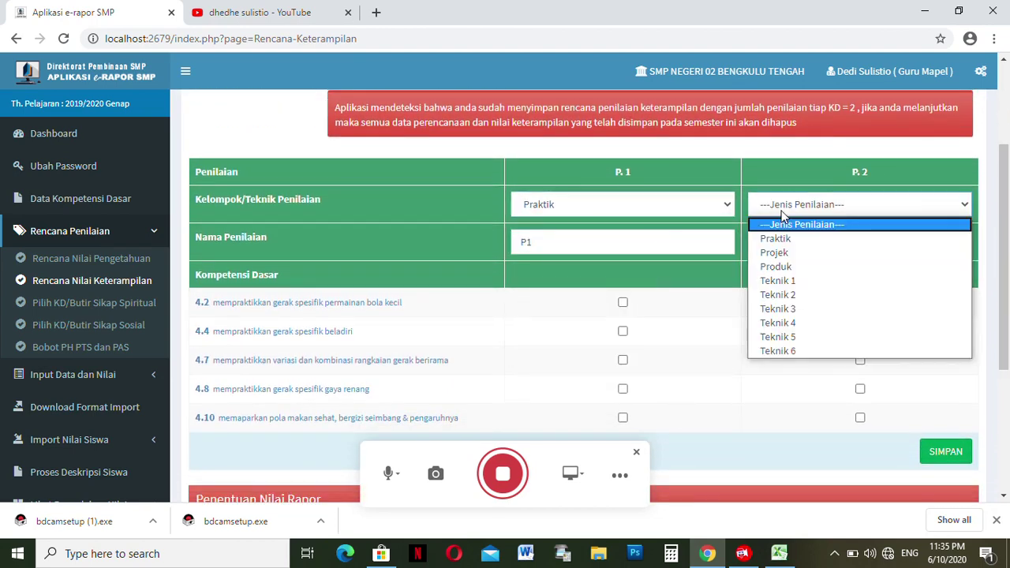
{"action": "left_click", "coordinate": [781, 257]}
- Link P1 to competencies 4.2, 4.4, 4.7, 4.8, 4.10 and P2 to 4.2, 4.7, 4.8, 4.10
{"action": "left_click", "coordinate": [623, 303]}
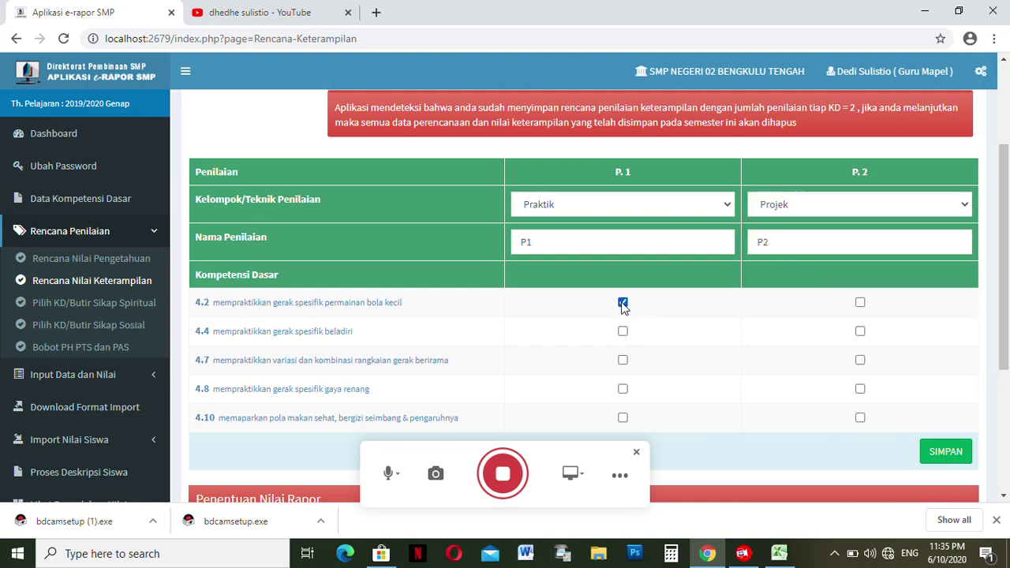
{"action": "left_click", "coordinate": [623, 332]}
{"action": "left_click", "coordinate": [623, 365]}
{"action": "left_click", "coordinate": [623, 390]}
{"action": "left_click", "coordinate": [623, 418]}
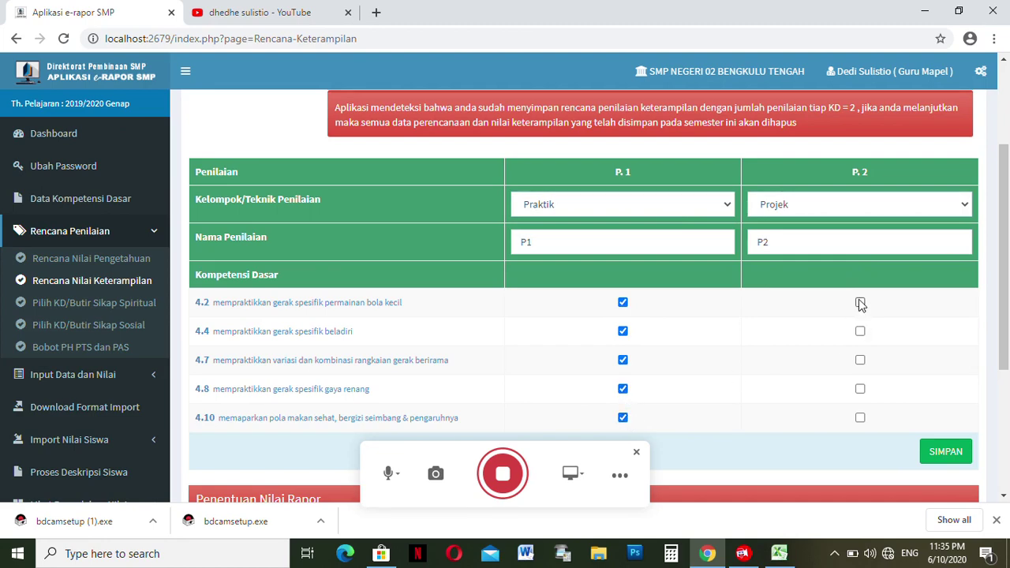
{"action": "left_click", "coordinate": [860, 302]}
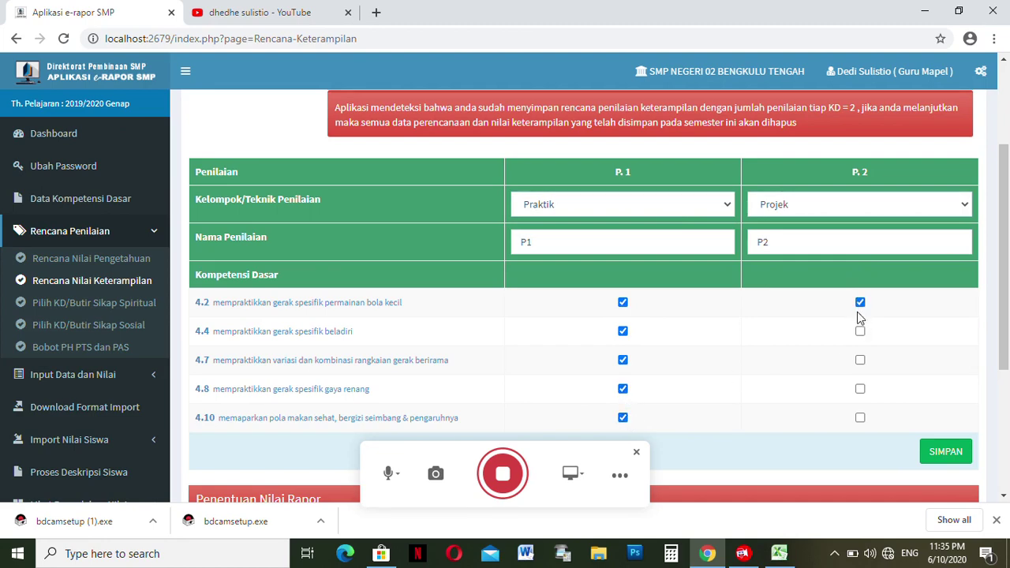
{"action": "left_click", "coordinate": [860, 360]}
{"action": "left_click", "coordinate": [860, 388]}
{"action": "left_click", "coordinate": [860, 418]}
- Save the skills plan, answer the overwrite warning, and reload the page
{"action": "left_click", "coordinate": [947, 453]}
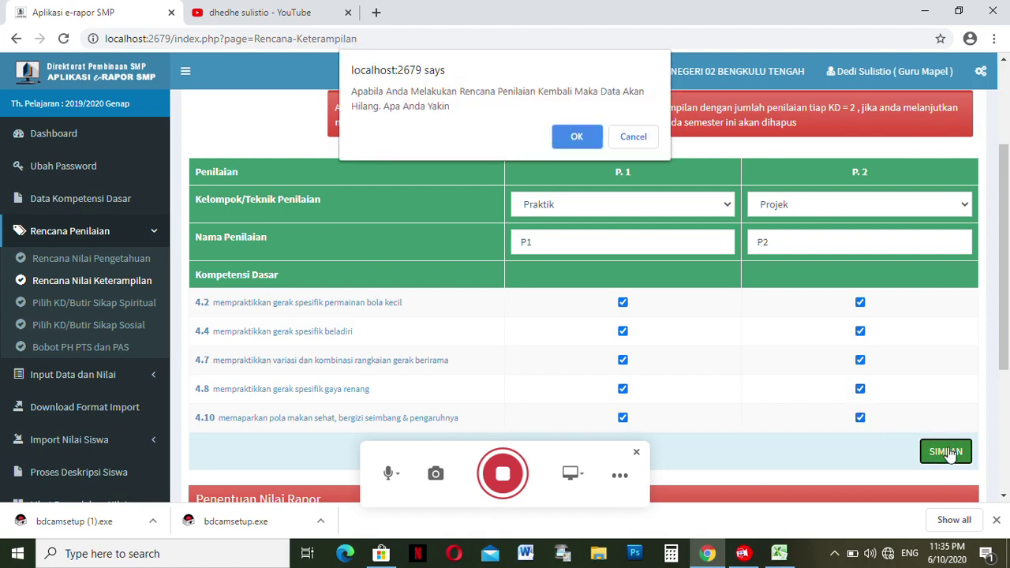
{"action": "left_click", "coordinate": [641, 137]}
{"action": "left_click_drag", "start_coordinate": [1006, 228], "coordinate": [1005, 249]}
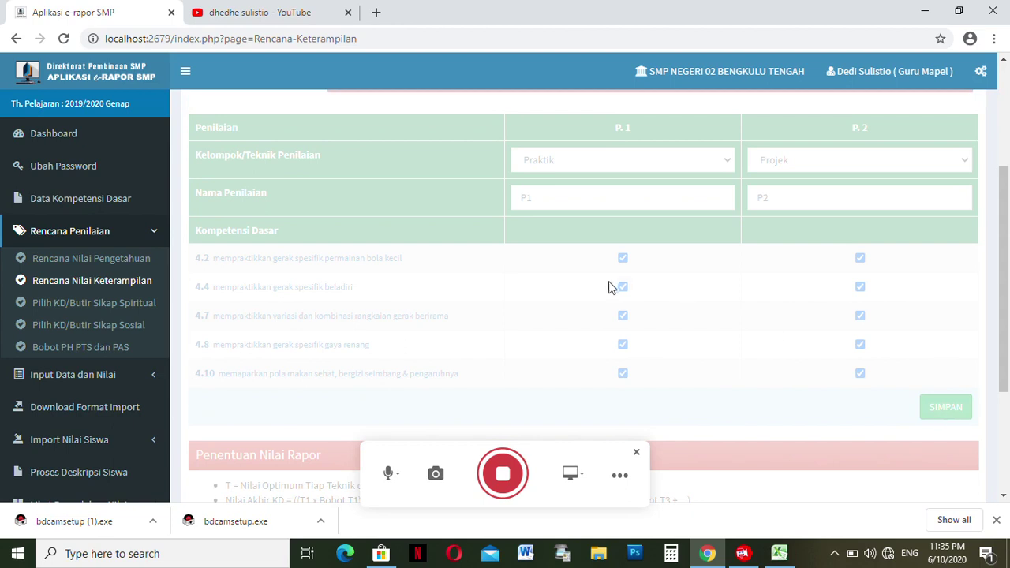
{"action": "left_click", "coordinate": [64, 39]}
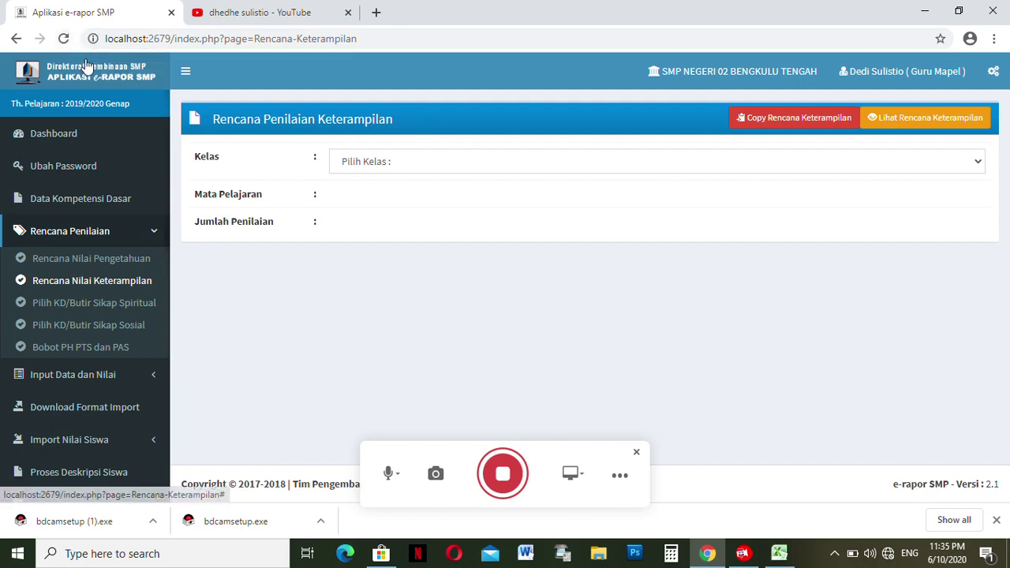
- Reopen the skills plan page with Kelas 7a and PJOK selected
{"action": "left_click", "coordinate": [139, 282]}
{"action": "left_click", "coordinate": [374, 166]}
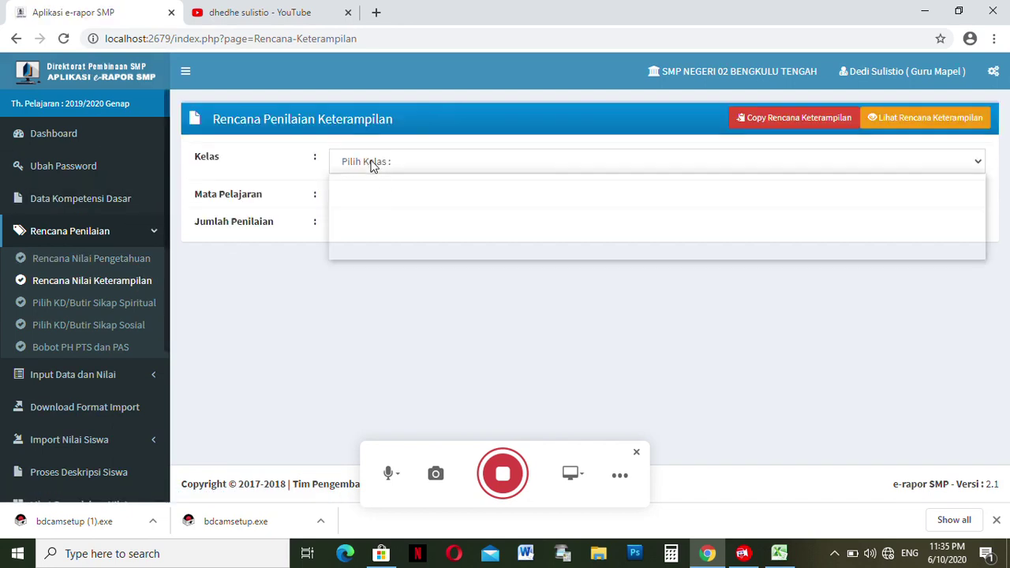
{"action": "left_click", "coordinate": [384, 197]}
{"action": "left_click", "coordinate": [385, 202]}
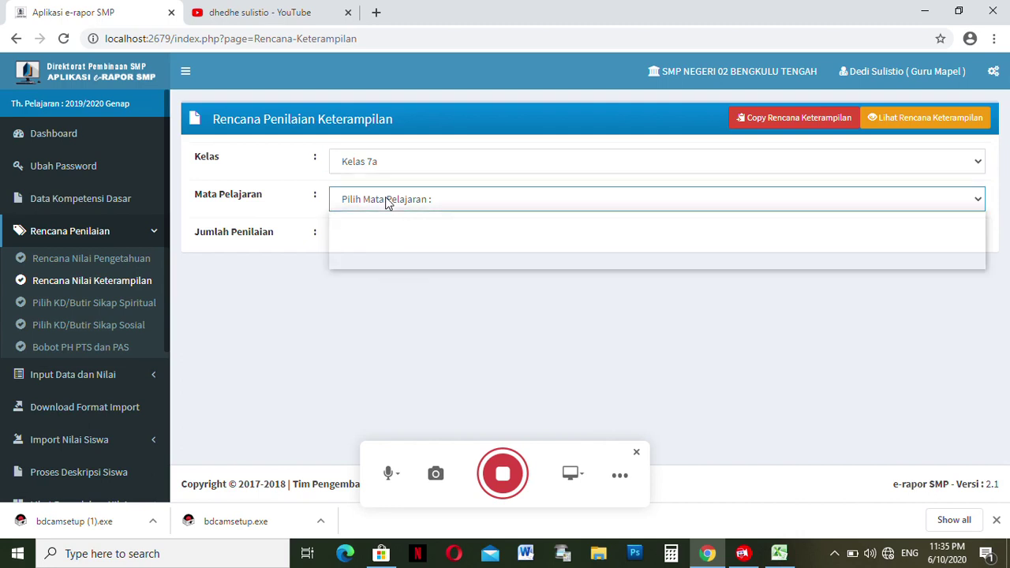
{"action": "left_click", "coordinate": [421, 247]}
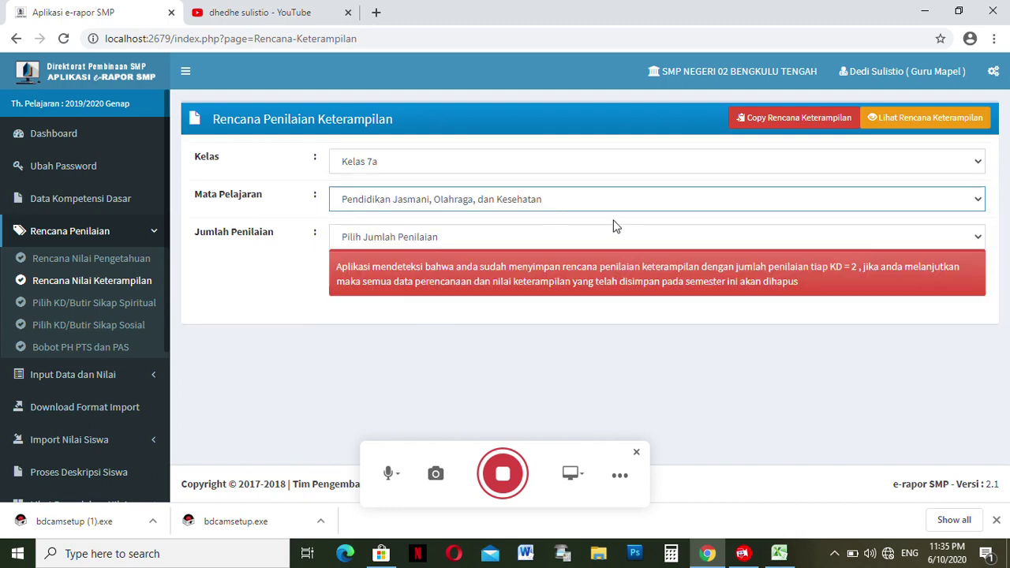
- Copy the Kelas 7a PJOK skills plan to Kelas 7b and acknowledge the copy-failed message
{"action": "left_click", "coordinate": [758, 123]}
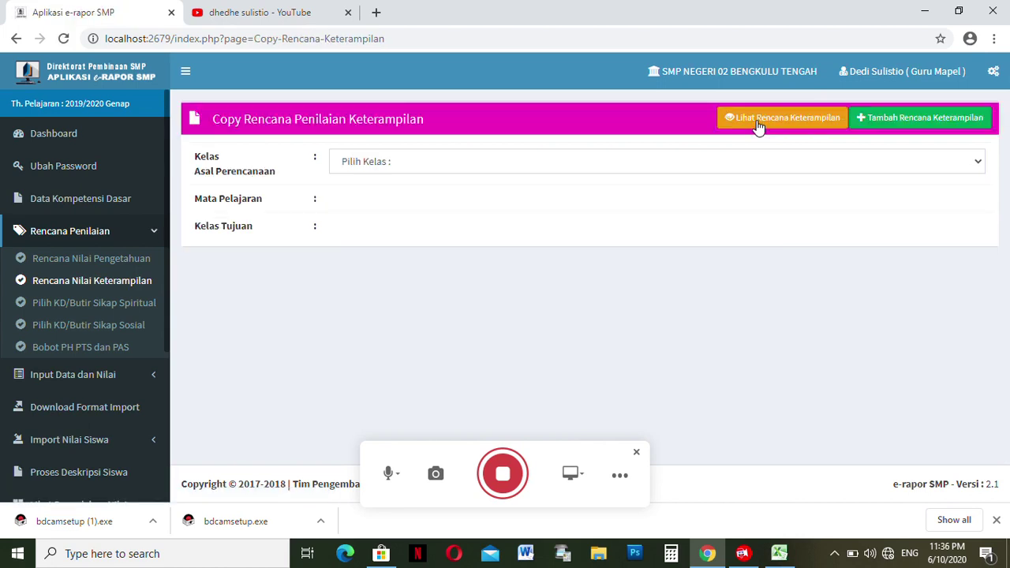
{"action": "left_click", "coordinate": [478, 161]}
{"action": "left_click", "coordinate": [444, 195]}
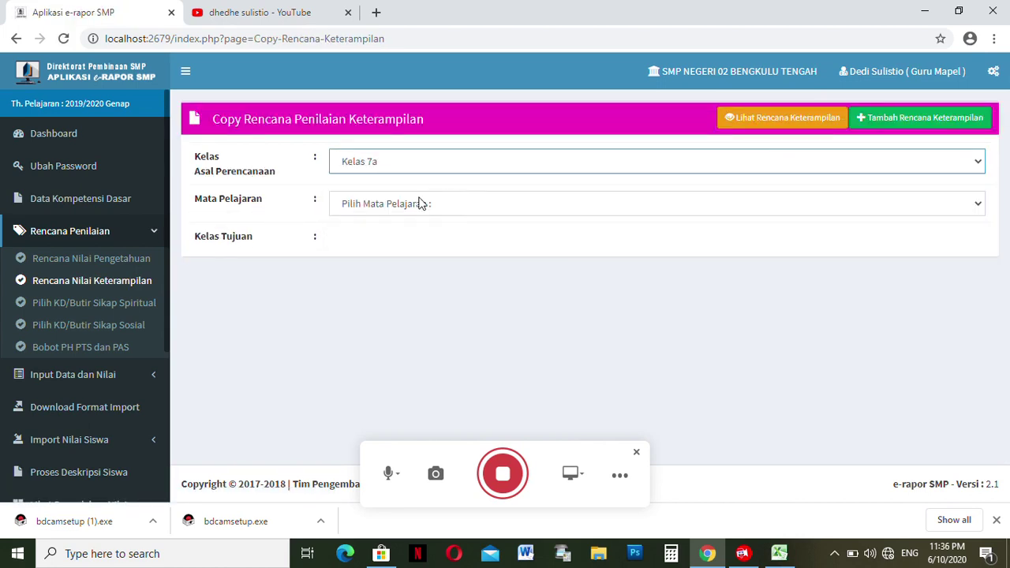
{"action": "left_click", "coordinate": [406, 205]}
{"action": "left_click", "coordinate": [393, 252]}
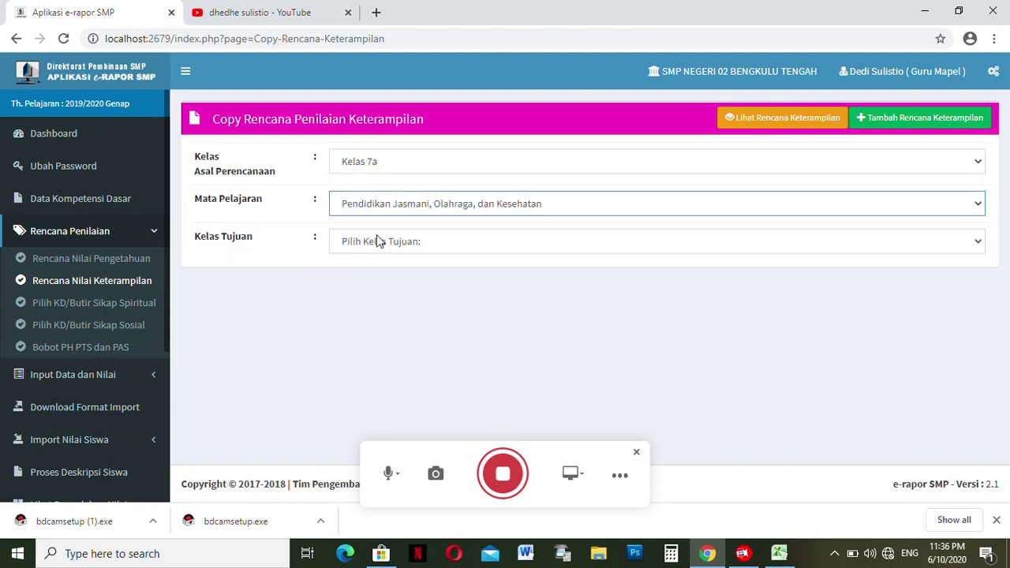
{"action": "left_click", "coordinate": [377, 241]}
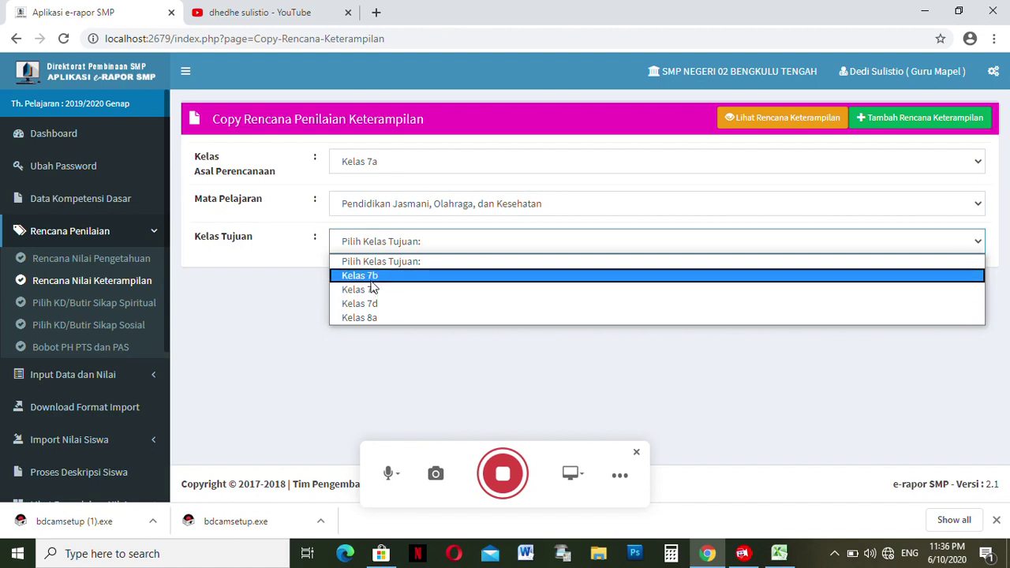
{"action": "left_click", "coordinate": [360, 275]}
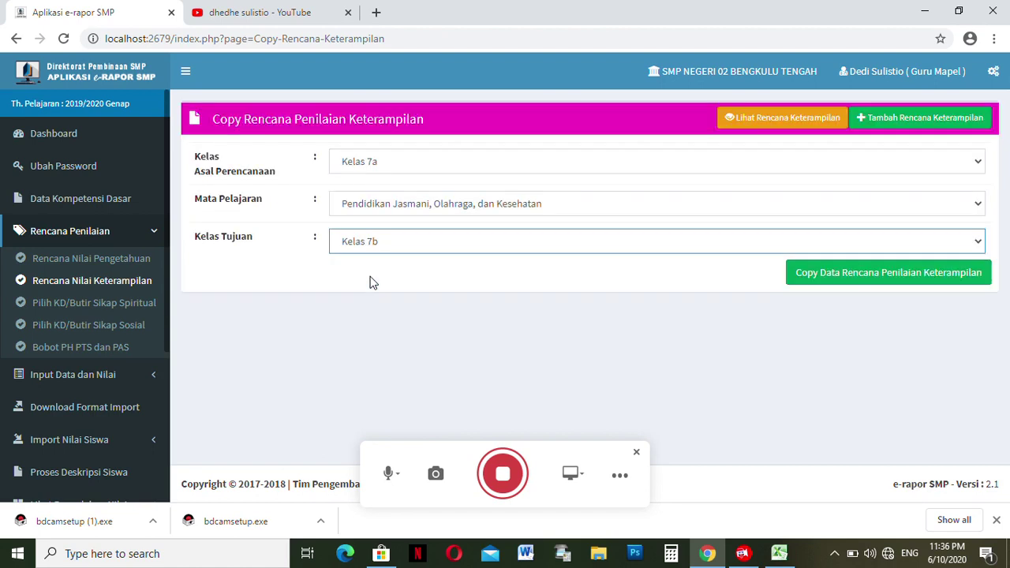
{"action": "left_click", "coordinate": [823, 277]}
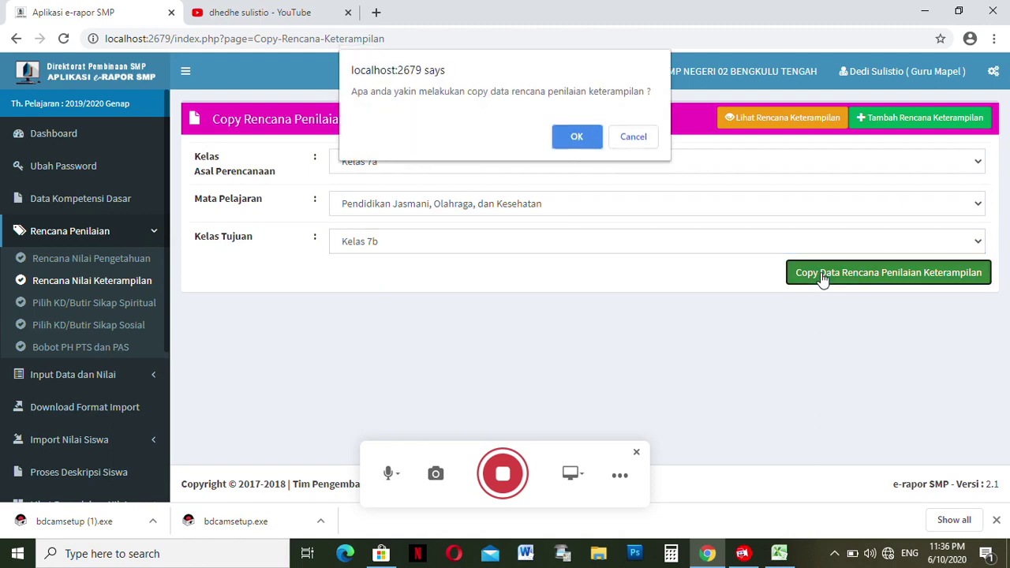
{"action": "left_click", "coordinate": [577, 139]}
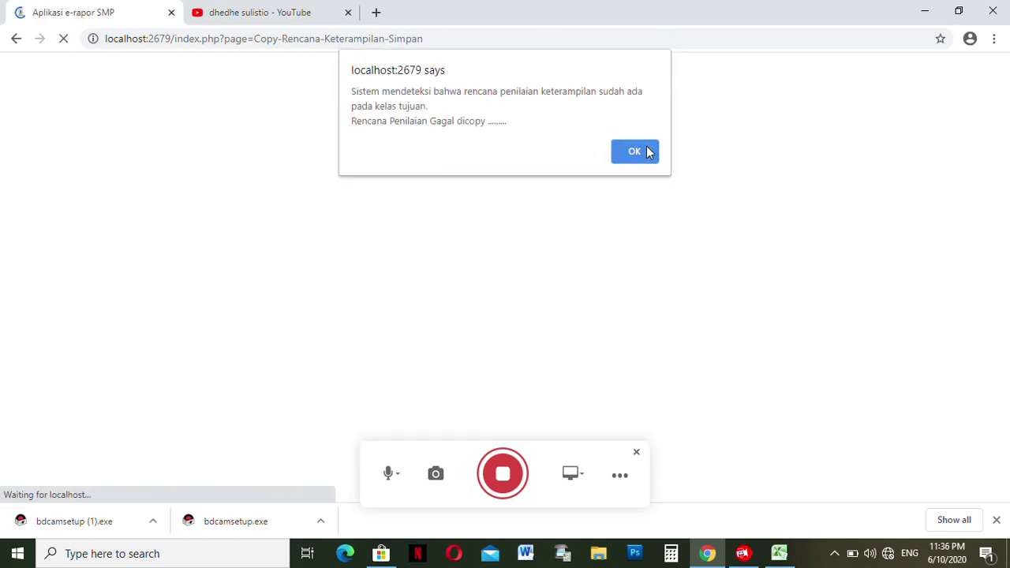
{"action": "left_click", "coordinate": [636, 153]}
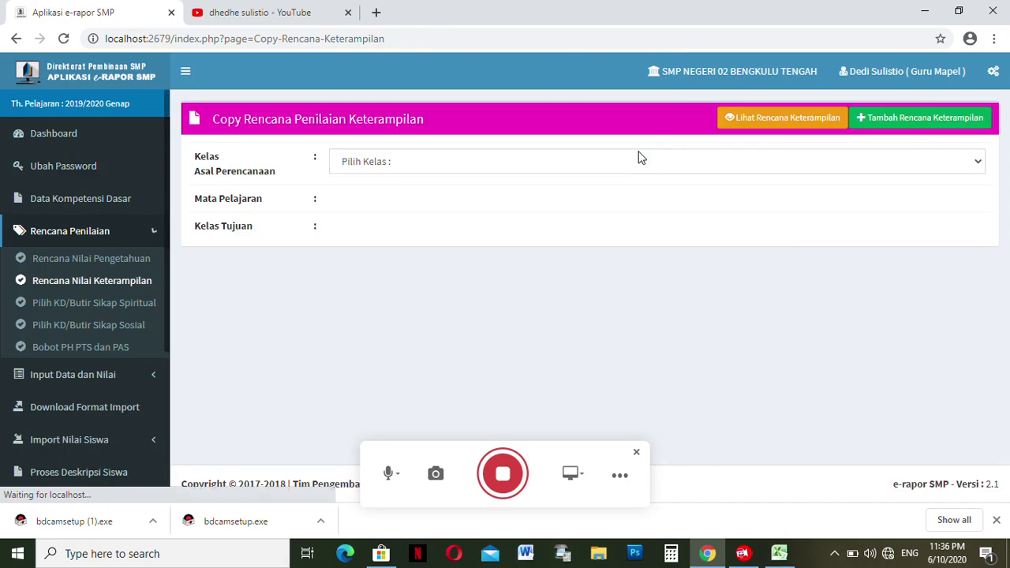
- Open the spiritual attitude plan for Kelas 7a, Pendidikan Jasmani, Olahraga, dan Kesehatan
{"action": "left_click", "coordinate": [114, 303]}
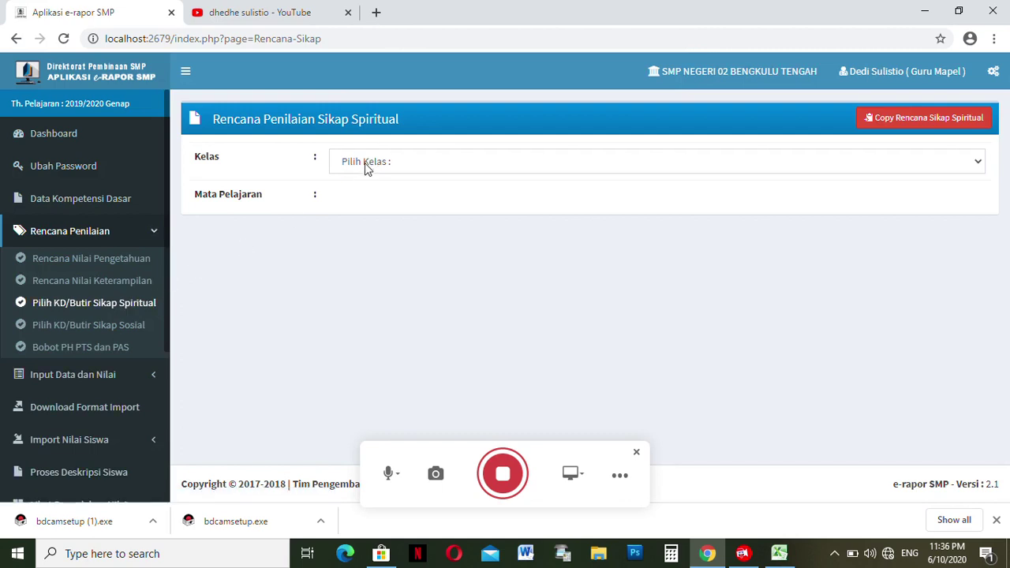
{"action": "left_click", "coordinate": [365, 162]}
{"action": "left_click", "coordinate": [358, 197]}
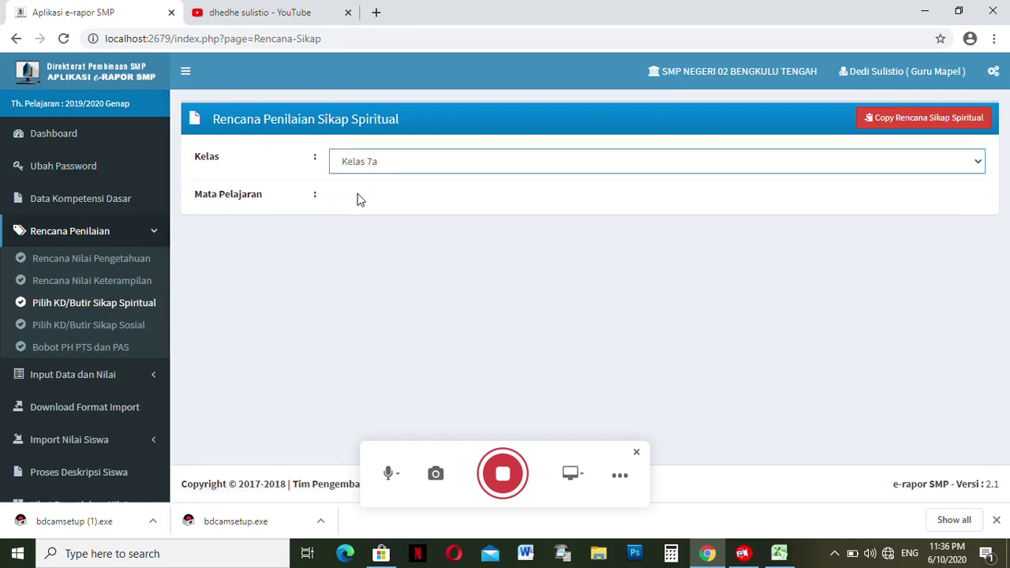
{"action": "left_click", "coordinate": [360, 199]}
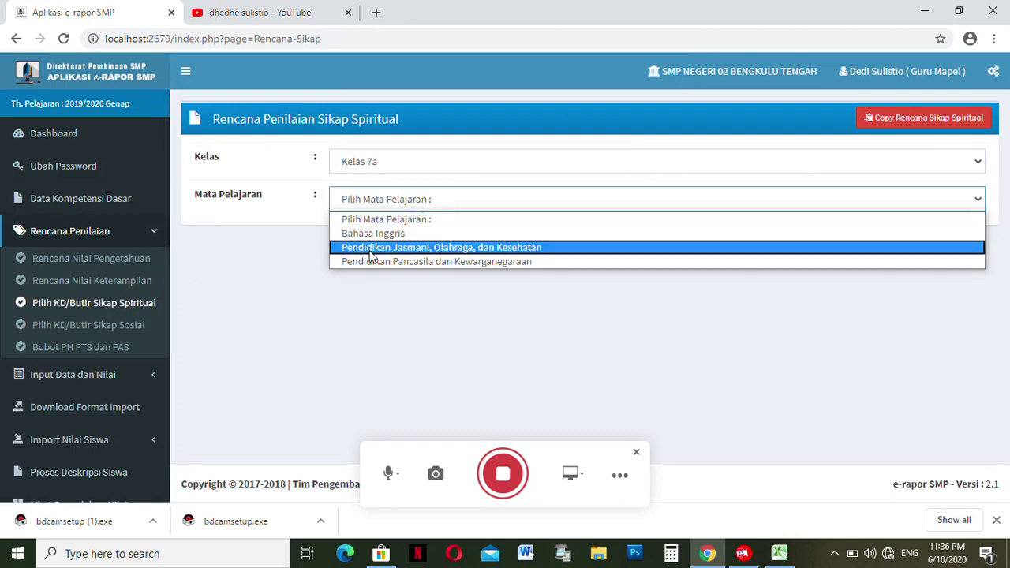
{"action": "left_click", "coordinate": [371, 248]}
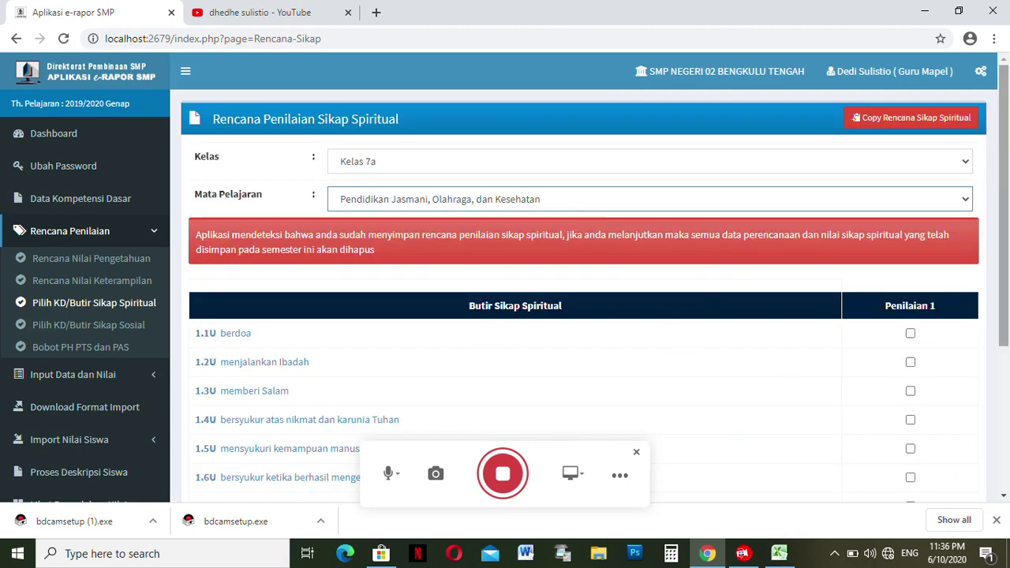
- Tick attitude items 1.1U through 1.91U under Penilaian 1
{"action": "scroll", "coordinate": [973, 321], "scroll_direction": "down", "scroll_amount": 3}
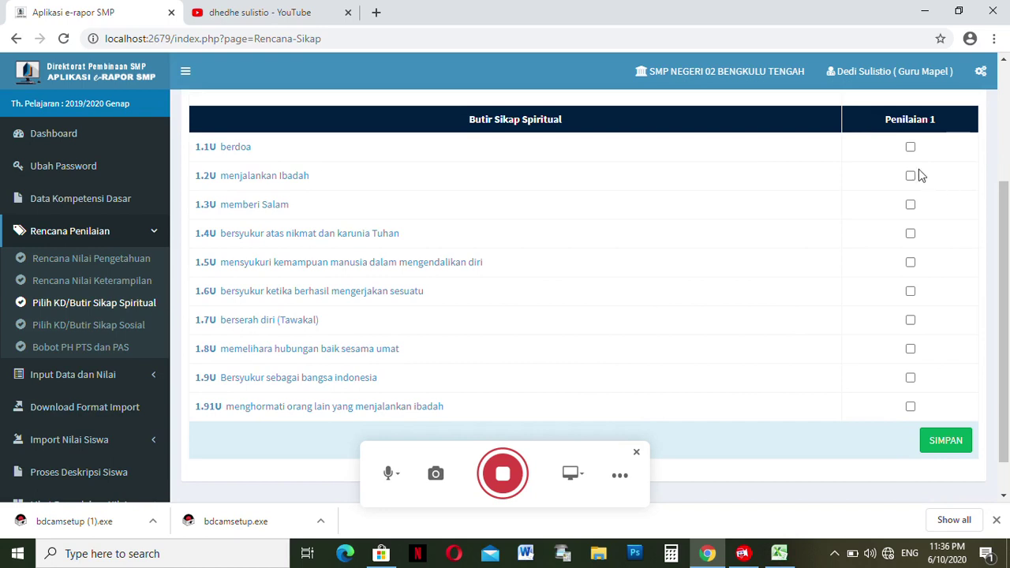
{"action": "left_click", "coordinate": [911, 149]}
{"action": "left_click", "coordinate": [911, 176]}
{"action": "left_click", "coordinate": [910, 204]}
{"action": "left_click", "coordinate": [911, 234]}
{"action": "left_click", "coordinate": [911, 291]}
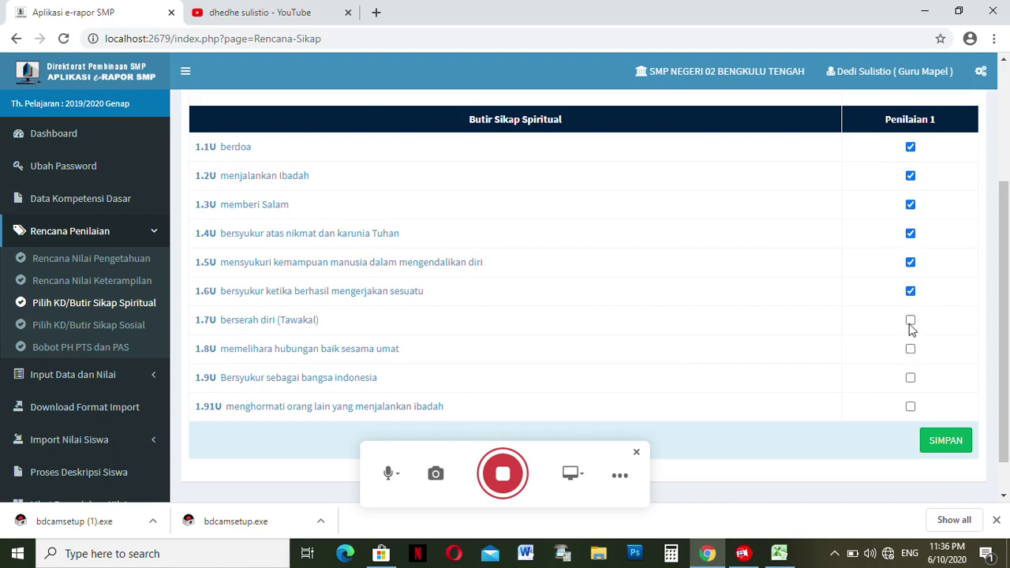
{"action": "left_click", "coordinate": [911, 322]}
{"action": "left_click", "coordinate": [911, 349]}
{"action": "left_click", "coordinate": [912, 379]}
{"action": "left_click", "coordinate": [911, 406]}
- Save the spiritual attitude plan and confirm the completion message
{"action": "left_click", "coordinate": [943, 442]}
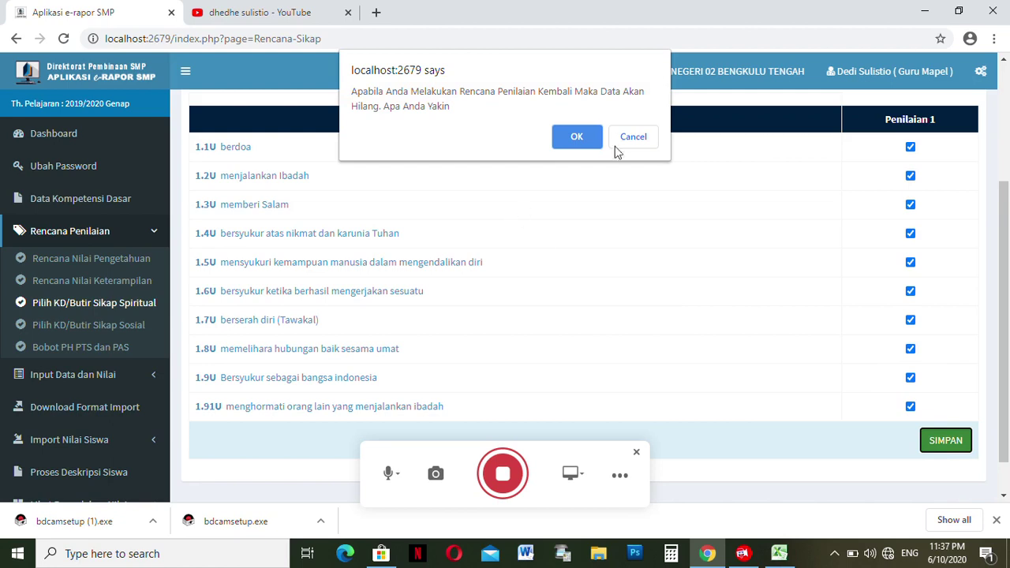
{"action": "left_click", "coordinate": [584, 140]}
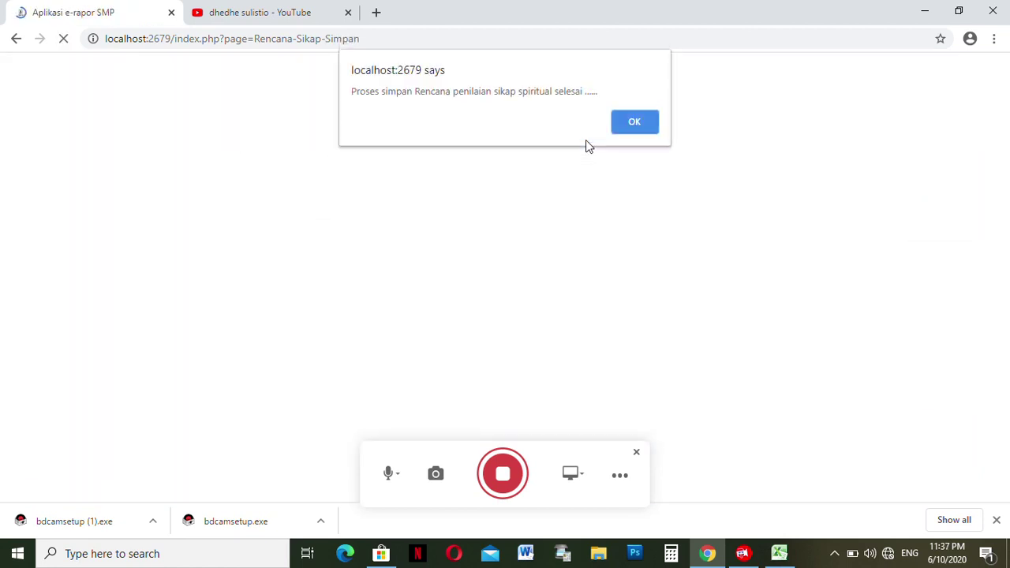
{"action": "left_click", "coordinate": [624, 131]}
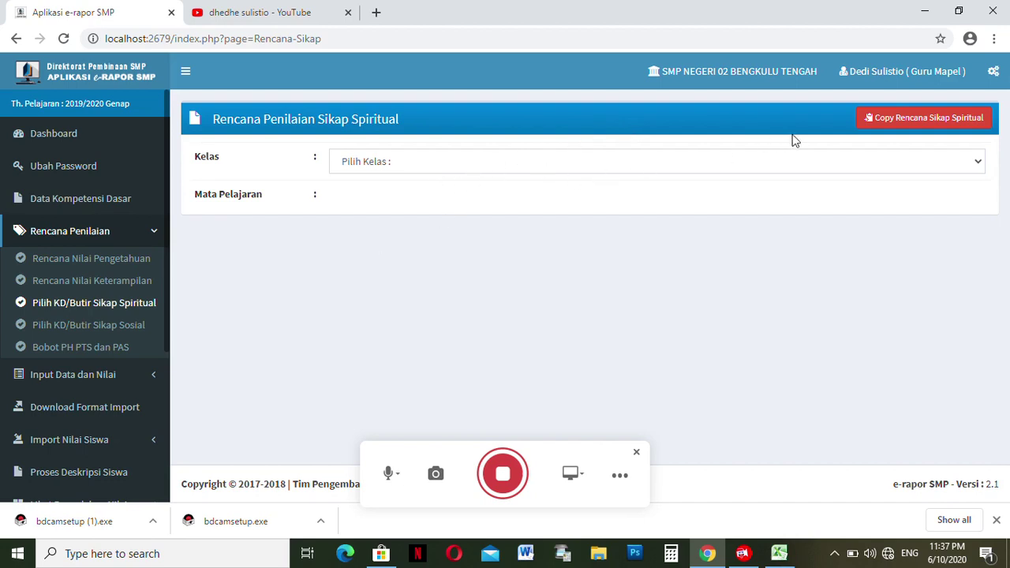
- Copy the Kelas 7a PJOK spiritual attitude plan to Kelas 7b and acknowledge the failure message
{"action": "left_click", "coordinate": [902, 121]}
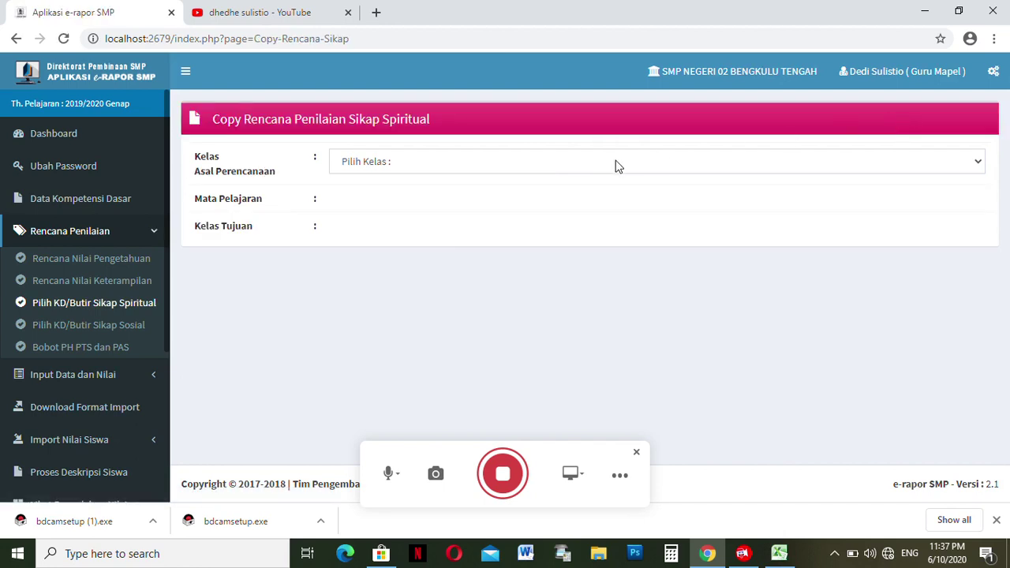
{"action": "left_click", "coordinate": [609, 163]}
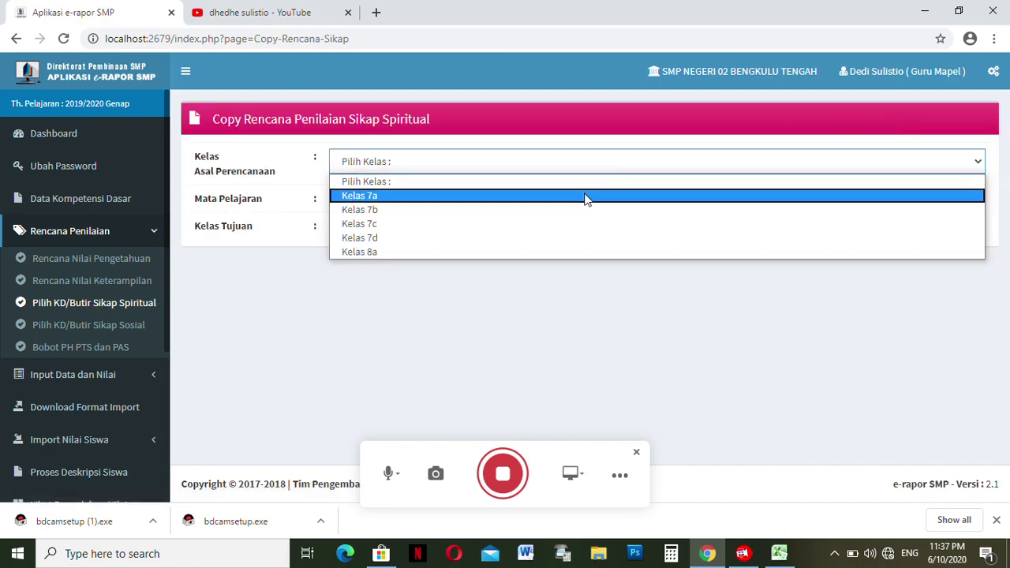
{"action": "left_click", "coordinate": [585, 197]}
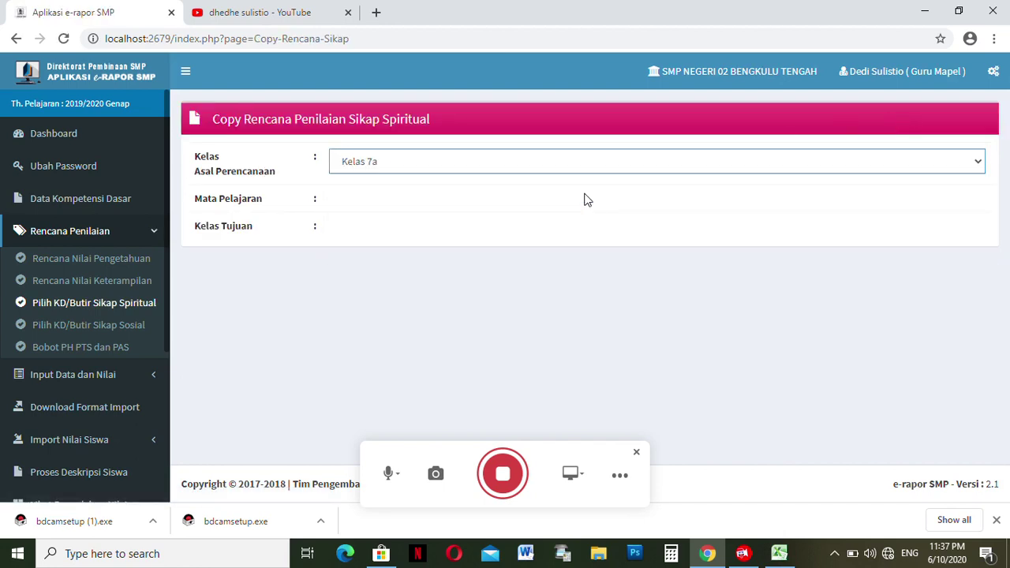
{"action": "left_click", "coordinate": [543, 204]}
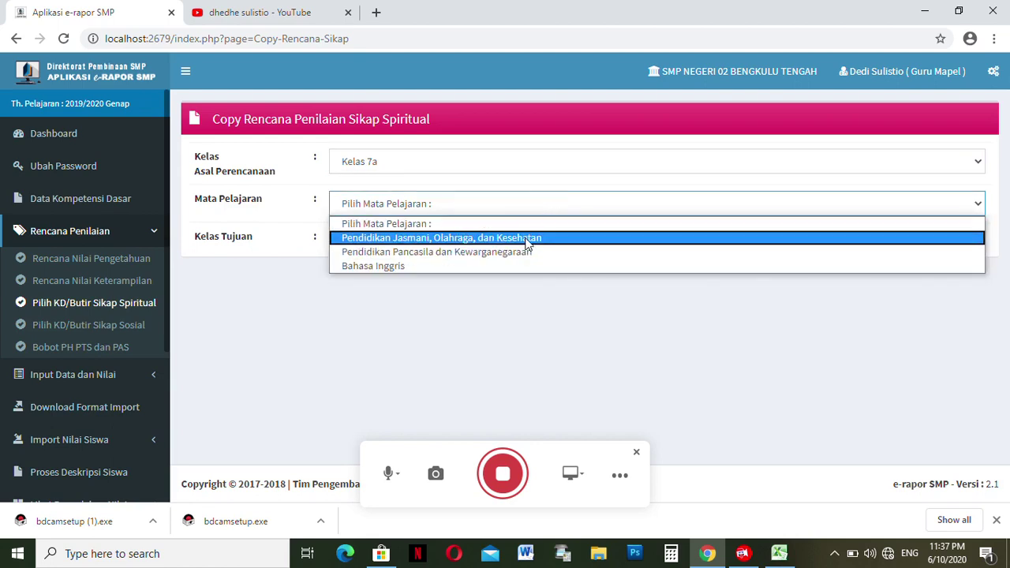
{"action": "left_click", "coordinate": [528, 238]}
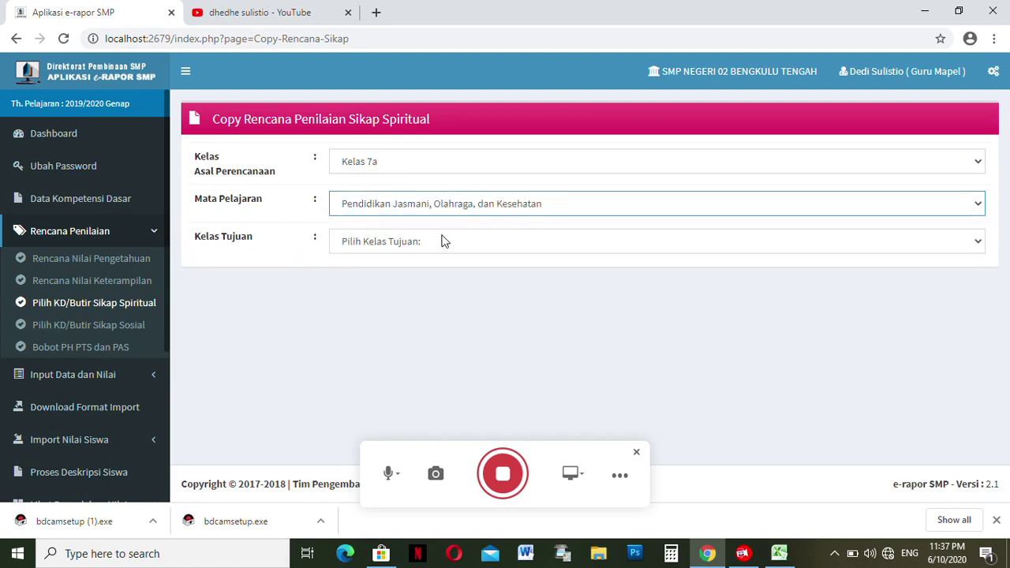
{"action": "left_click", "coordinate": [431, 241]}
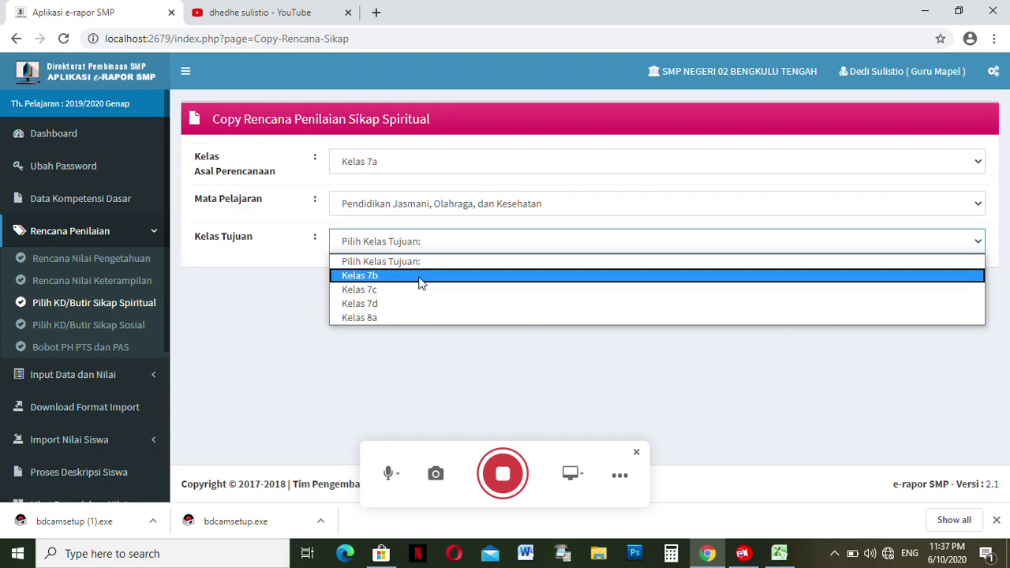
{"action": "left_click", "coordinate": [421, 276]}
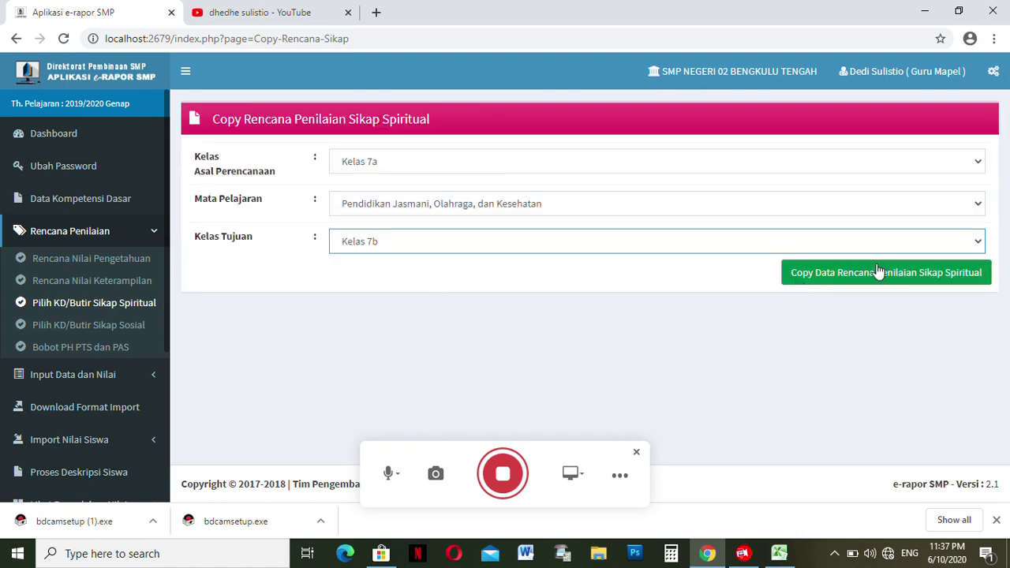
{"action": "left_click", "coordinate": [828, 276]}
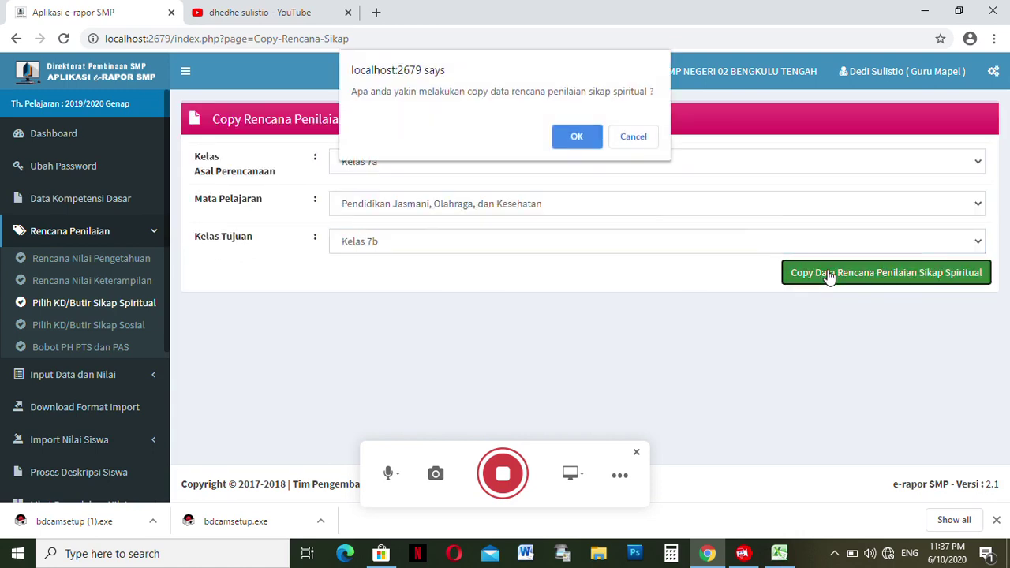
{"action": "left_click", "coordinate": [580, 139]}
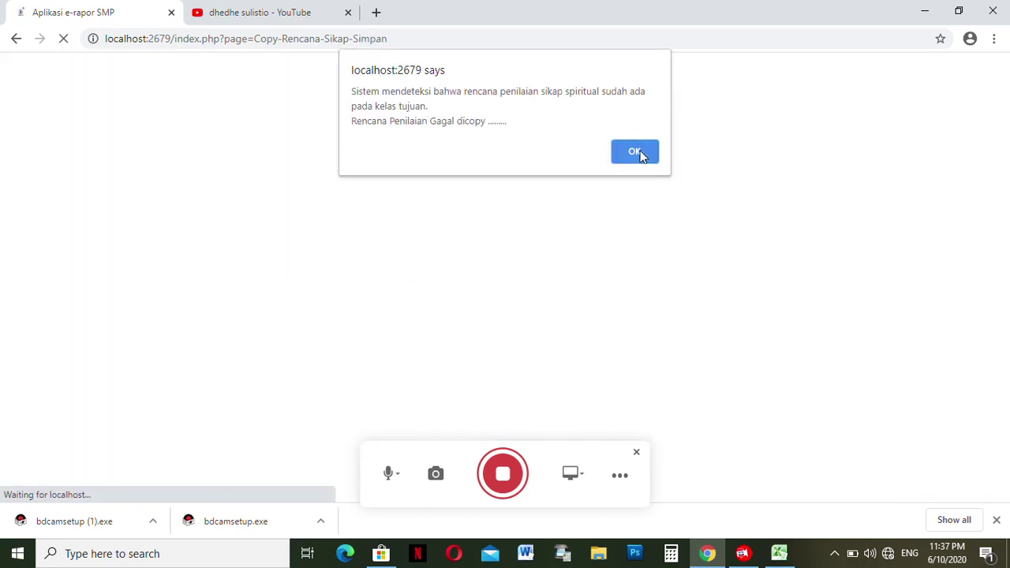
{"action": "left_click", "coordinate": [645, 152]}
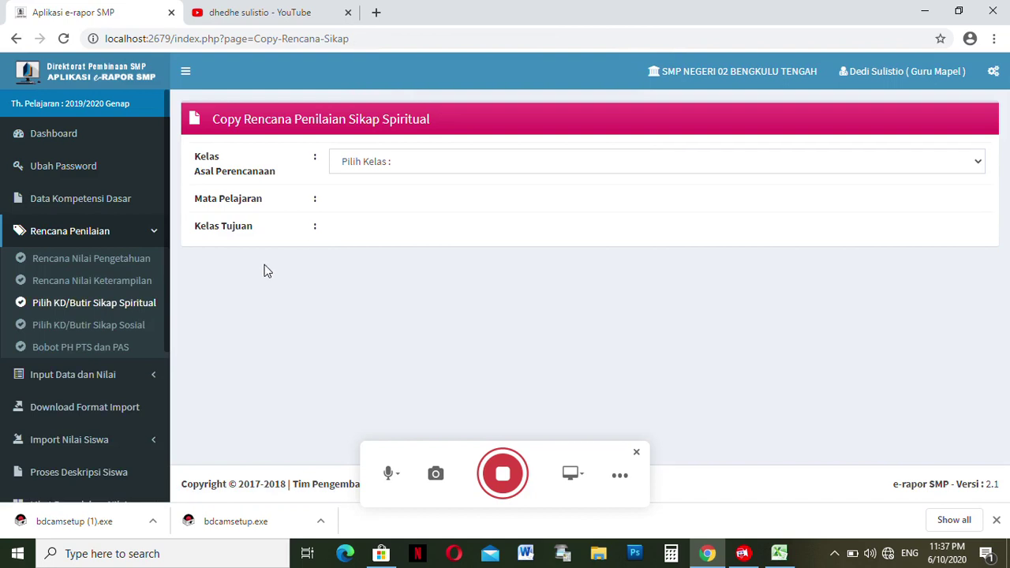
- Open the social attitude plan for Kelas 7a, Pendidikan Jasmani, Olahraga, dan Kesehatan
{"action": "left_click", "coordinate": [131, 326]}
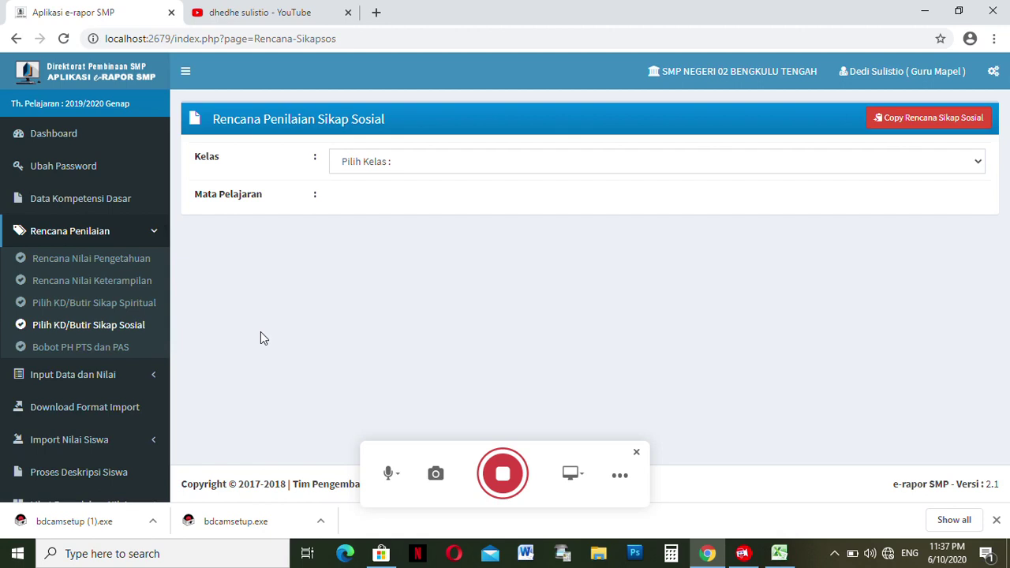
{"action": "left_click", "coordinate": [372, 162]}
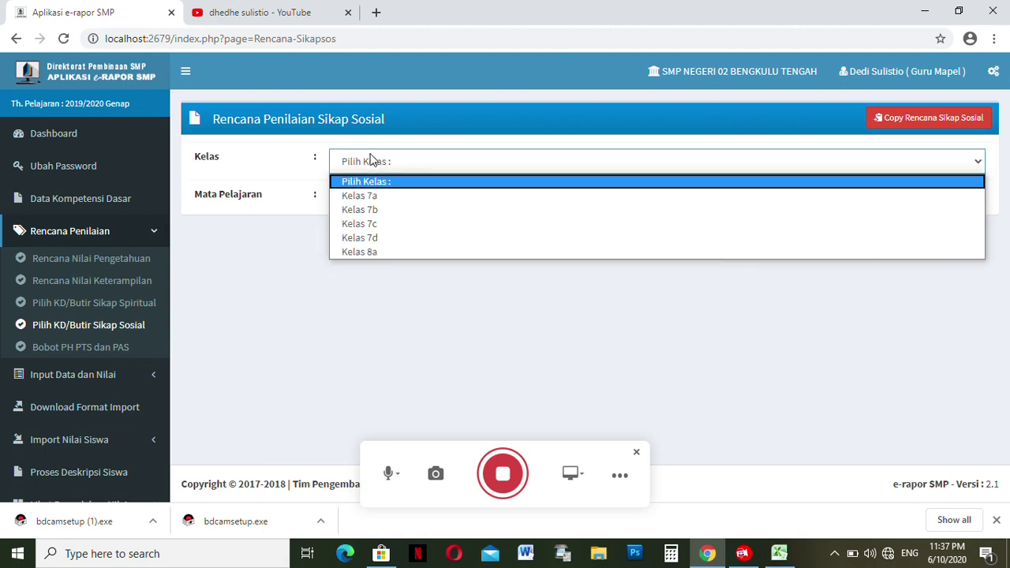
{"action": "left_click", "coordinate": [379, 202]}
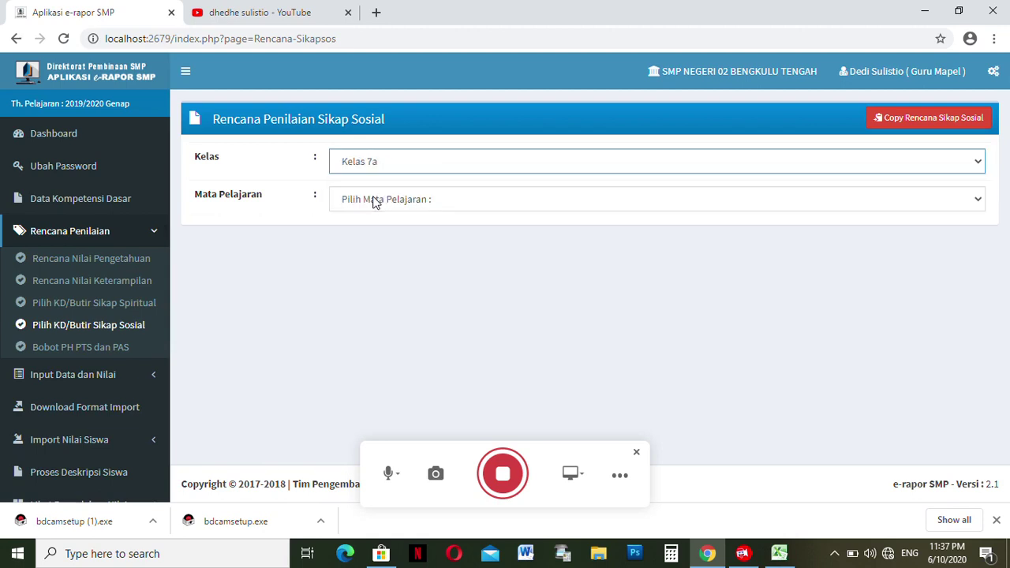
{"action": "left_click", "coordinate": [374, 199]}
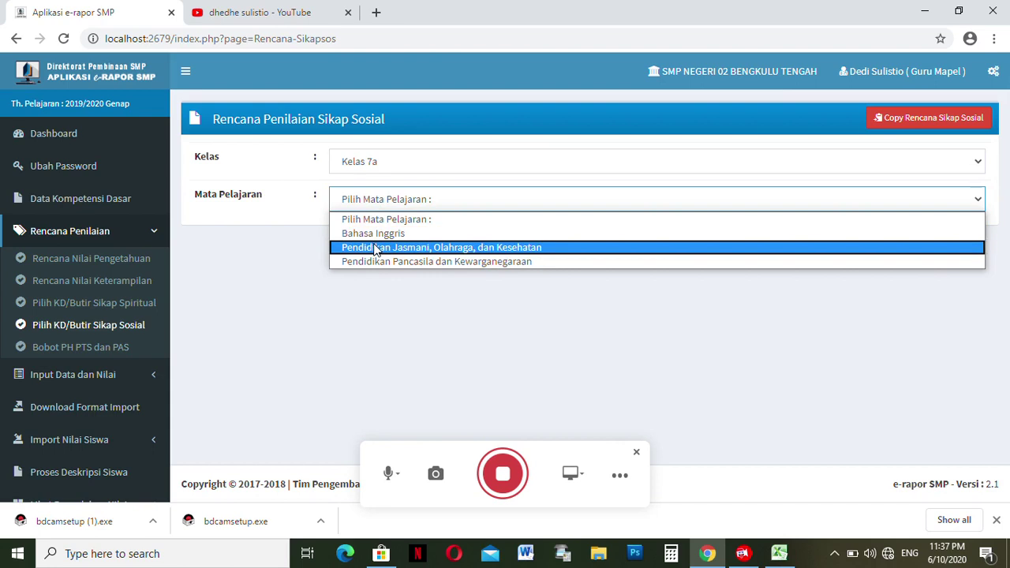
{"action": "left_click", "coordinate": [376, 248]}
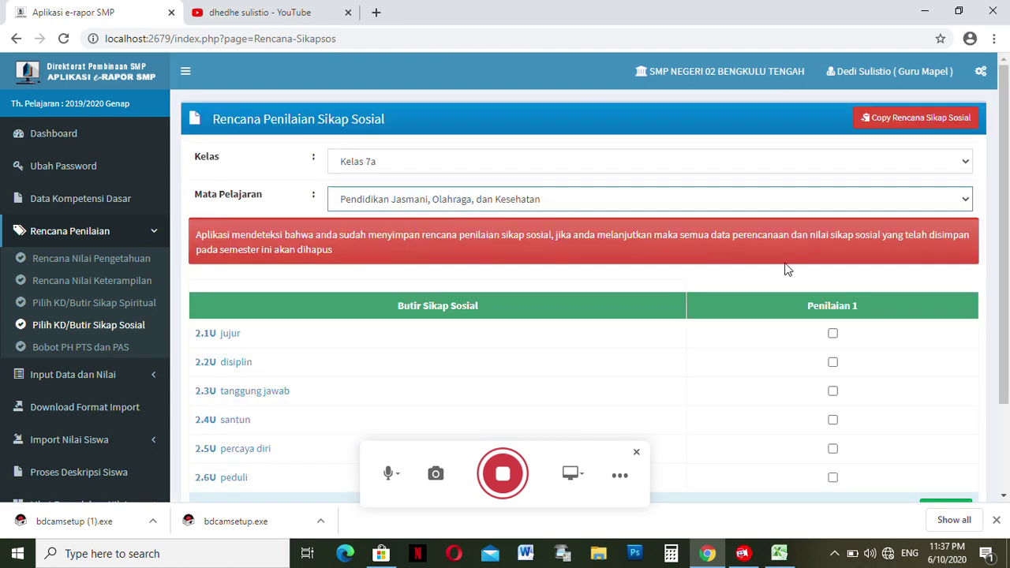
- Mark jujur, disiplin, tanggung jawab and percaya diri under assessment 1 and save, replacing the old plan
{"action": "scroll", "coordinate": [785, 269], "scroll_direction": "down", "scroll_amount": 2}
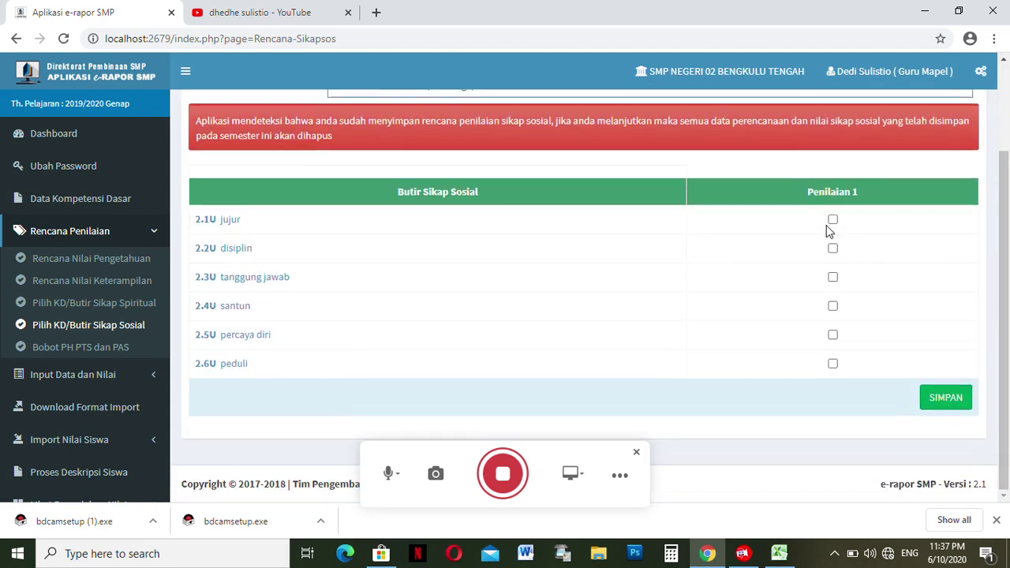
{"action": "left_click", "coordinate": [832, 221]}
{"action": "left_click", "coordinate": [832, 249]}
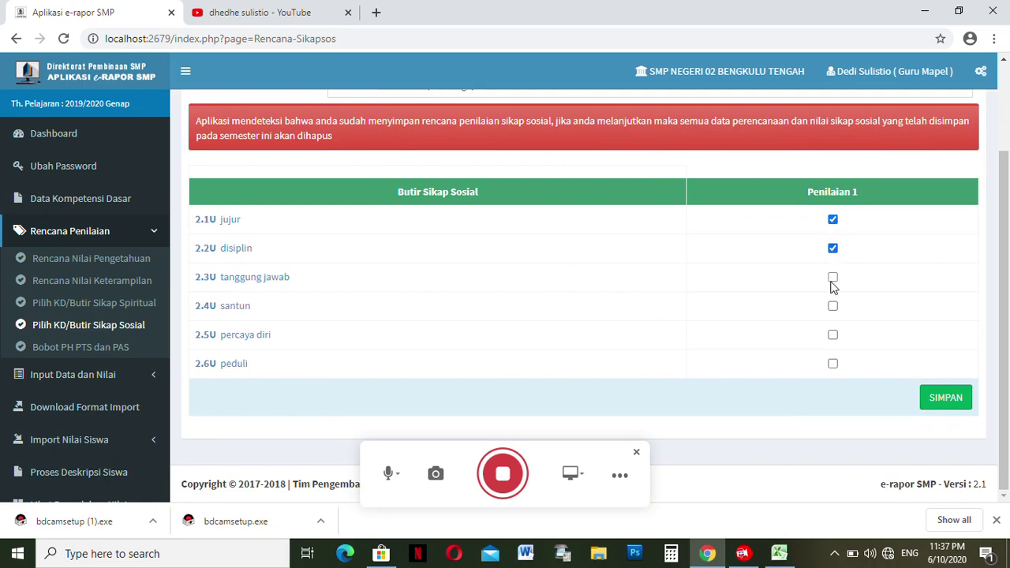
{"action": "left_click", "coordinate": [833, 280]}
{"action": "left_click", "coordinate": [834, 334]}
{"action": "left_click", "coordinate": [934, 400]}
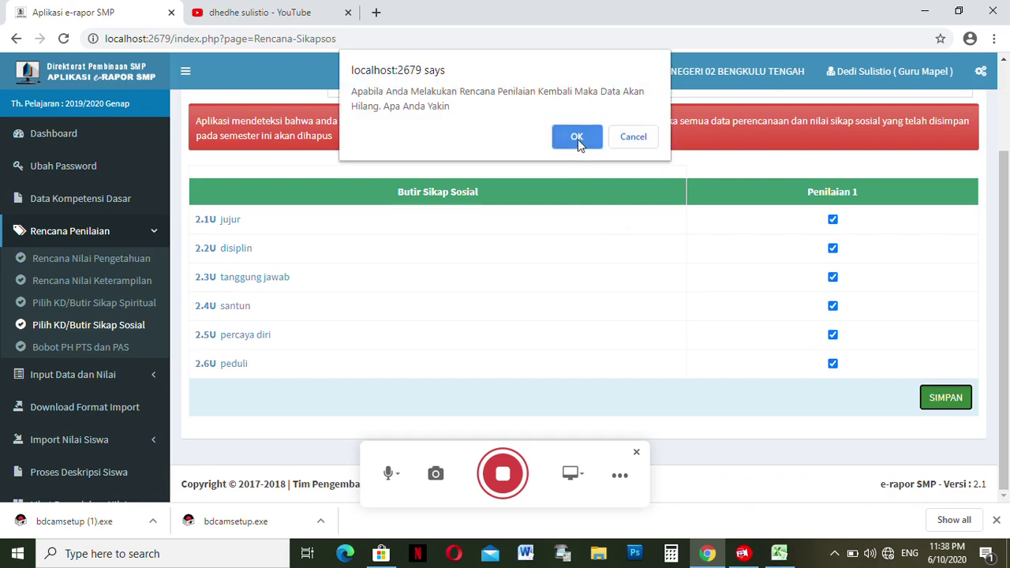
{"action": "left_click", "coordinate": [577, 137]}
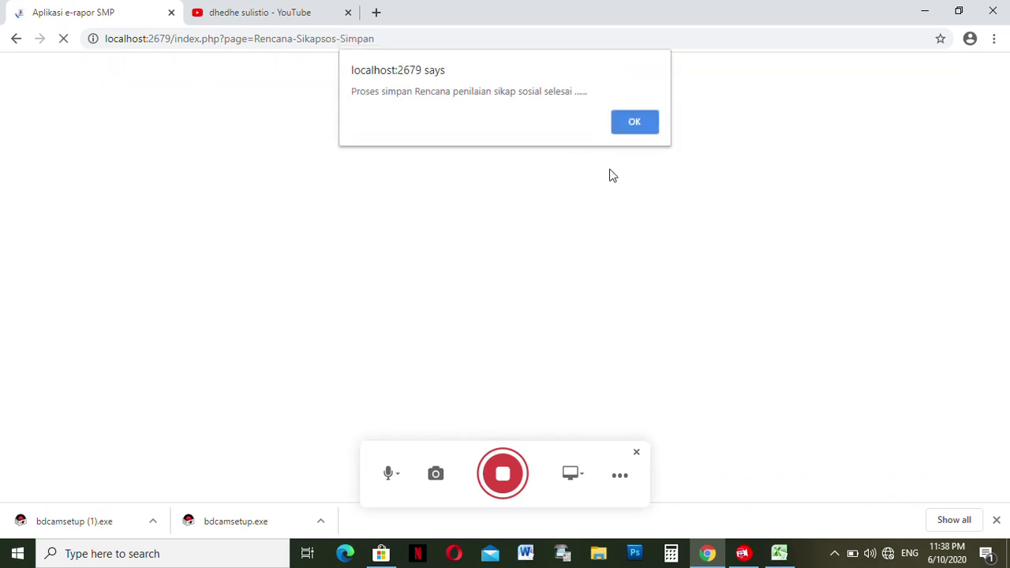
{"action": "left_click", "coordinate": [629, 130]}
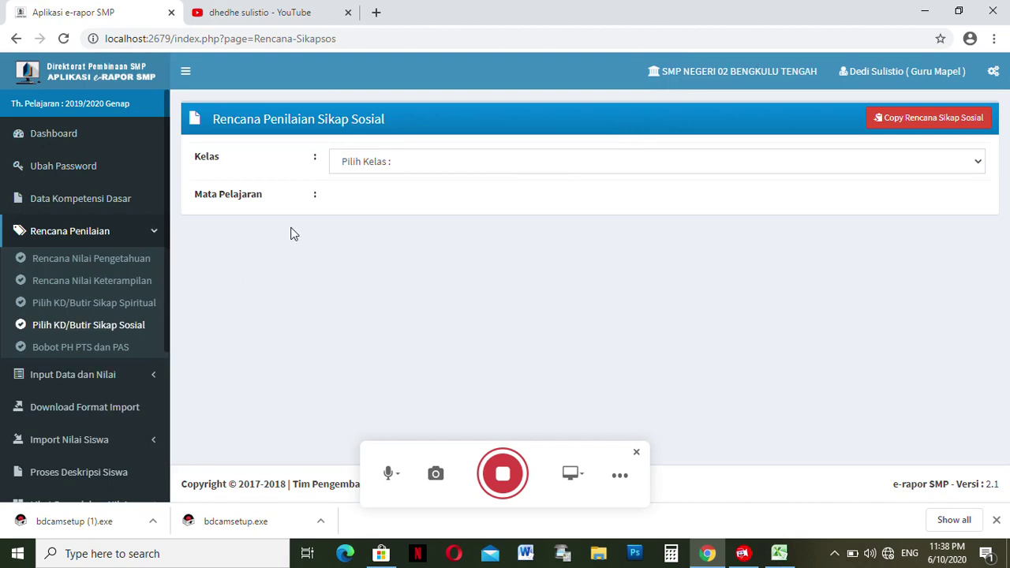
- Copy the Kelas 7a Pancasila social attitude plan to Kelas 7b, dismiss the already-exists notice, open Bobot PH PTS dan PAS
{"action": "left_click", "coordinate": [907, 120]}
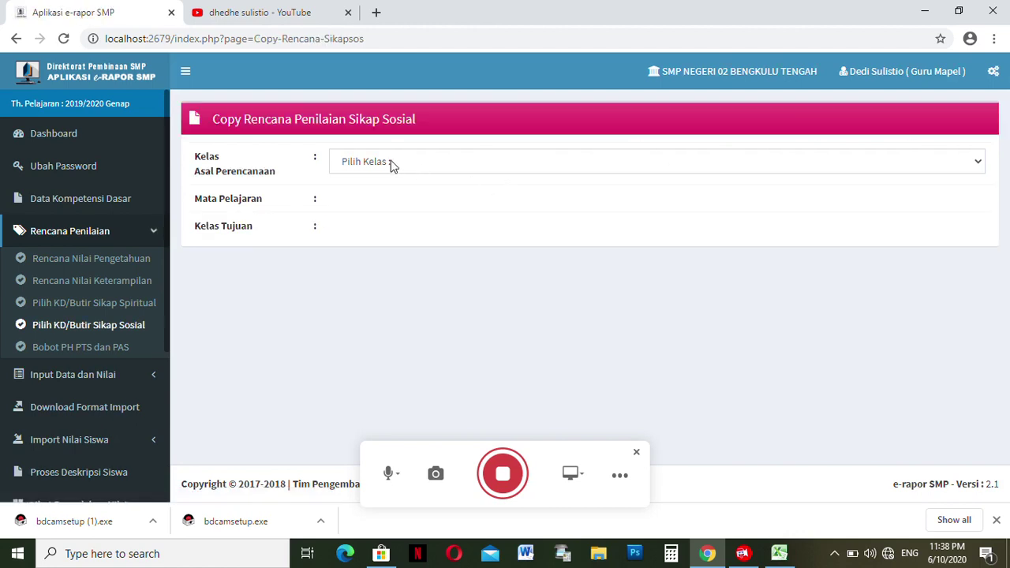
{"action": "left_click", "coordinate": [389, 163]}
{"action": "left_click", "coordinate": [384, 200]}
{"action": "left_click", "coordinate": [369, 203]}
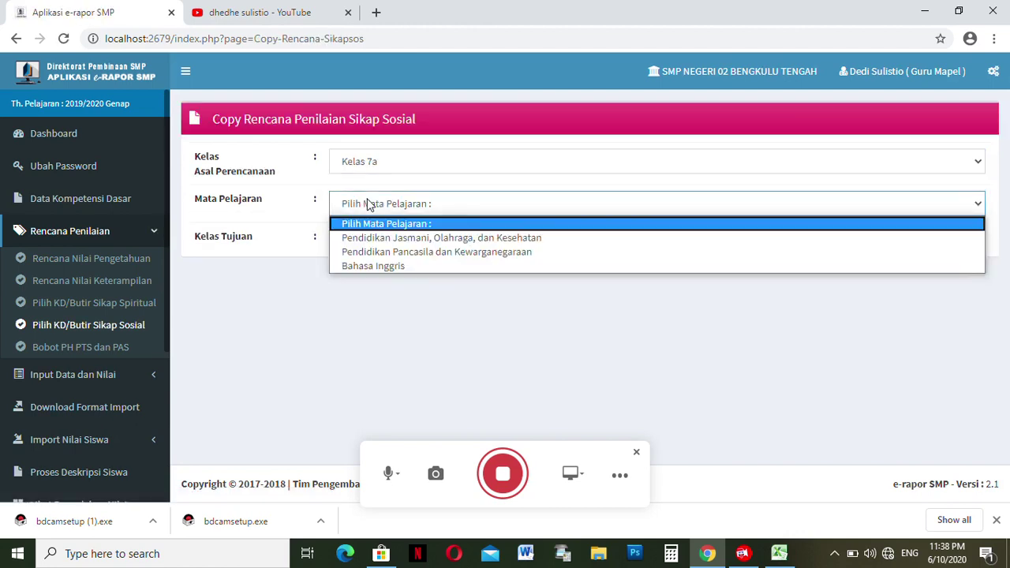
{"action": "left_click", "coordinate": [370, 252]}
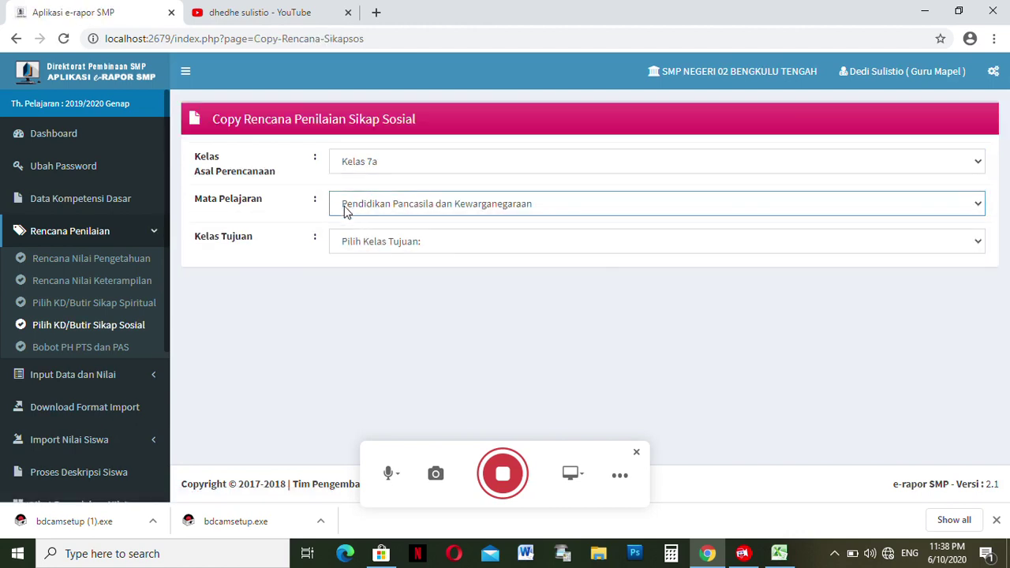
{"action": "left_click", "coordinate": [348, 242]}
{"action": "left_click", "coordinate": [360, 276]}
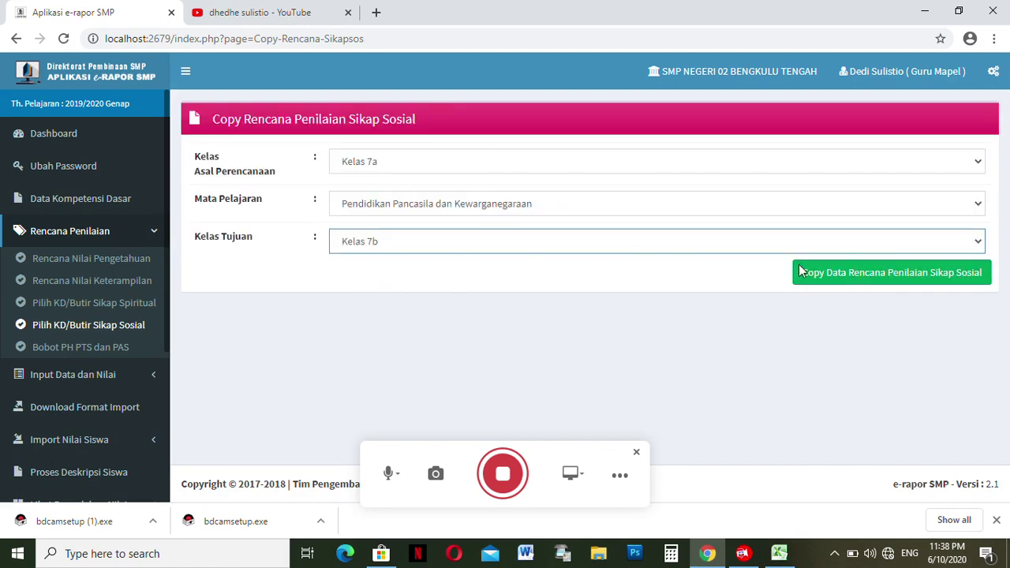
{"action": "left_click", "coordinate": [884, 282]}
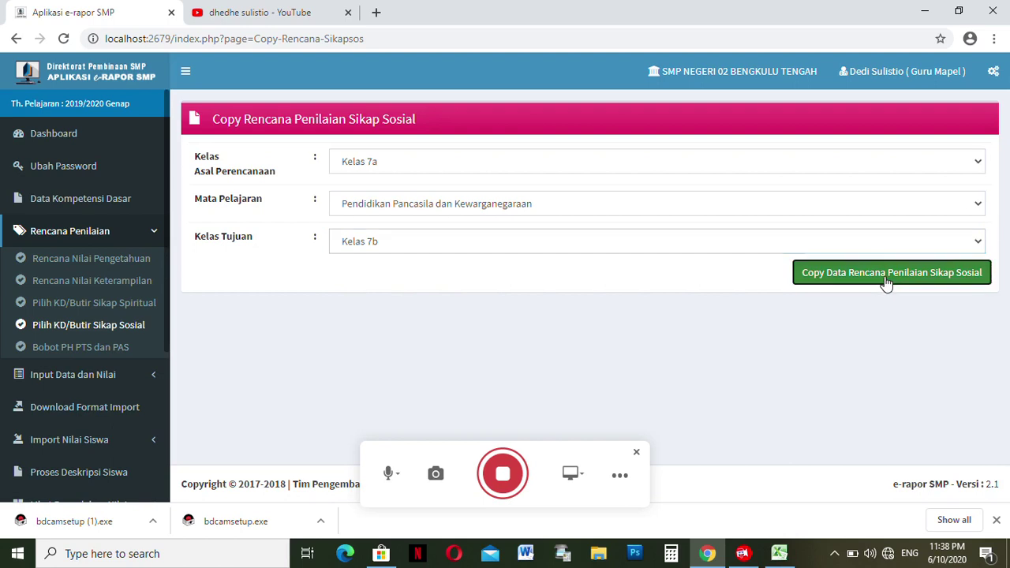
{"action": "left_click", "coordinate": [581, 136]}
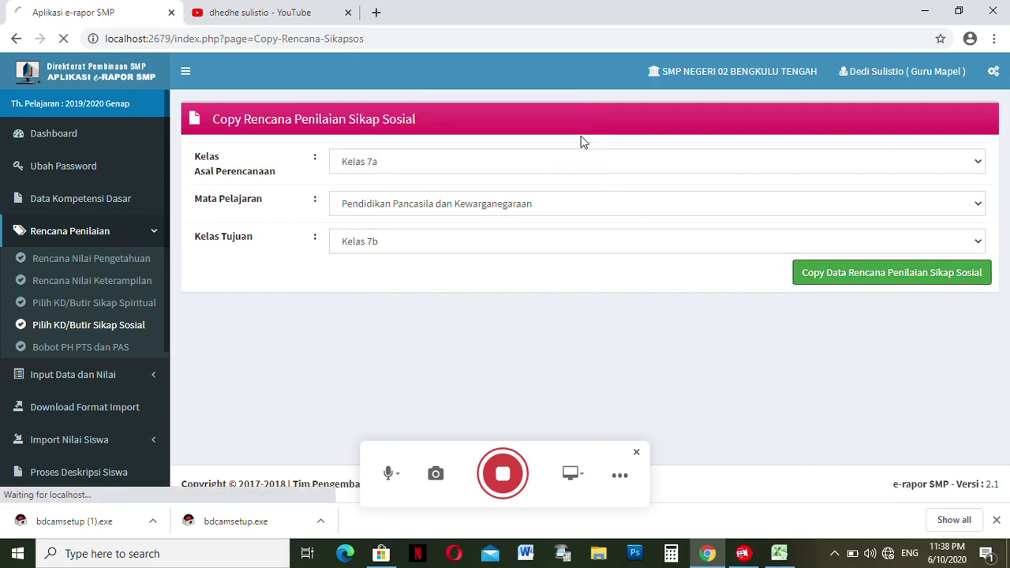
{"action": "left_click", "coordinate": [634, 146]}
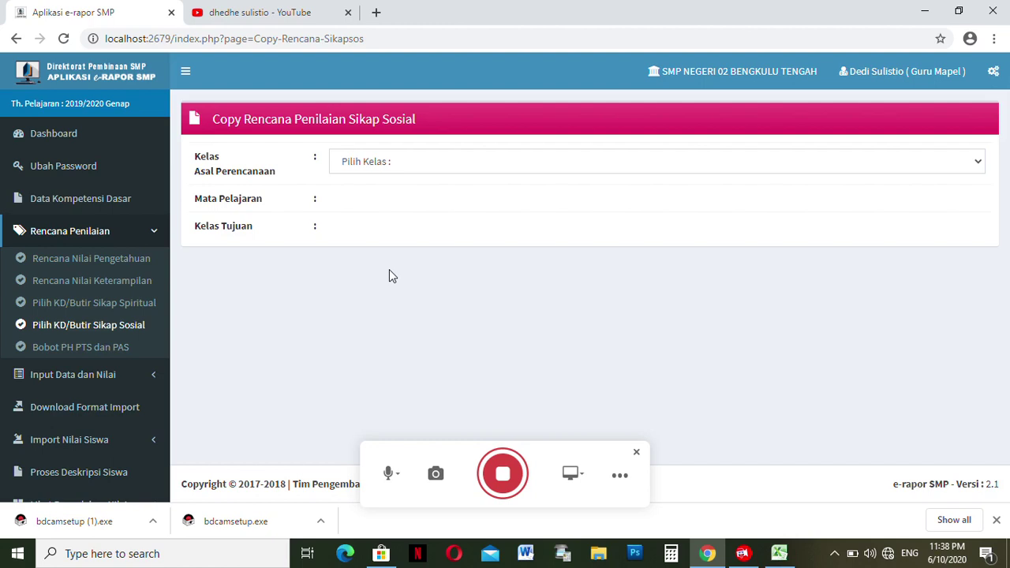
{"action": "left_click", "coordinate": [101, 353]}
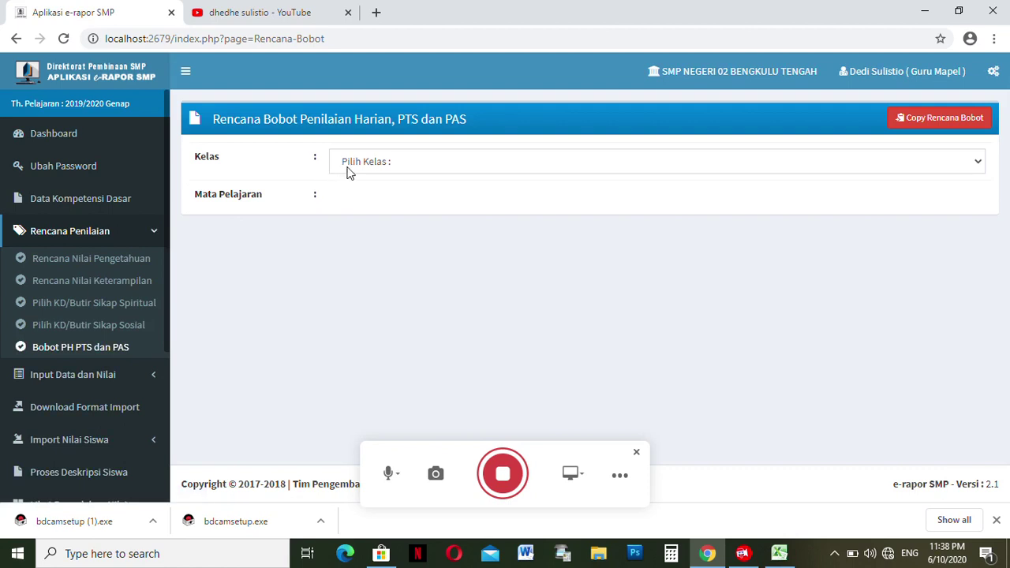
- Save weights PH 2, PTS 1 and PAS 1 for Kelas 7a Pendidikan Jasmani, Olahraga, dan Kesehatan
{"action": "left_click", "coordinate": [348, 160]}
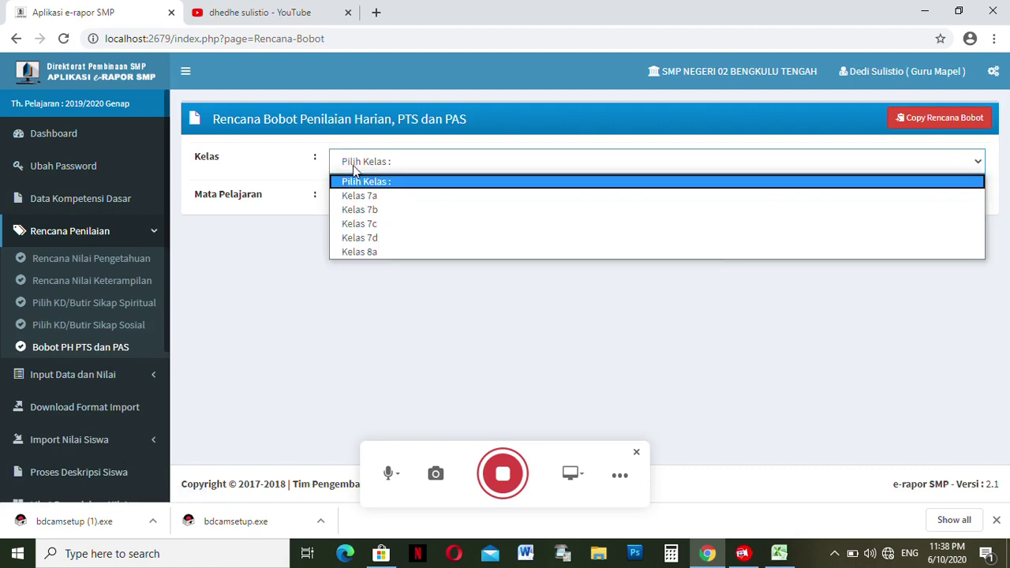
{"action": "left_click", "coordinate": [371, 196]}
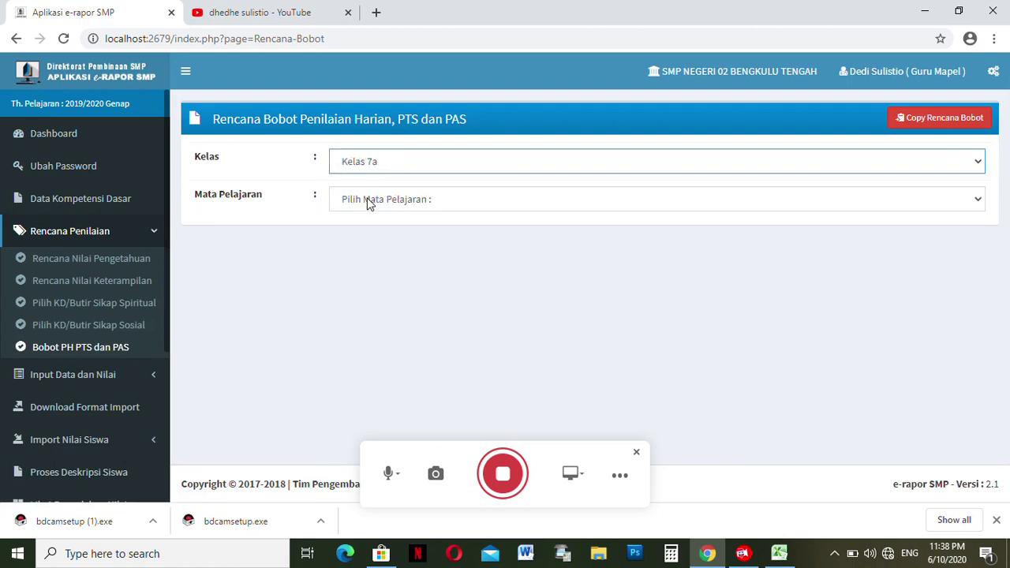
{"action": "left_click", "coordinate": [367, 202]}
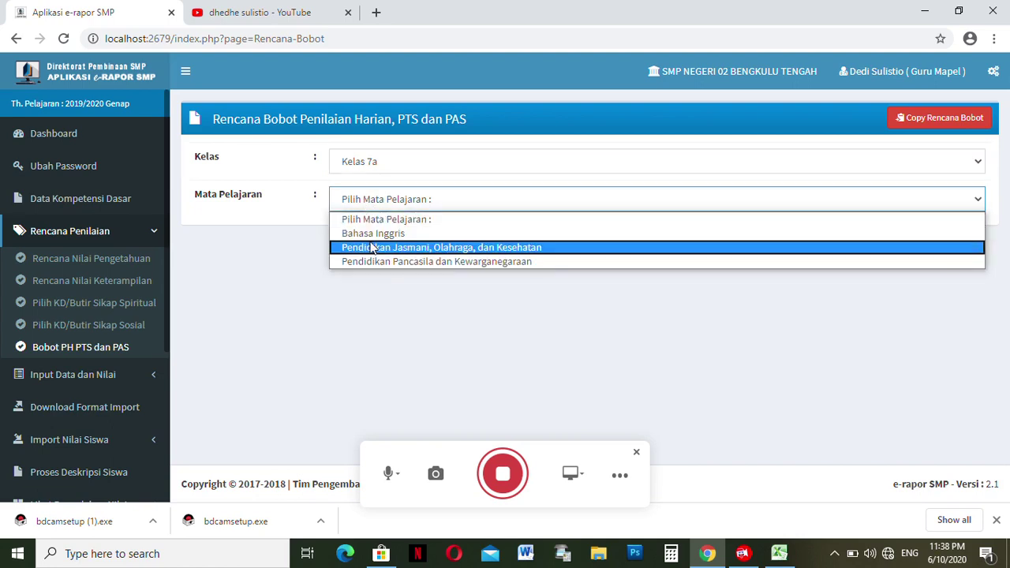
{"action": "left_click", "coordinate": [372, 248]}
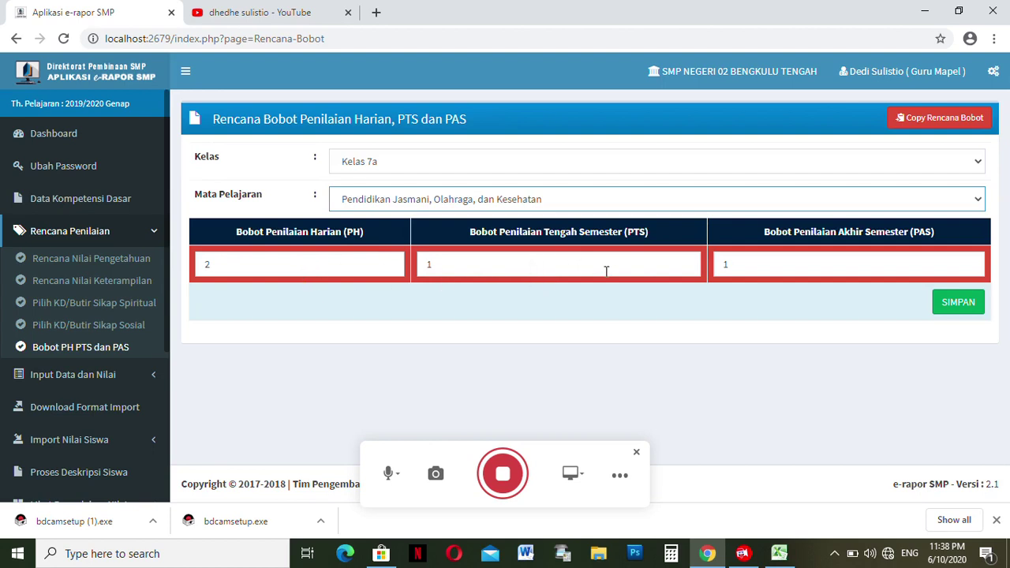
{"action": "left_click", "coordinate": [959, 304]}
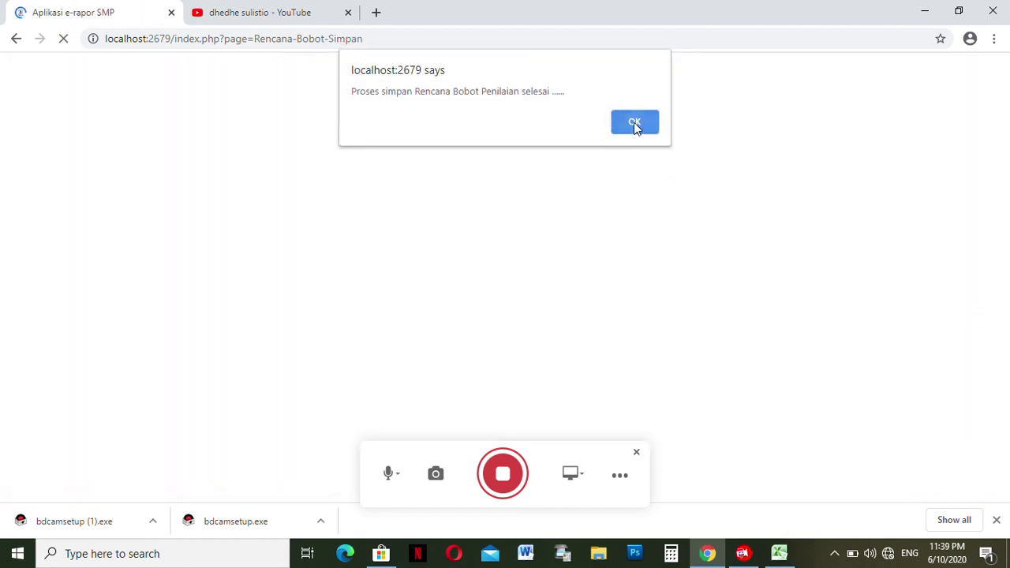
{"action": "left_click", "coordinate": [634, 122]}
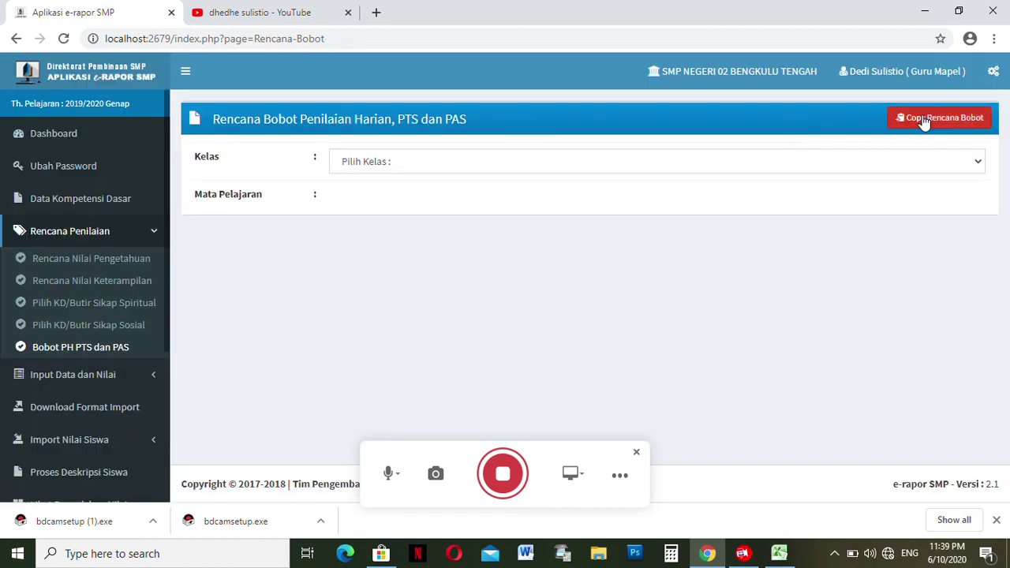
- Copy Kelas 7a's Pendidikan Jasmani, Olahraga, dan Kesehatan weight plan to Kelas 7b, and dismiss the copy-failed notice
{"action": "left_click", "coordinate": [925, 121]}
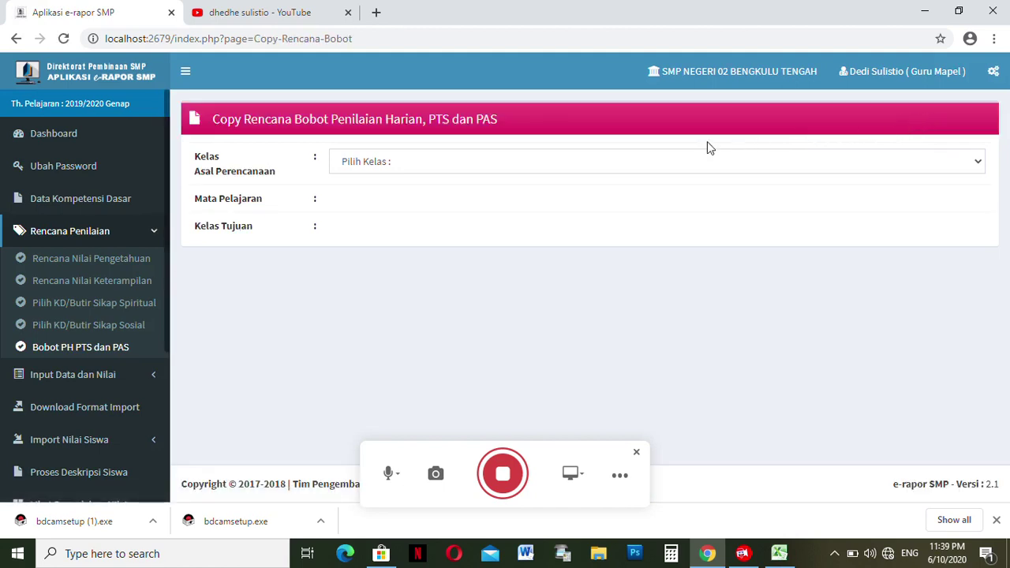
{"action": "left_click", "coordinate": [418, 162]}
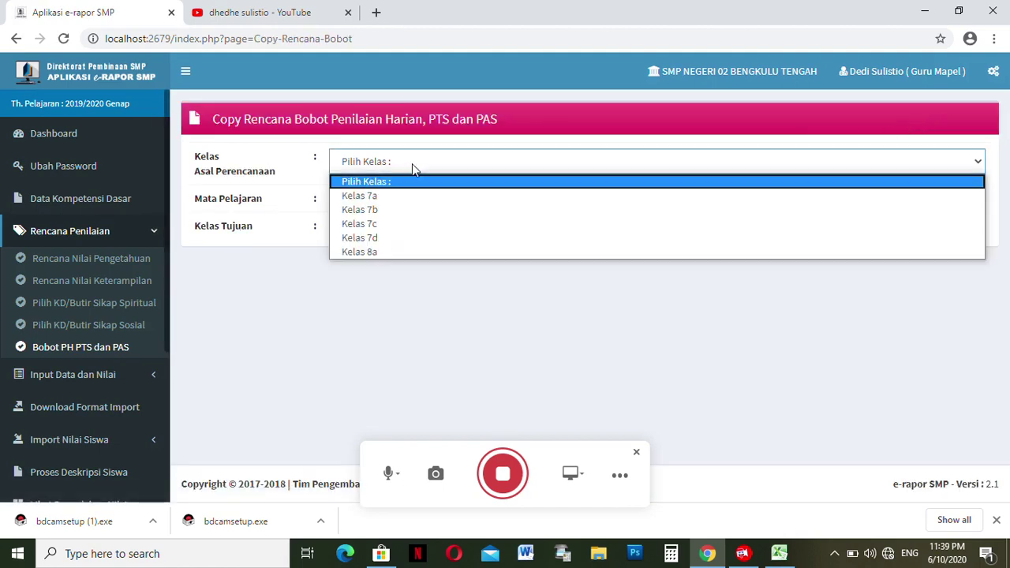
{"action": "left_click", "coordinate": [404, 196]}
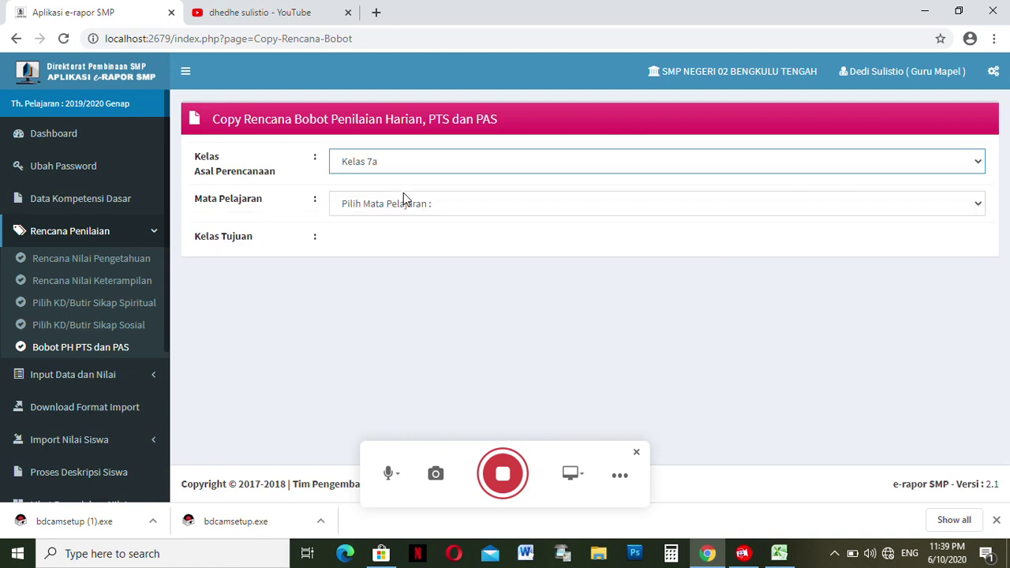
{"action": "left_click", "coordinate": [397, 207]}
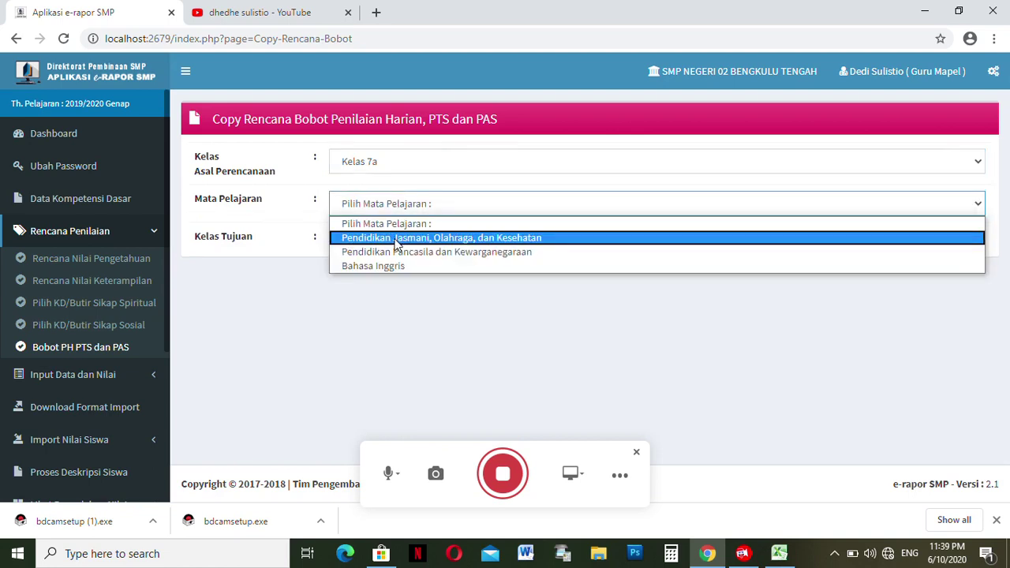
{"action": "left_click", "coordinate": [397, 238]}
{"action": "left_click", "coordinate": [381, 236]}
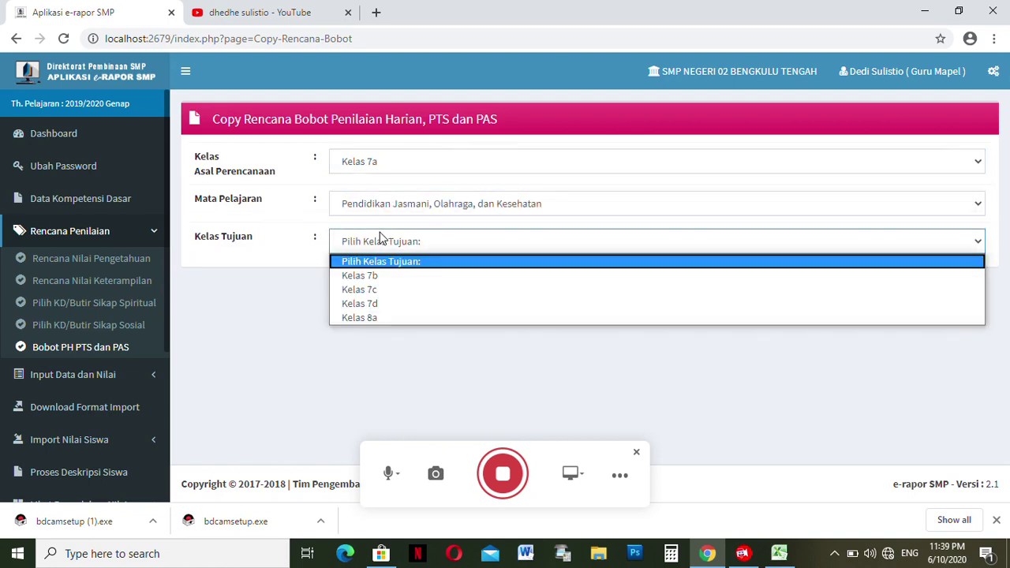
{"action": "left_click", "coordinate": [387, 276]}
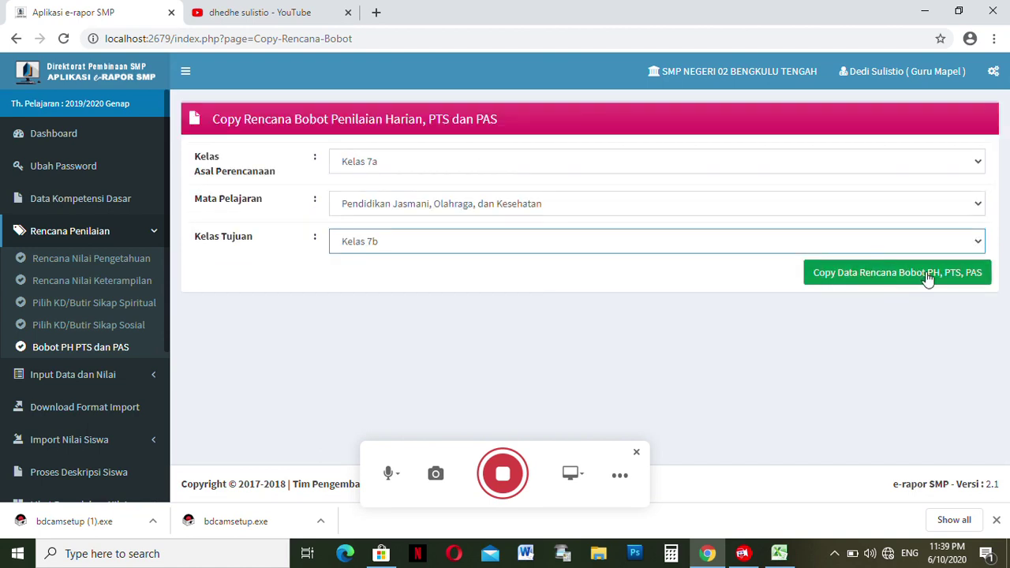
{"action": "left_click", "coordinate": [951, 283]}
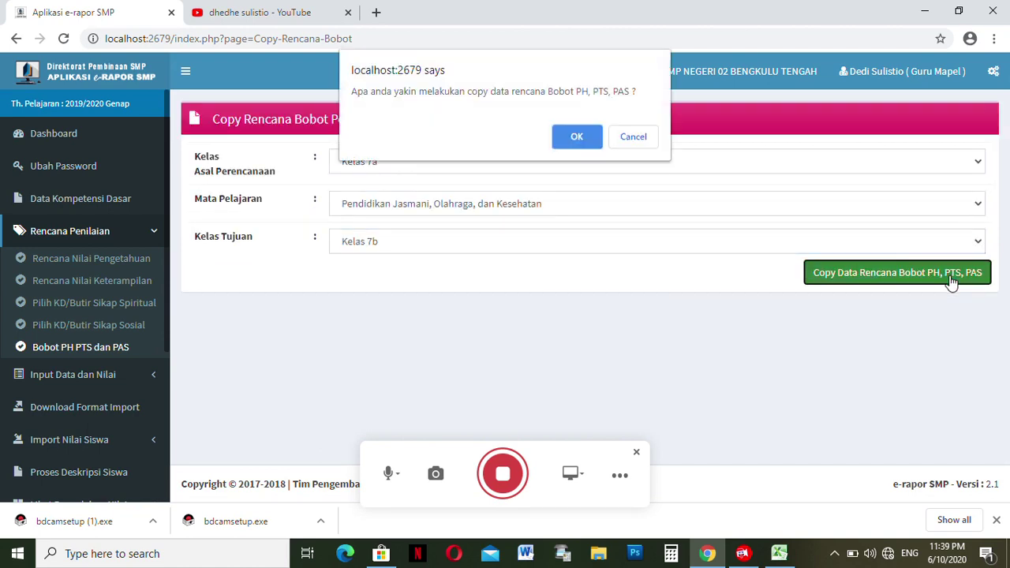
{"action": "left_click", "coordinate": [575, 133]}
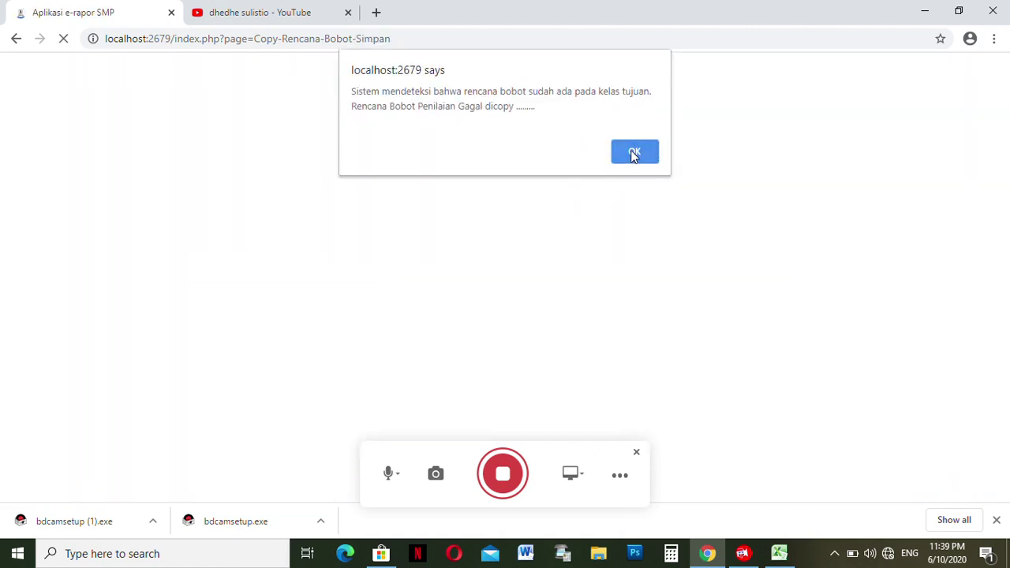
{"action": "left_click", "coordinate": [634, 154]}
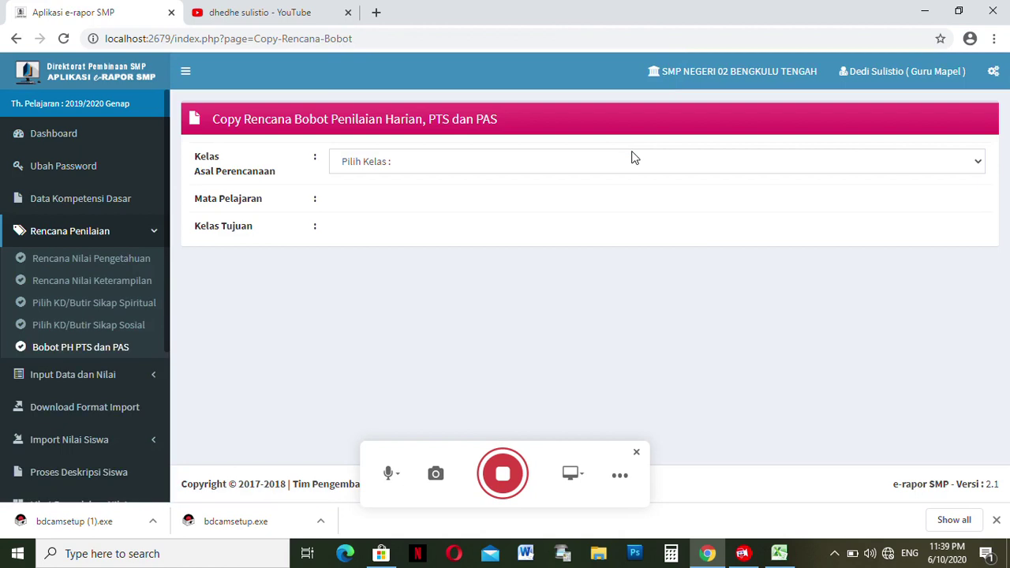